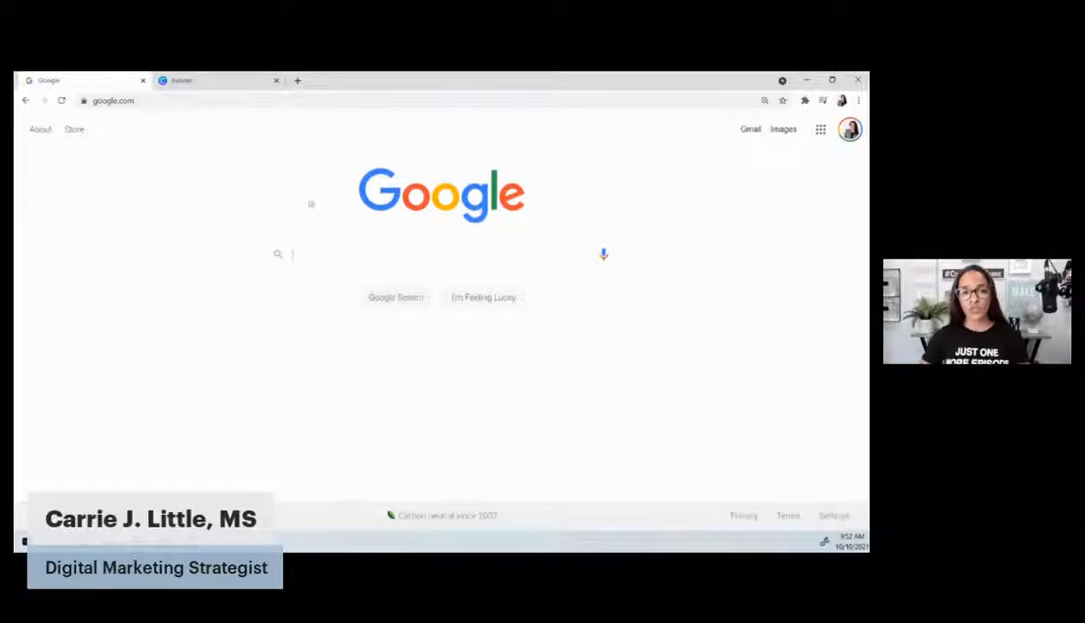
# Load google.com/forms in Chrome's address bar
pyautogui.click(274, 102)
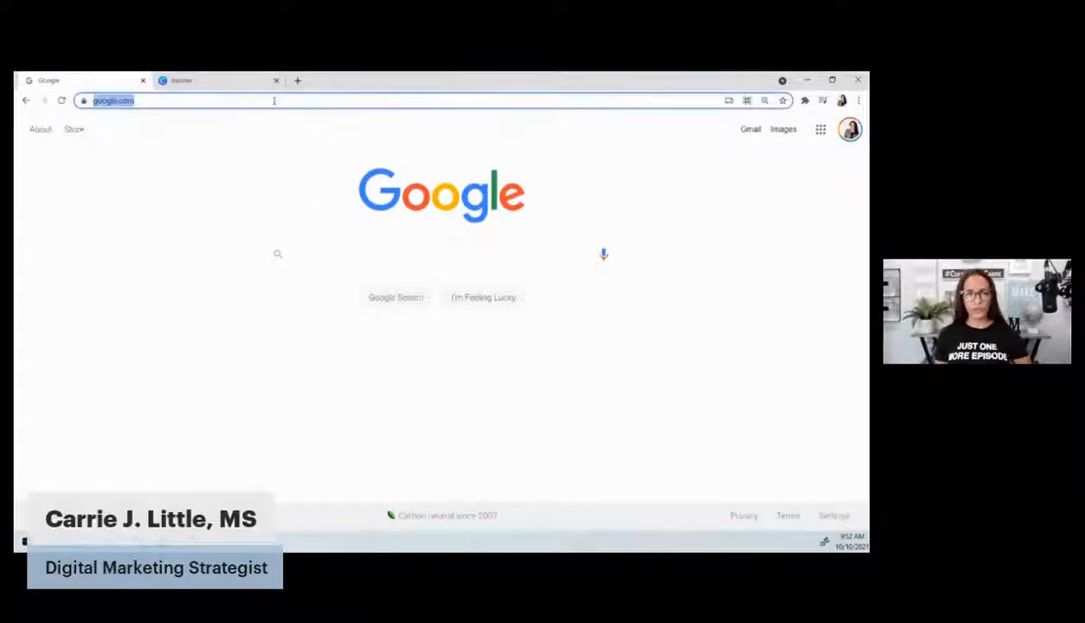
pyautogui.write('google.com')
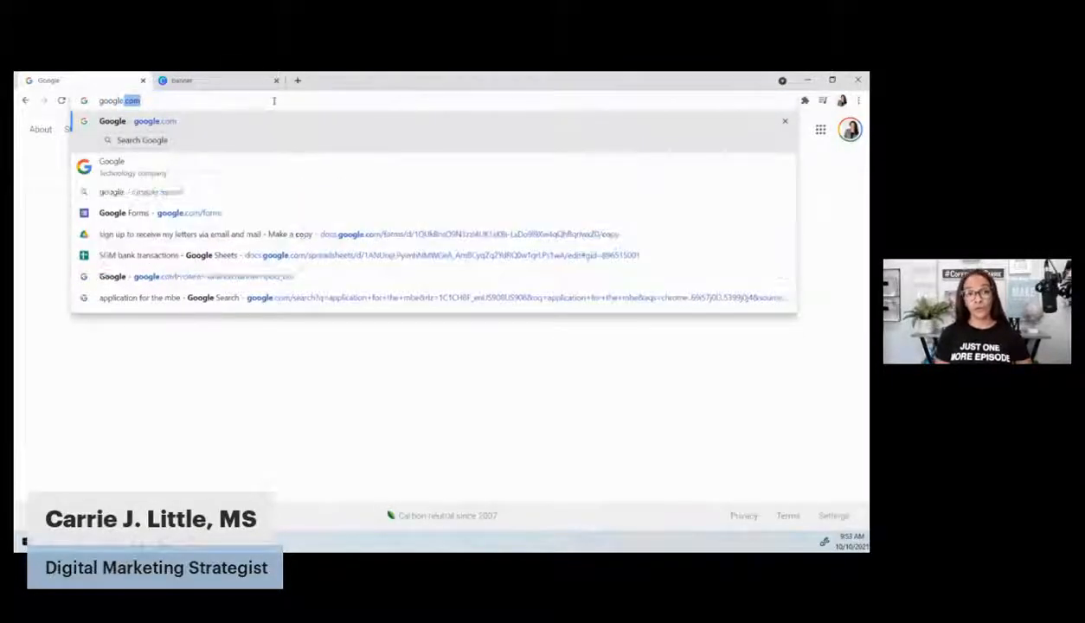
pyautogui.write('/forms')
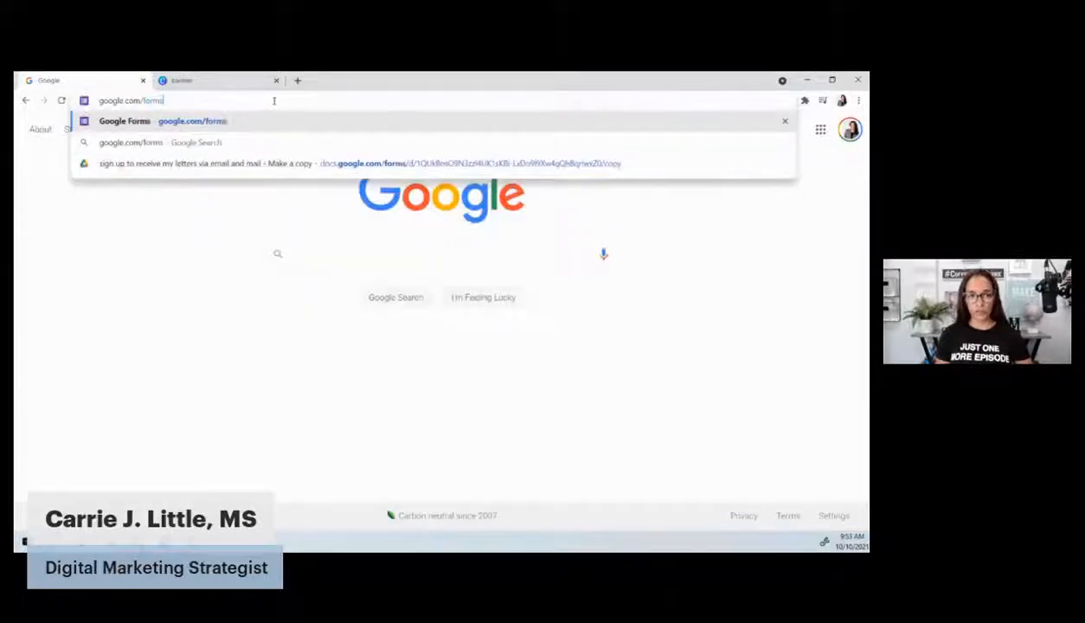
pyautogui.press('Return')
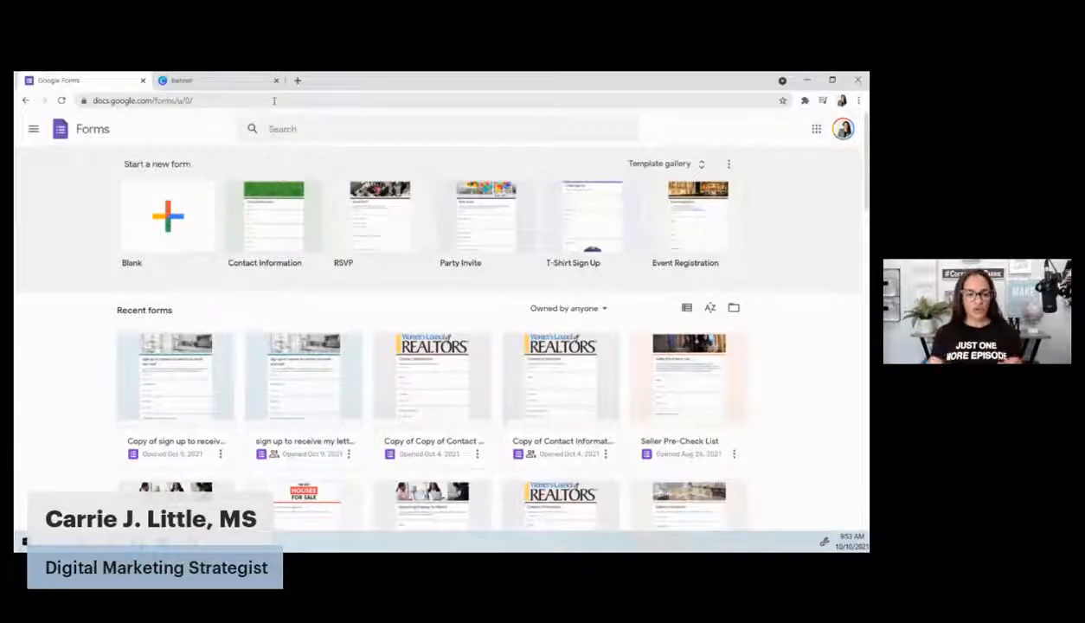
# Glance at the existing letters sign-up form, then return home and start a blank form
pyautogui.click(195, 354)
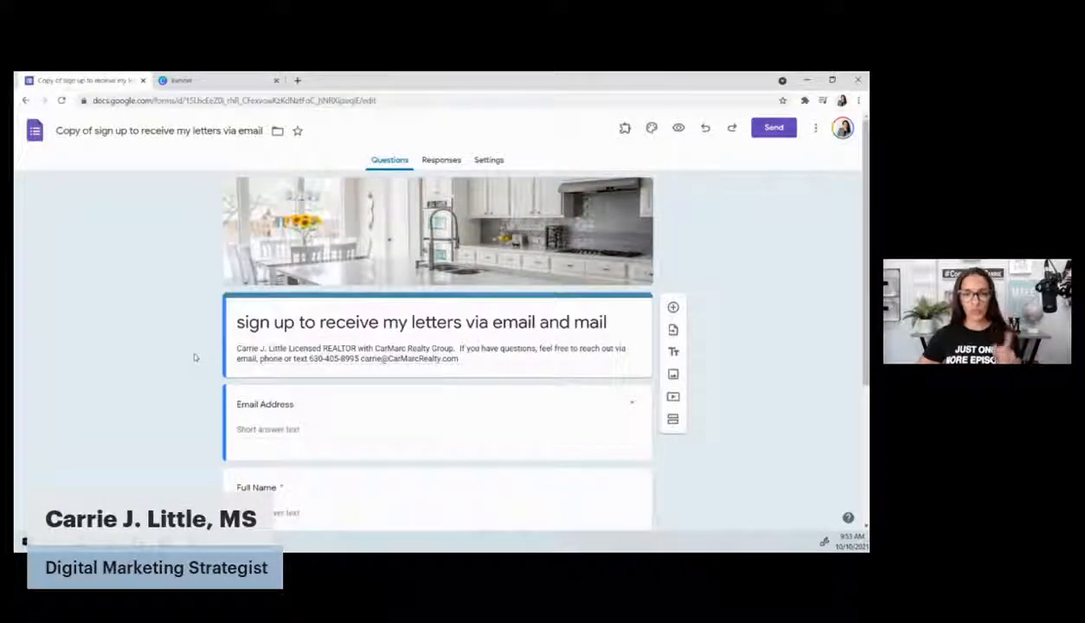
pyautogui.click(35, 130)
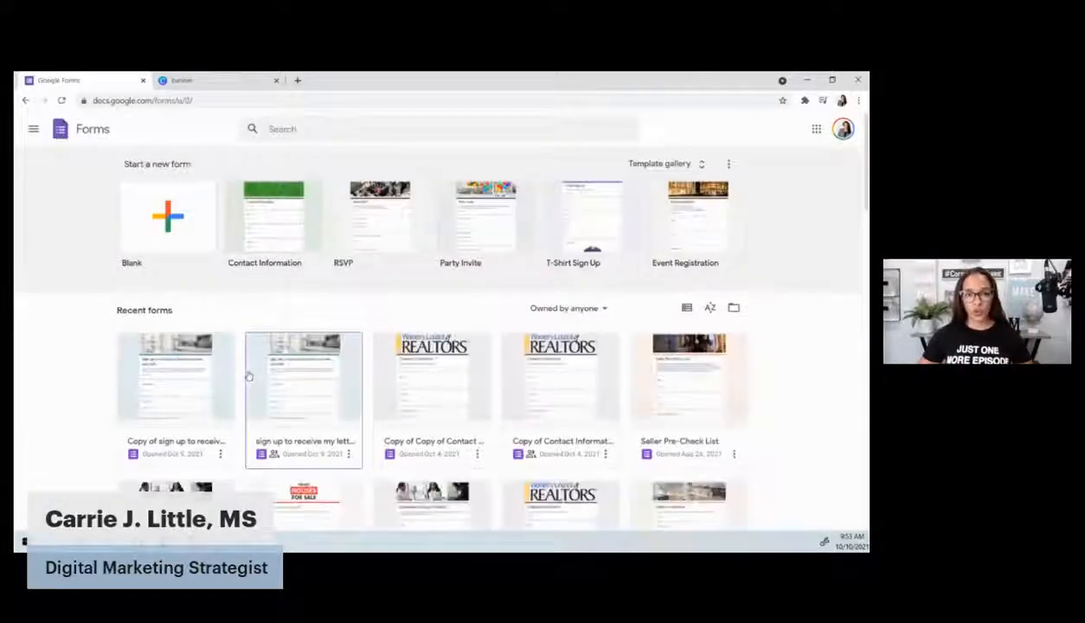
pyautogui.click(153, 221)
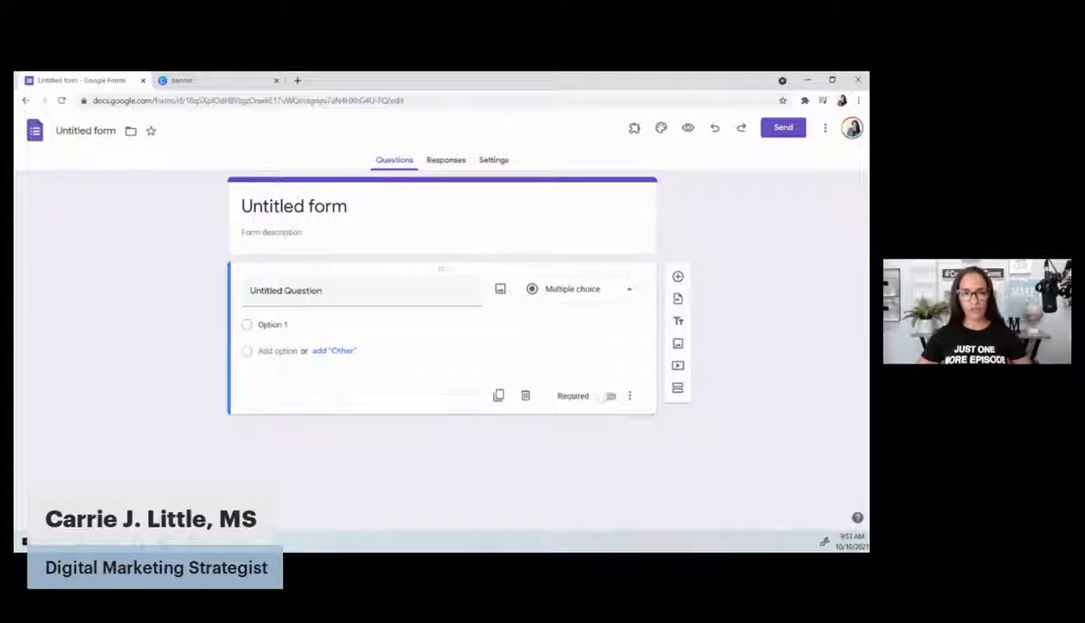
# Replace 'Untitled form' with a 'Sign up for' the realtor's 'Real Estate Updates' title
pyautogui.click(328, 207)
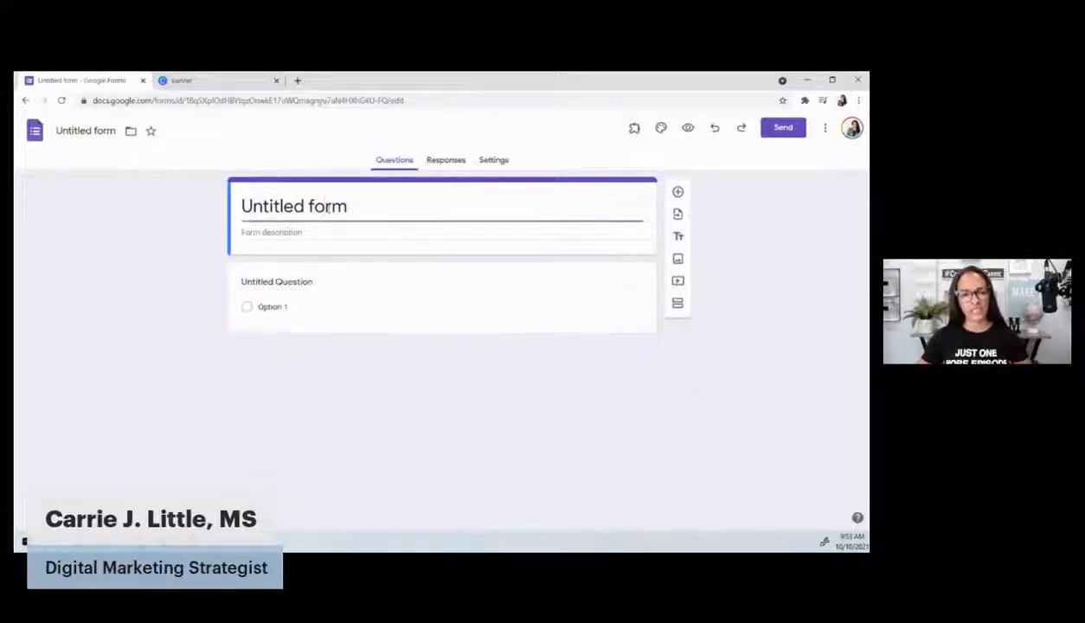
pyautogui.moveTo(347, 206); pyautogui.dragTo(241, 206)
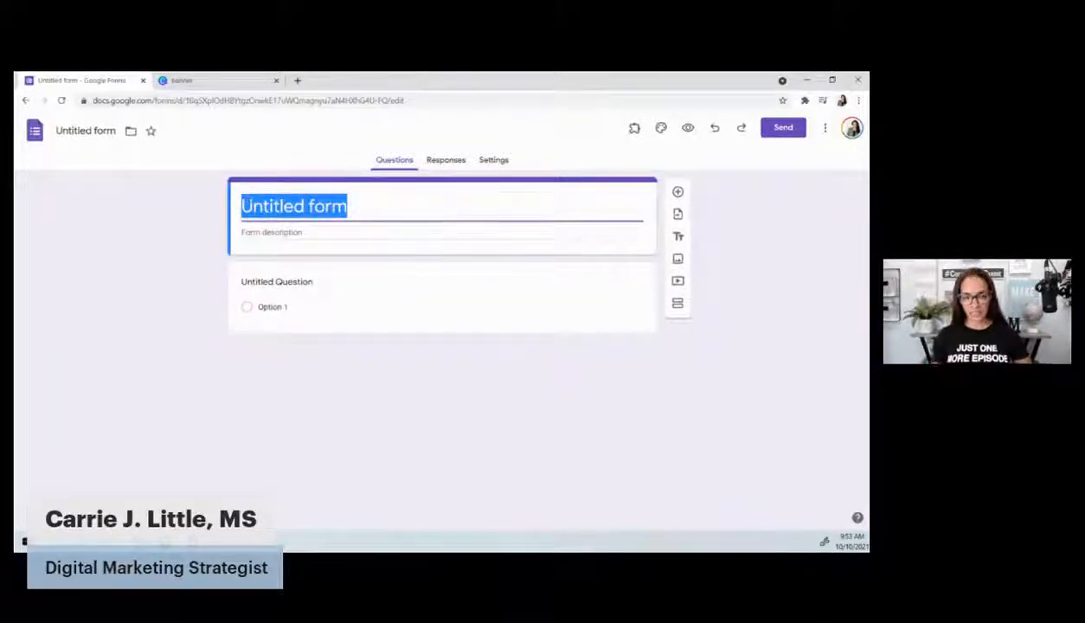
pyautogui.write('sign')
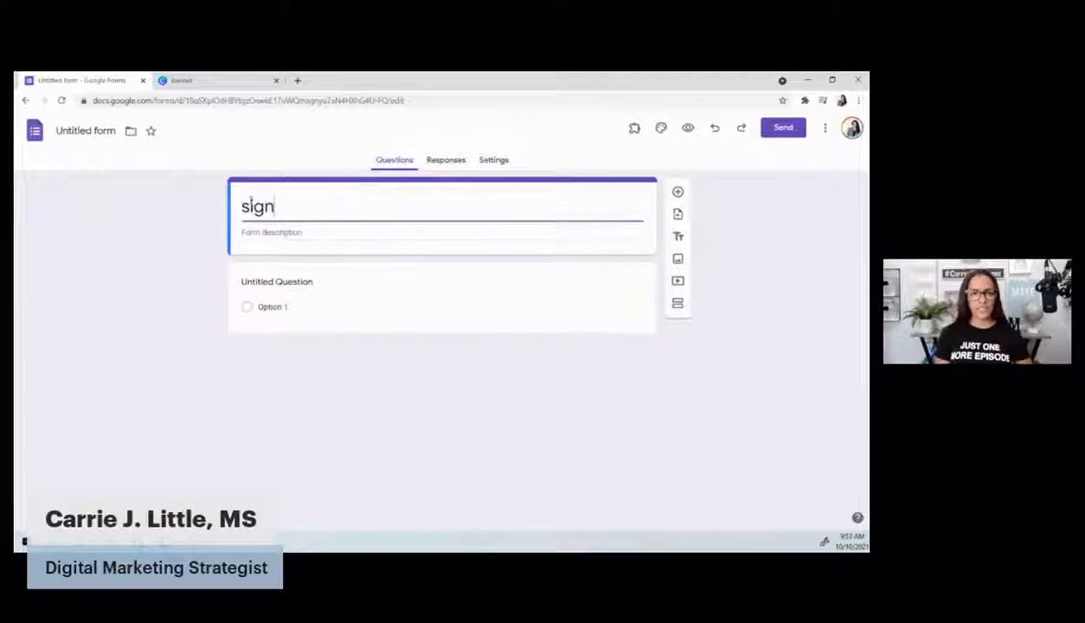
pyautogui.press('BackSpace')
pyautogui.press('BackSpace')
pyautogui.press('BackSpace')
pyautogui.press('BackSpace')
pyautogui.write('Sign')
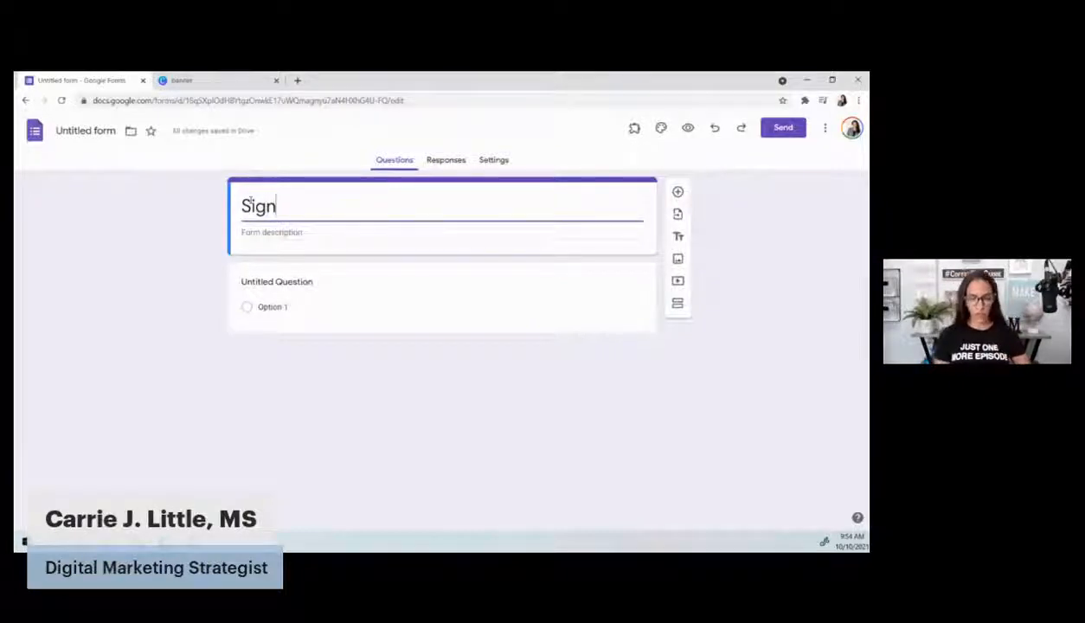
pyautogui.write('u')
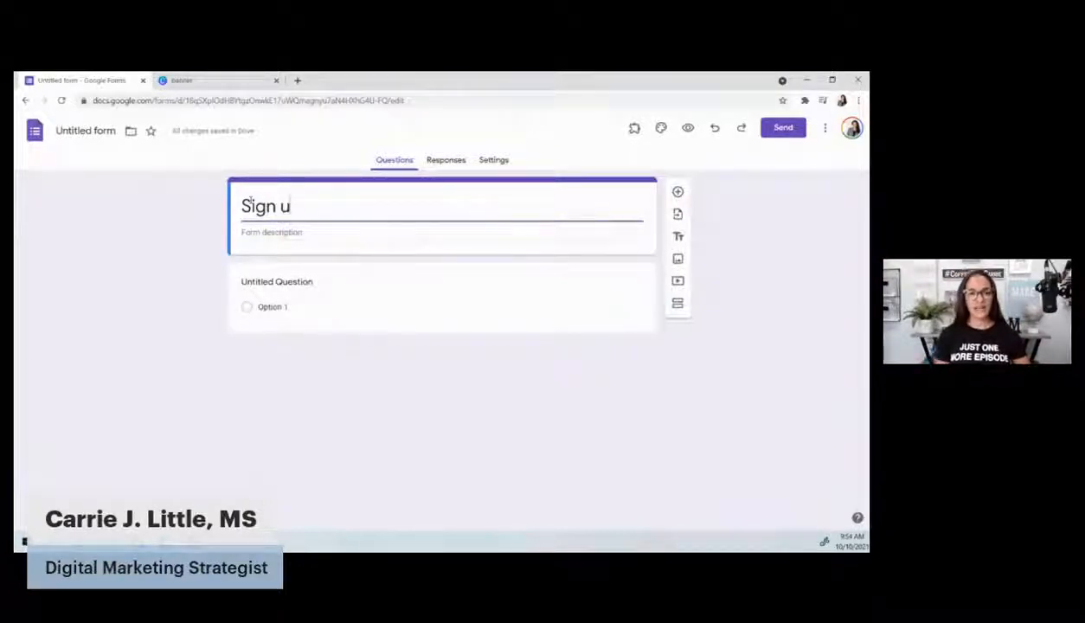
pyautogui.write('p to')
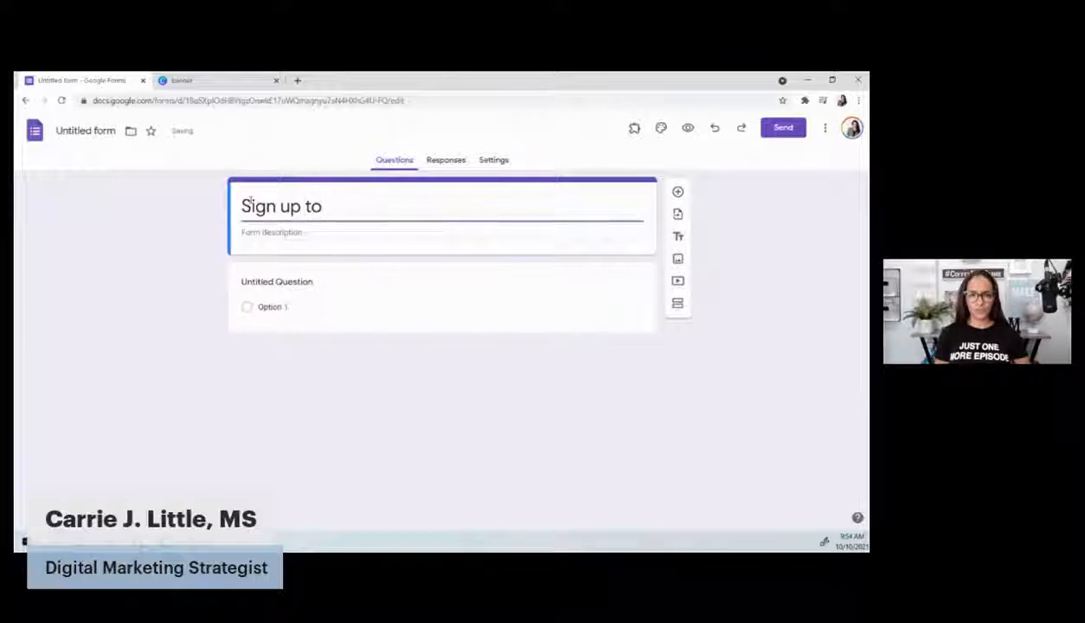
pyautogui.press('BackSpace')
pyautogui.press('BackSpace')
pyautogui.write('forC')
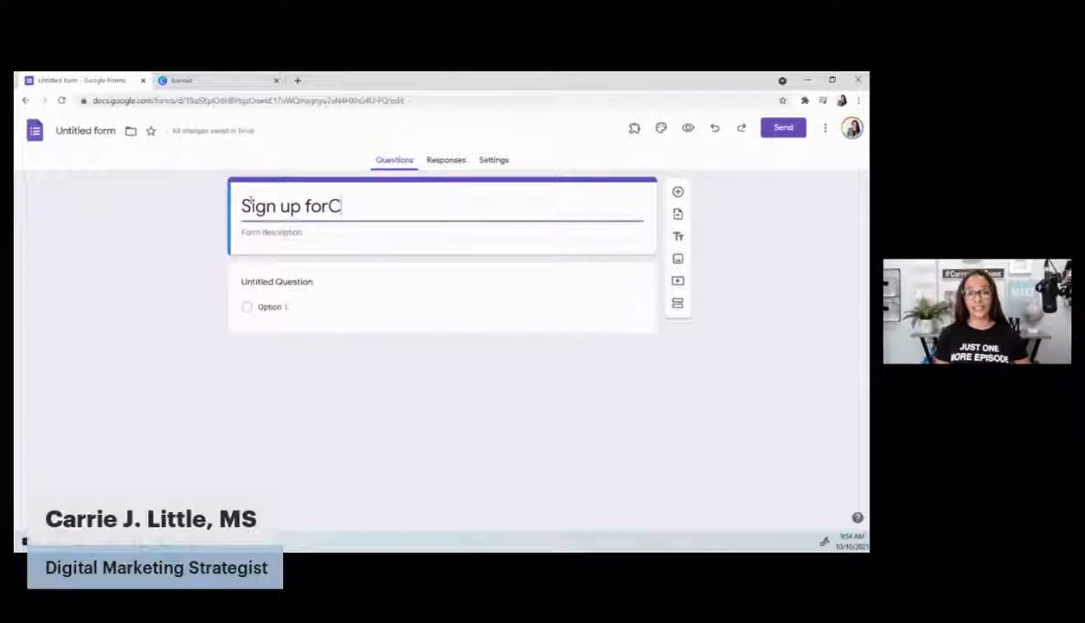
pyautogui.press('BackSpace')
pyautogui.write('Carri')
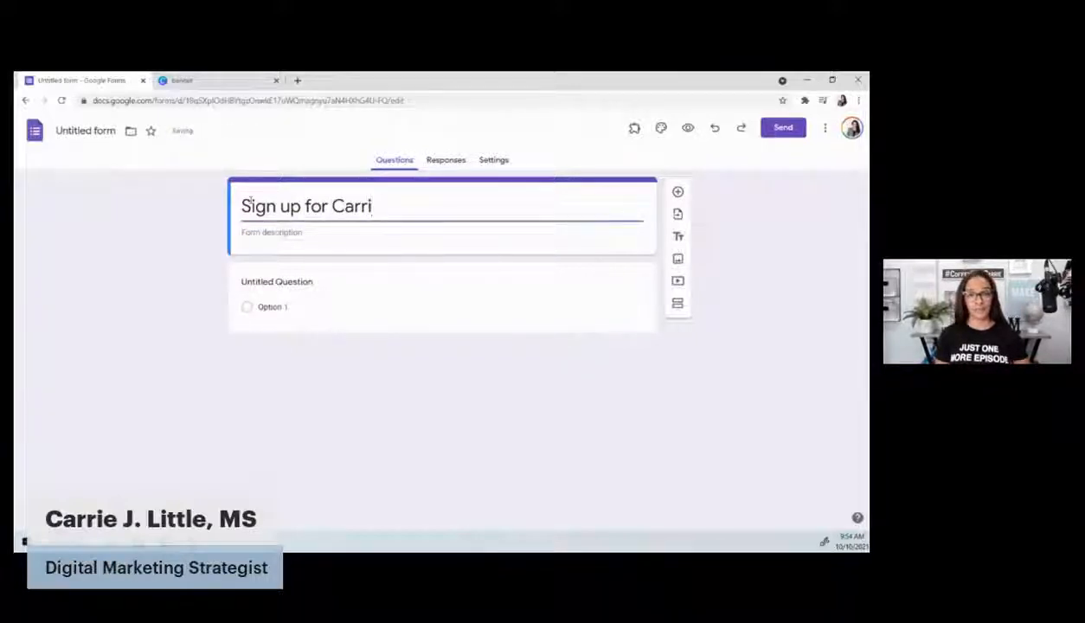
pyautogui.write("e's Real Esta")
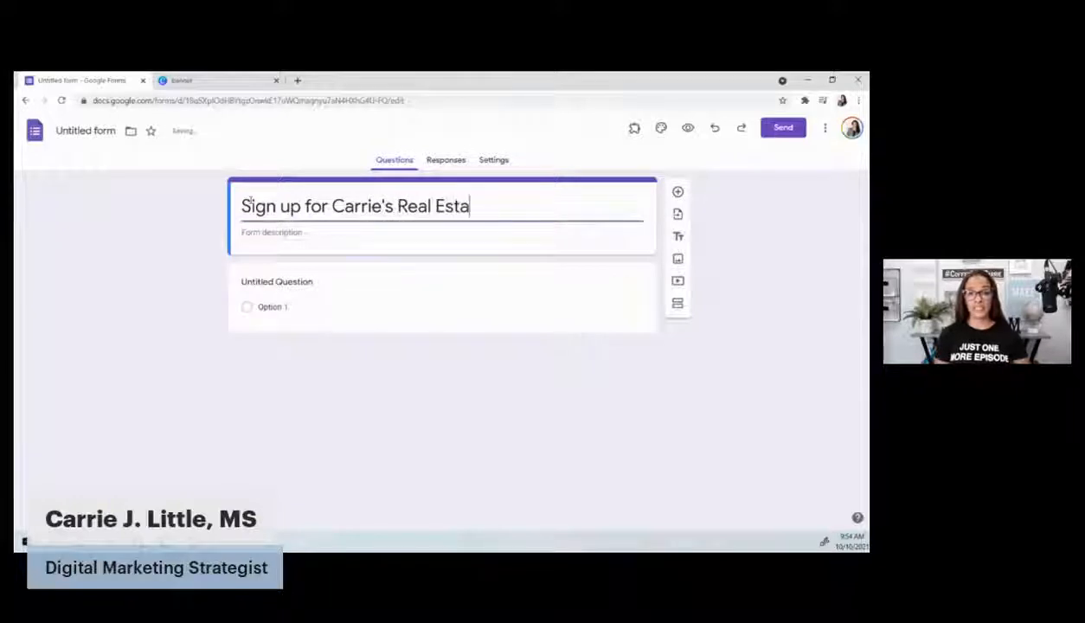
pyautogui.write('te update')
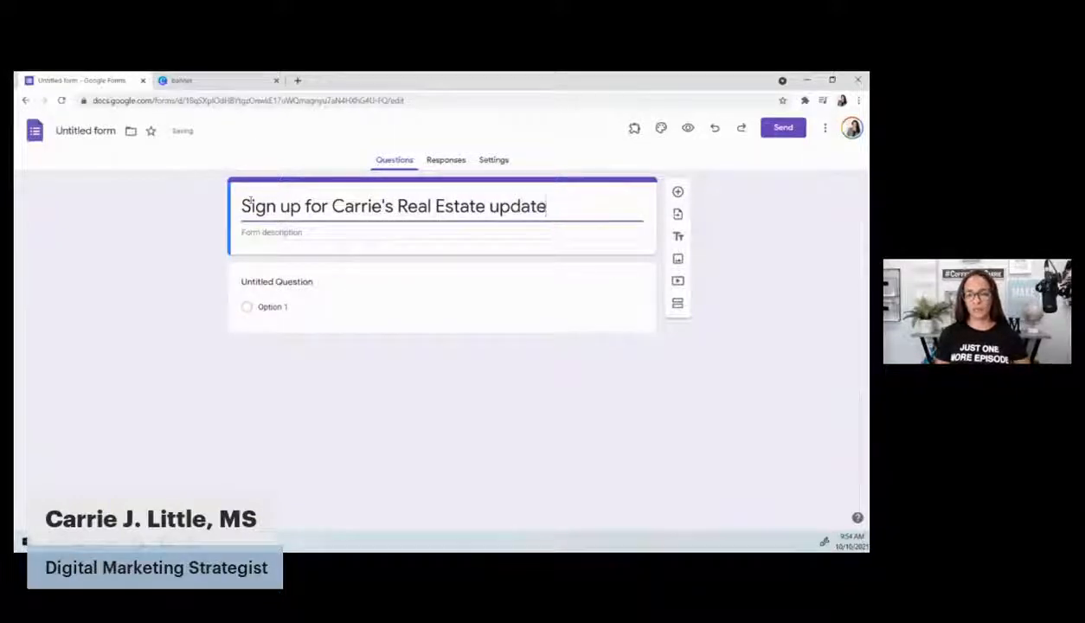
pyautogui.press('BackSpace')
pyautogui.press('BackSpace')
pyautogui.press('BackSpace')
pyautogui.press('BackSpace')
pyautogui.press('BackSpace')
pyautogui.press('BackSpace')
pyautogui.write('Updates')
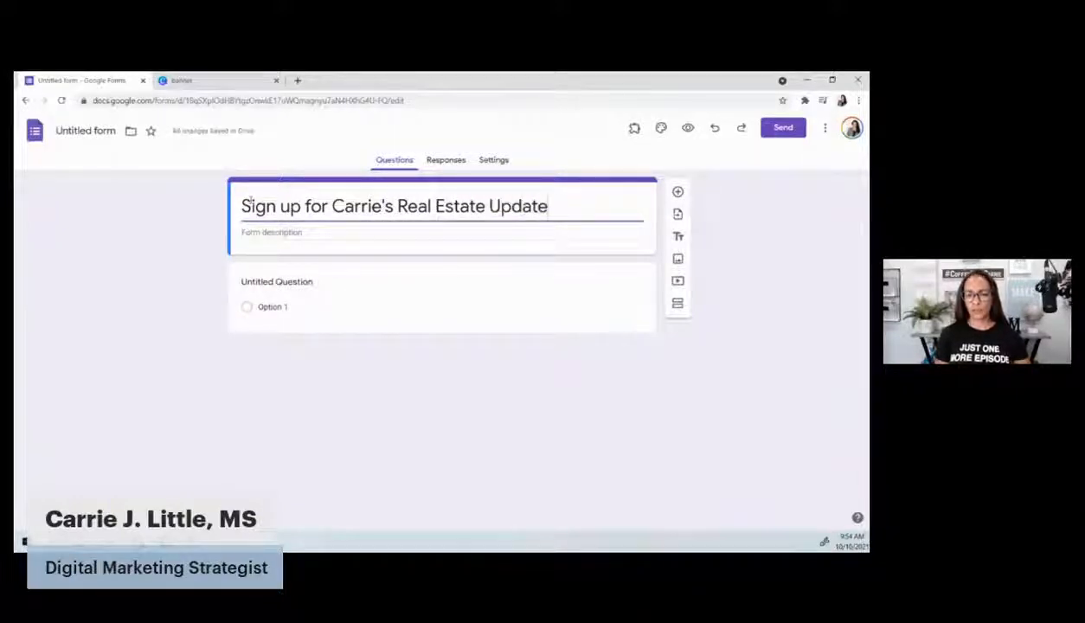
# Write the description: licensed Designated Managing Broker in the Chicagoland Marketplace, with a texting phone number and email
pyautogui.click(307, 232)
pyautogui.write('Licen')
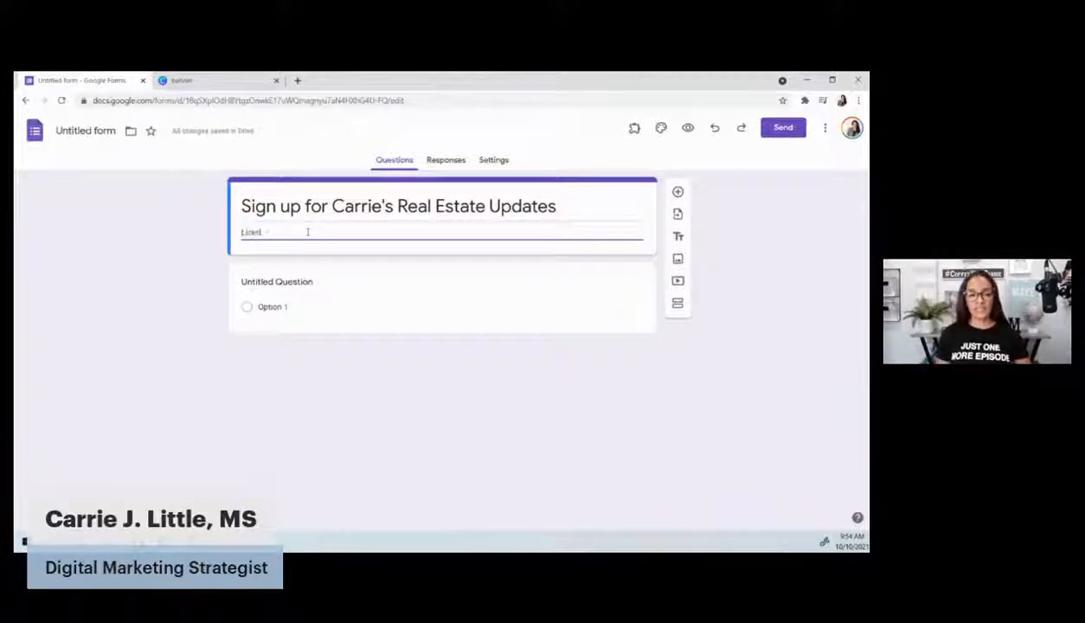
pyautogui.write('sed real estate')
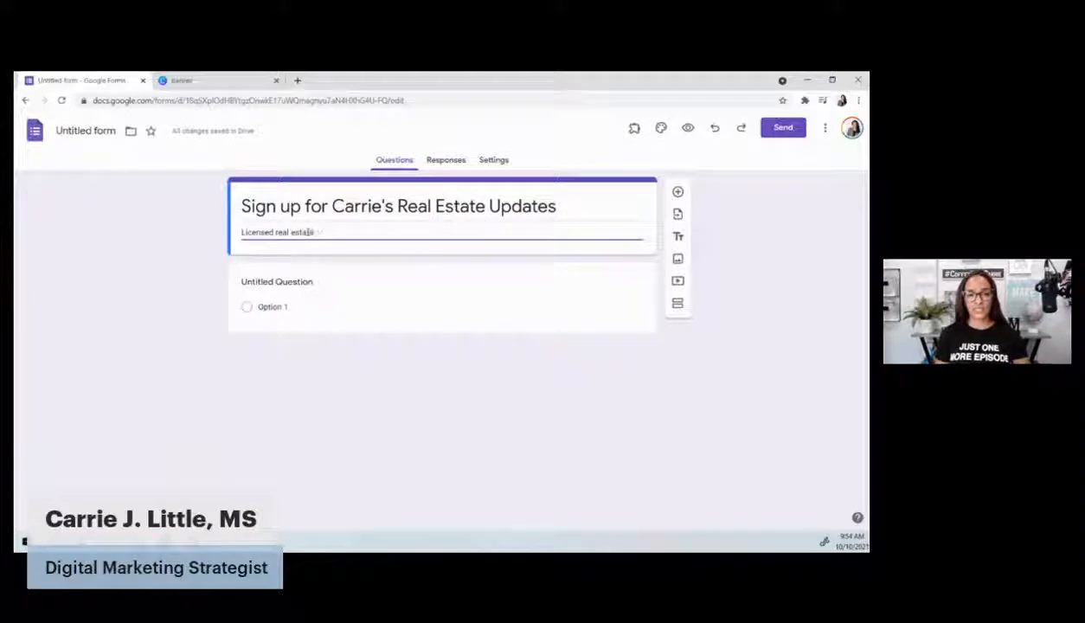
pyautogui.write(' profilsional')
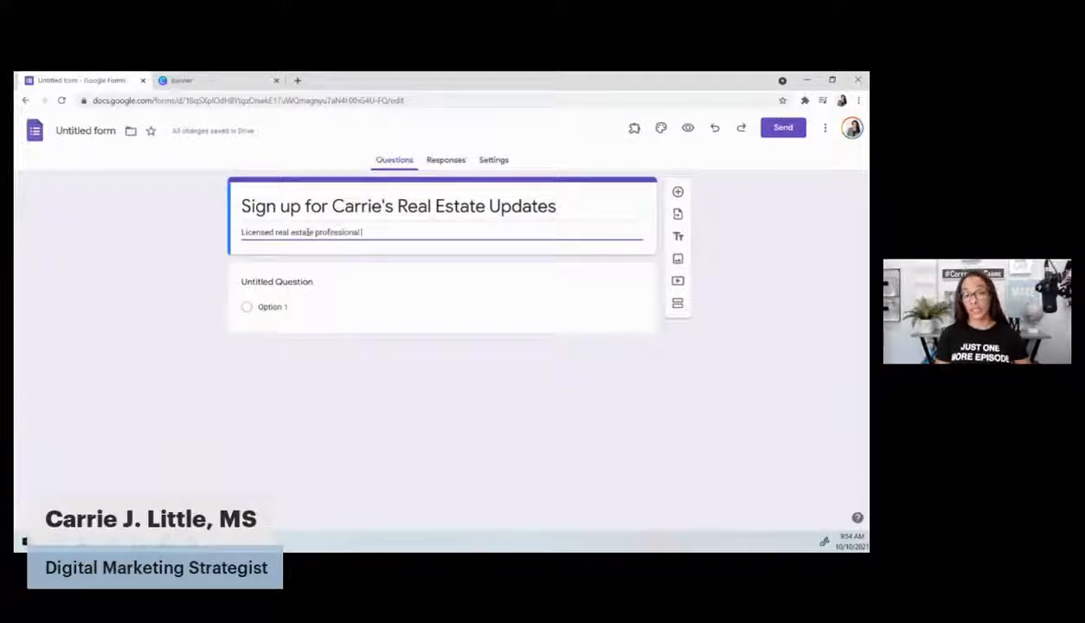
pyautogui.write(' CarMarc R')
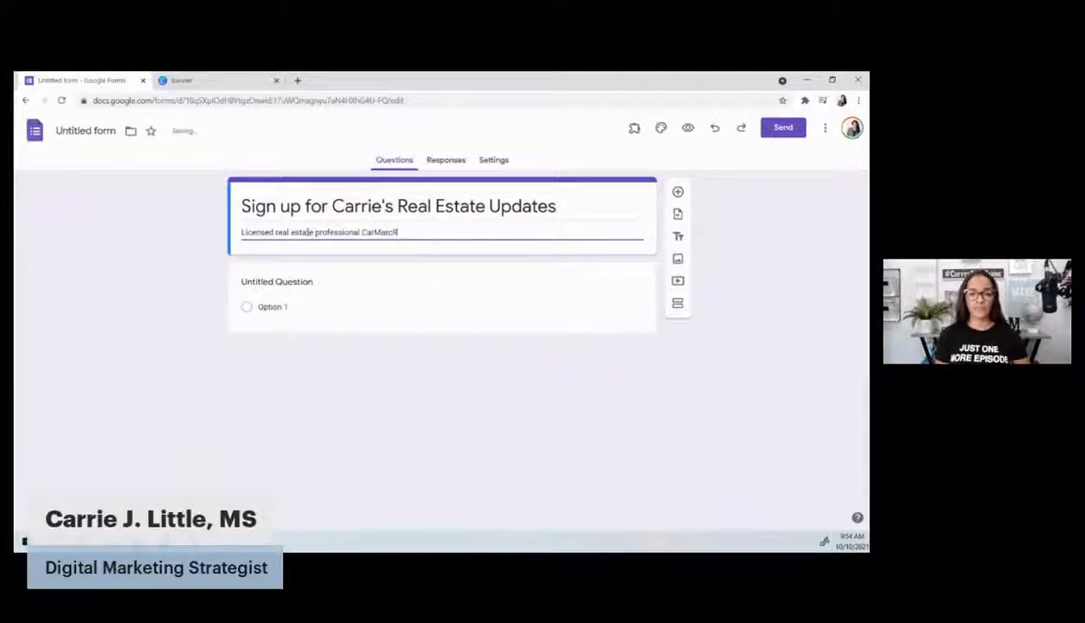
pyautogui.write('ealty Group')
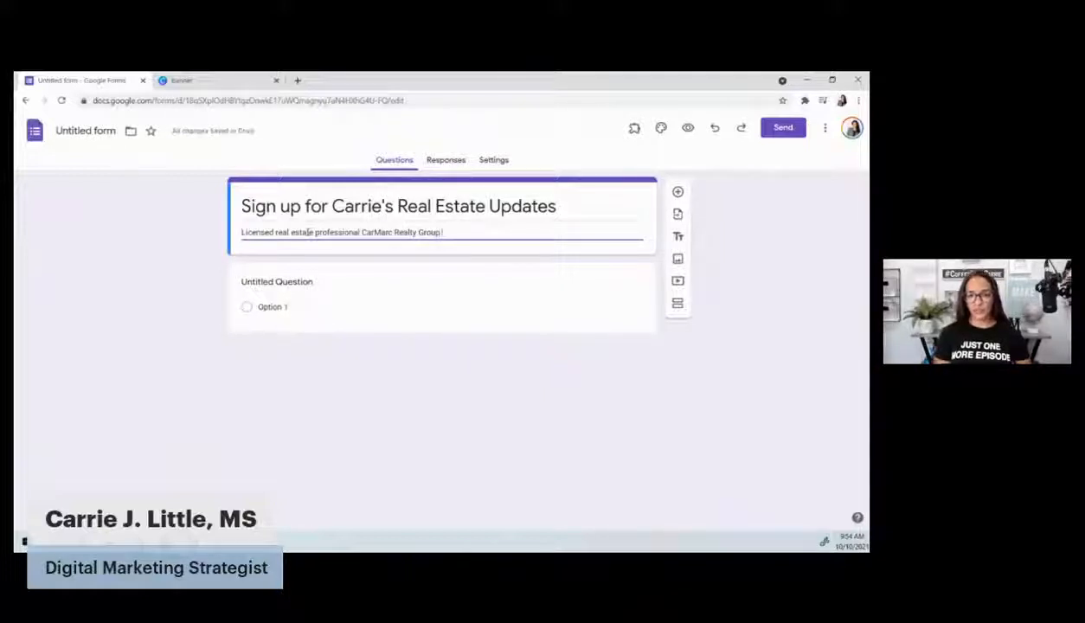
pyautogui.write(', i am the Desig')
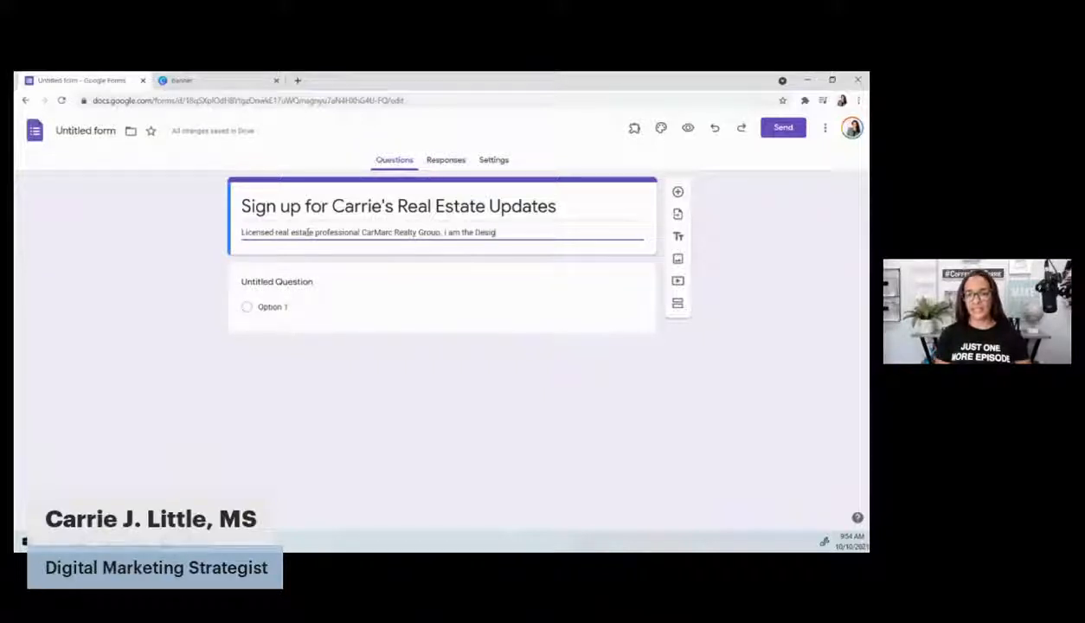
pyautogui.write('nated Manag')
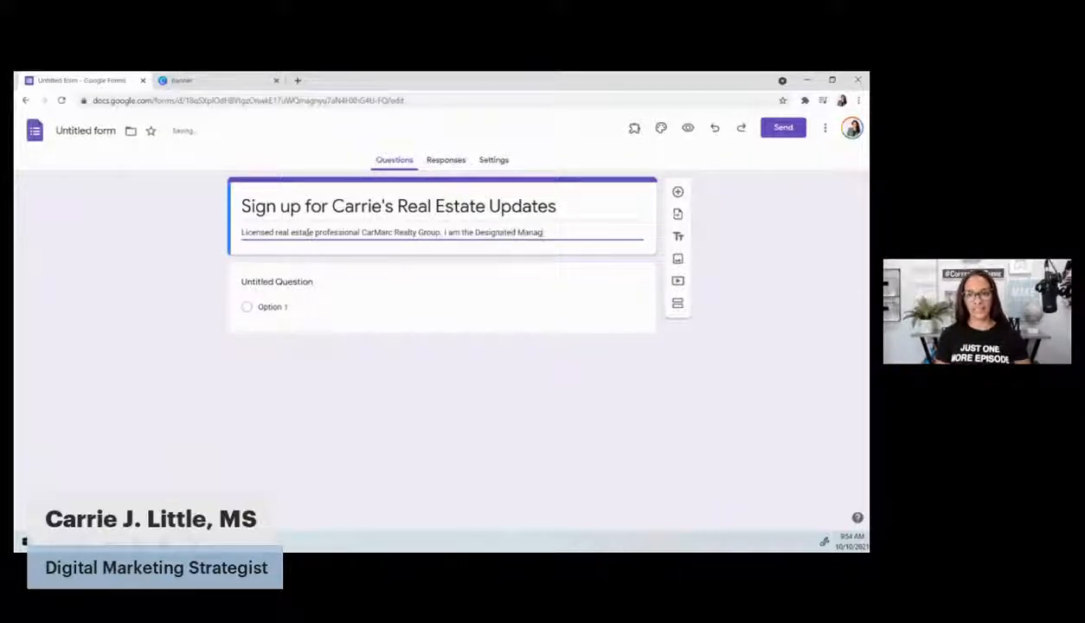
pyautogui.write('ing Broker. I')
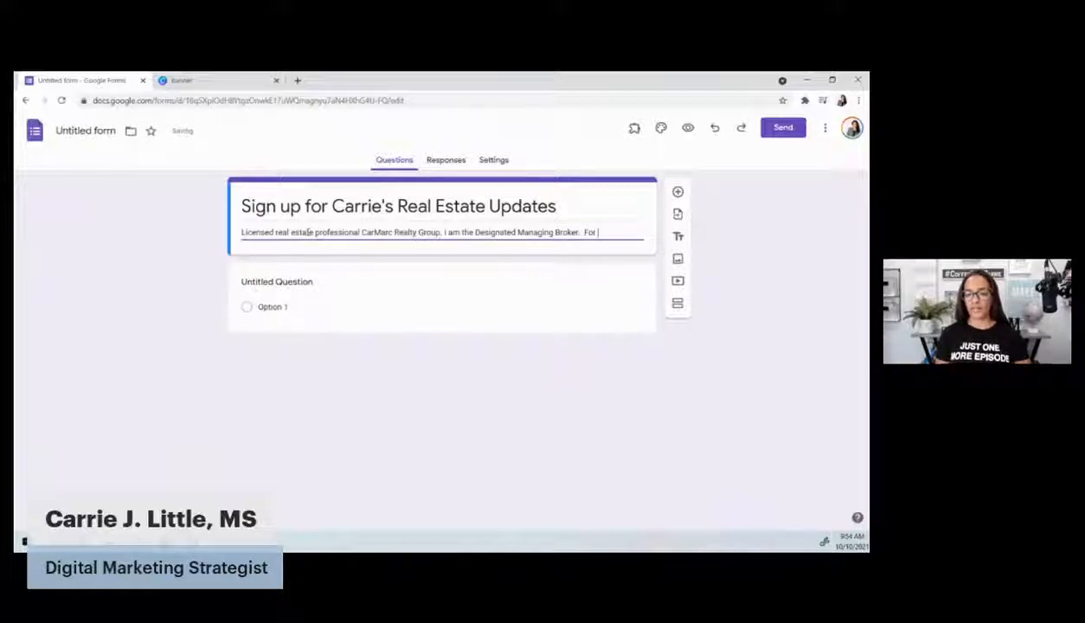
pyautogui.write(' quick up')
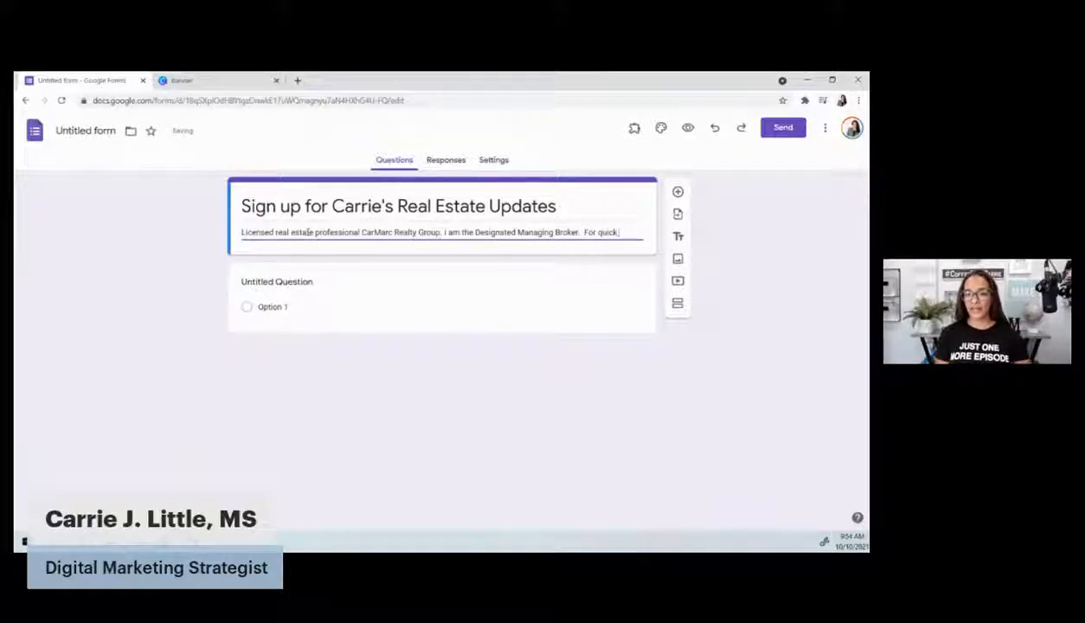
pyautogui.press('BackSpace')
pyautogui.press('BackSpace')
pyautogui.press('BackSpace')
pyautogui.press('BackSpace')
pyautogui.press('BackSpace')
pyautogui.press('BackSpace')
pyautogui.press('BackSpace')
pyautogui.press('BackSpace')
pyautogui.press('BackSpace')
pyautogui.press('BackSpace')
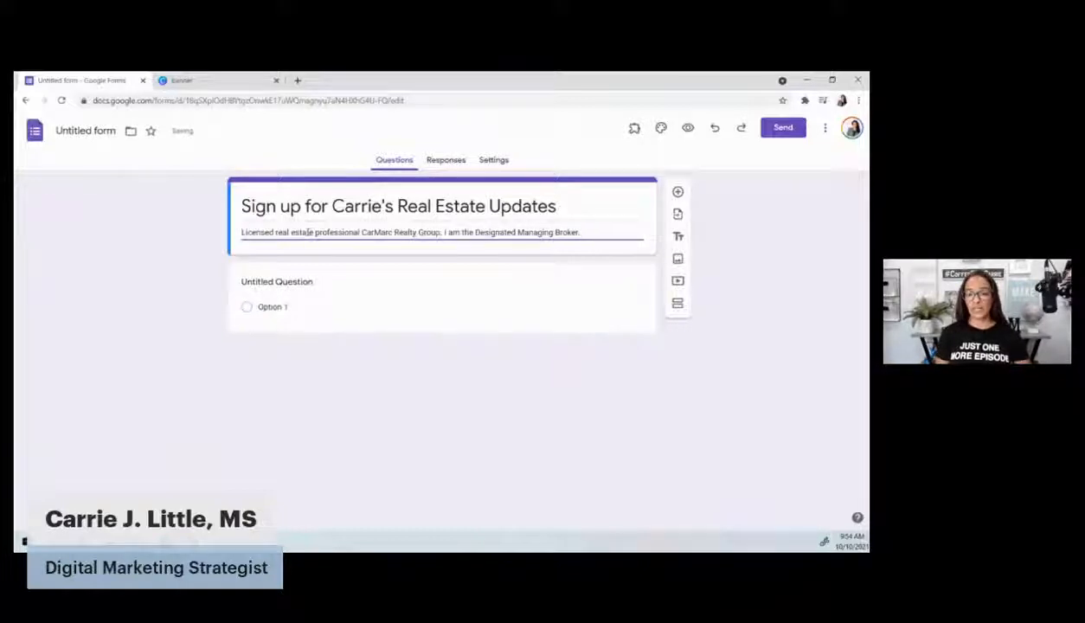
pyautogui.write('If you need')
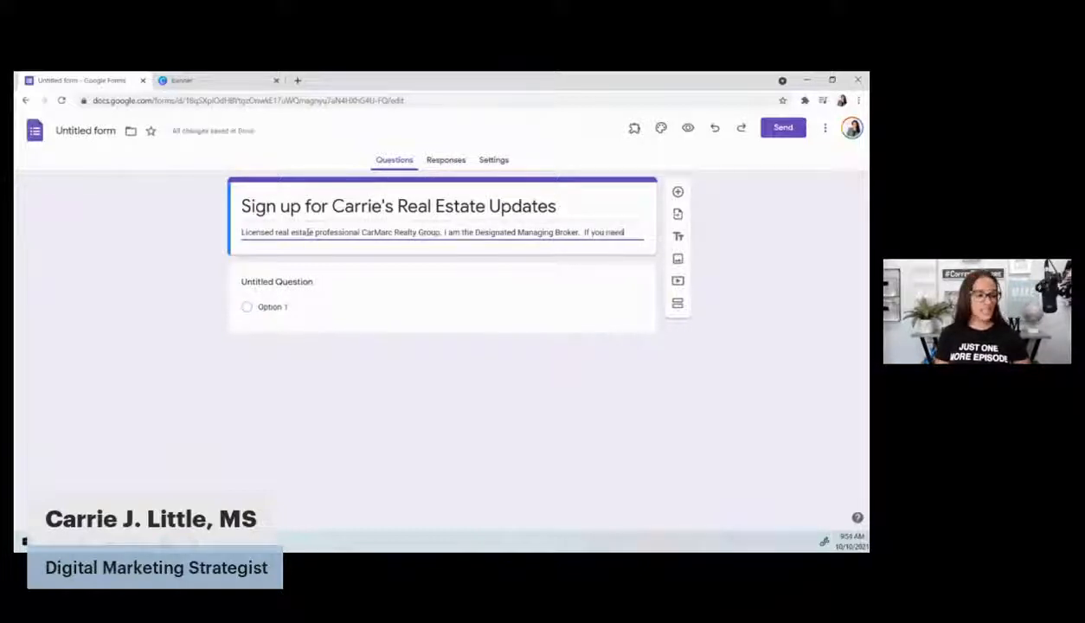
pyautogui.write(' to char with me now')
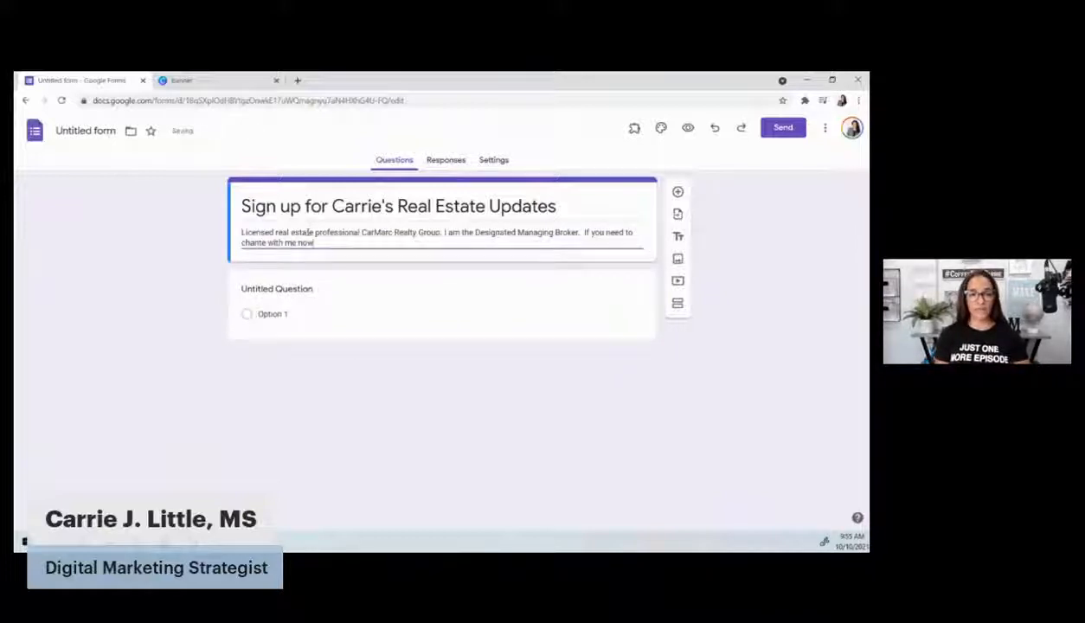
pyautogui.write(', send a')
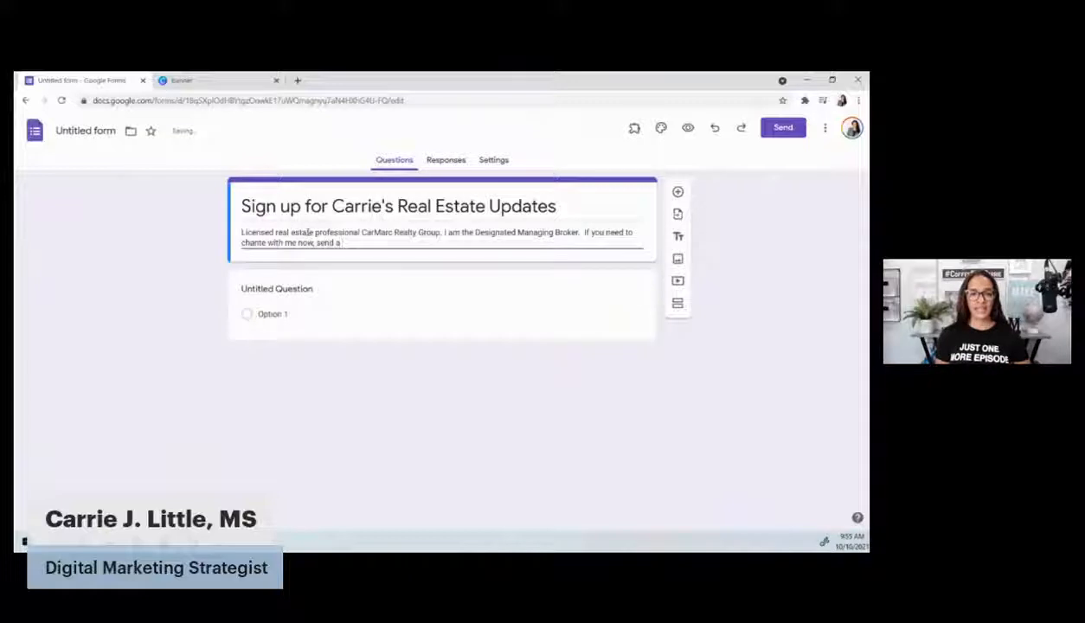
pyautogui.write(' text to')
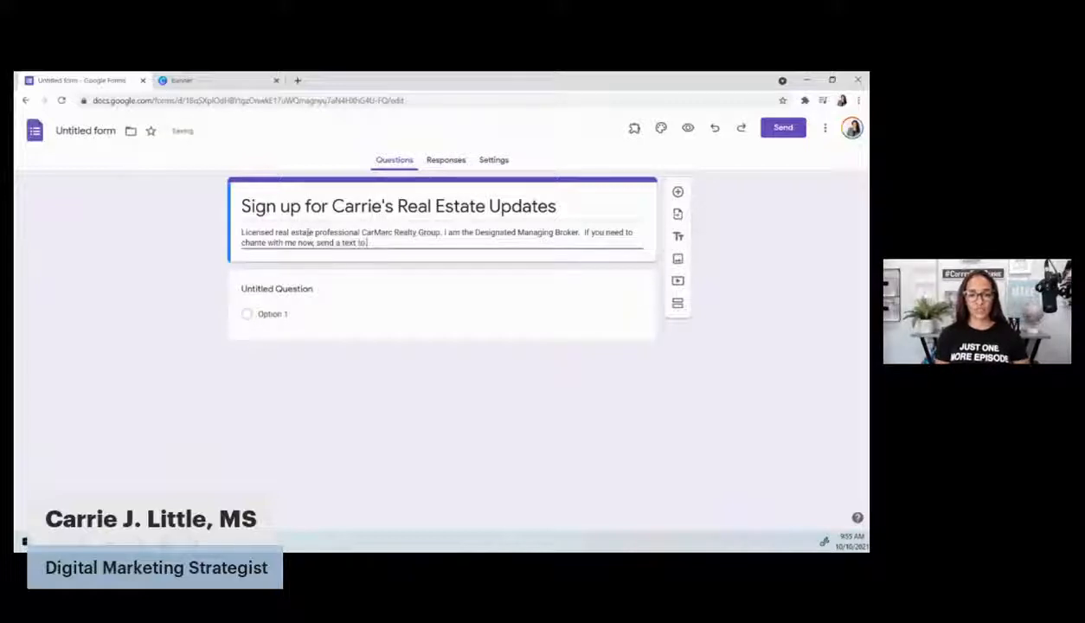
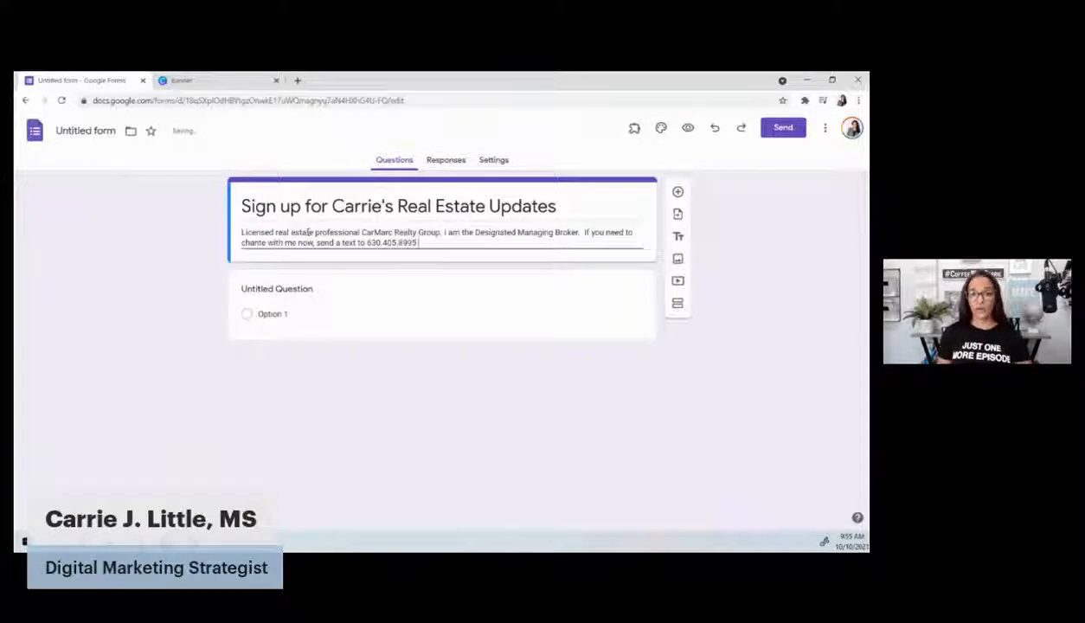
pyautogui.write('or e')
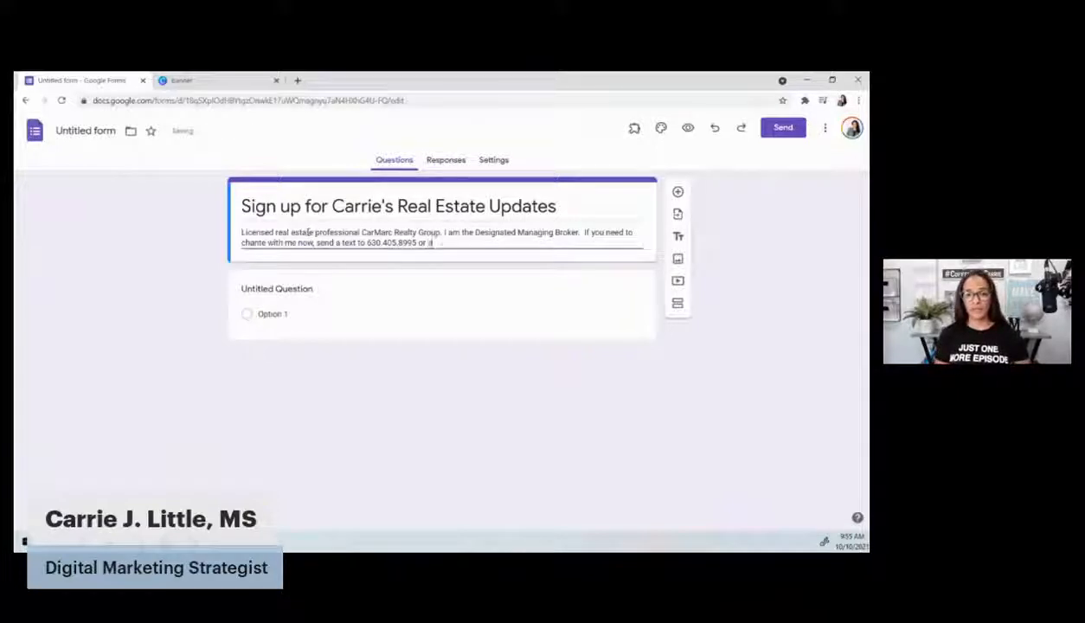
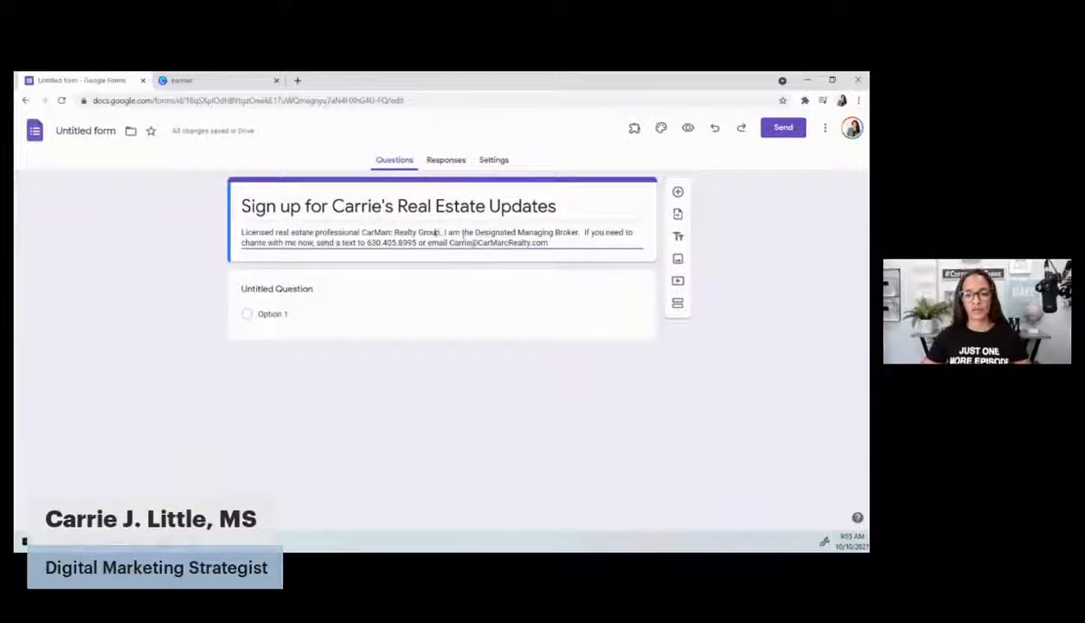
pyautogui.write('in the')
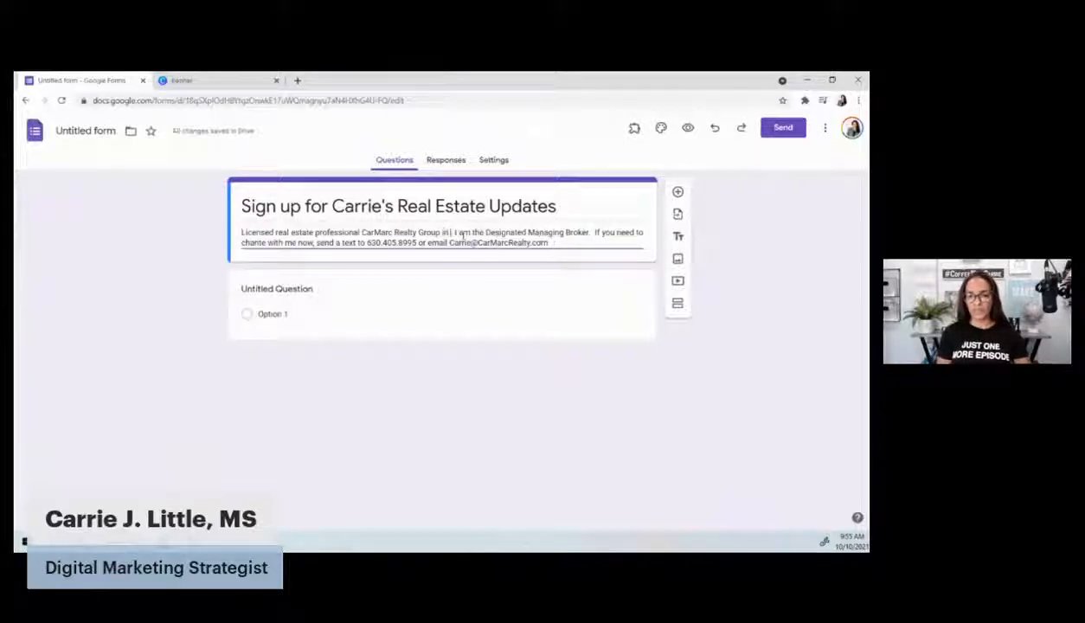
pyautogui.write(' Chicag')
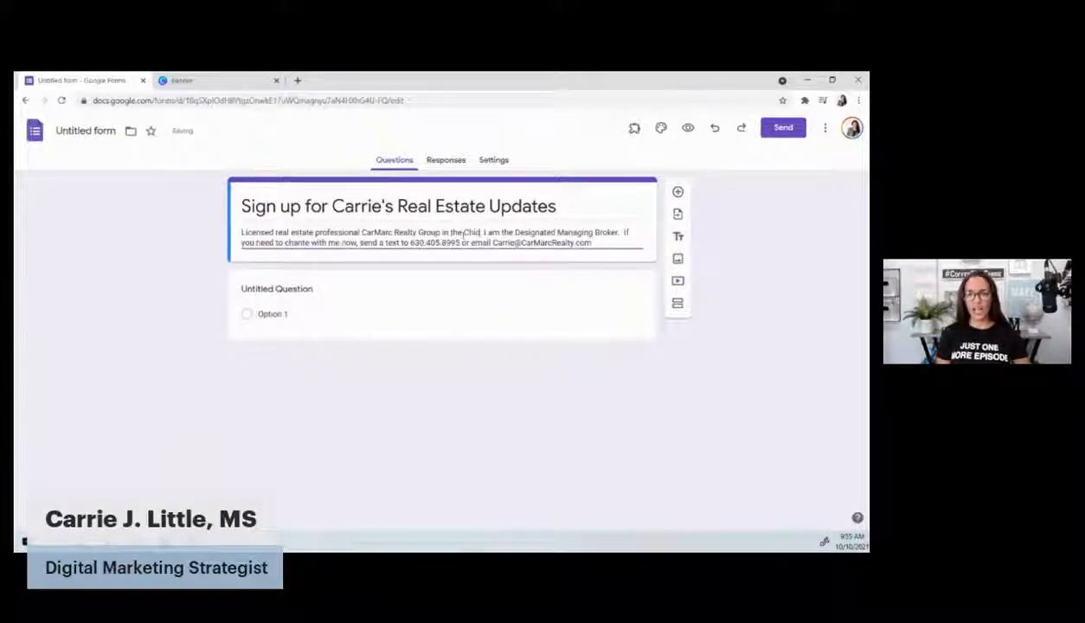
pyautogui.write('oland Marketplace')
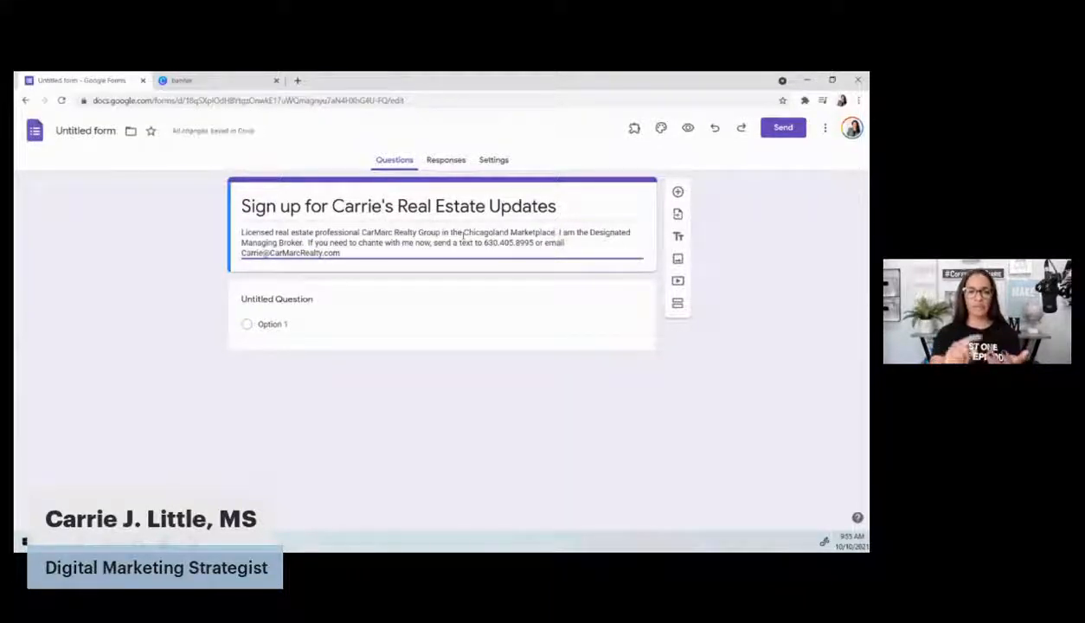
pyautogui.write('.')
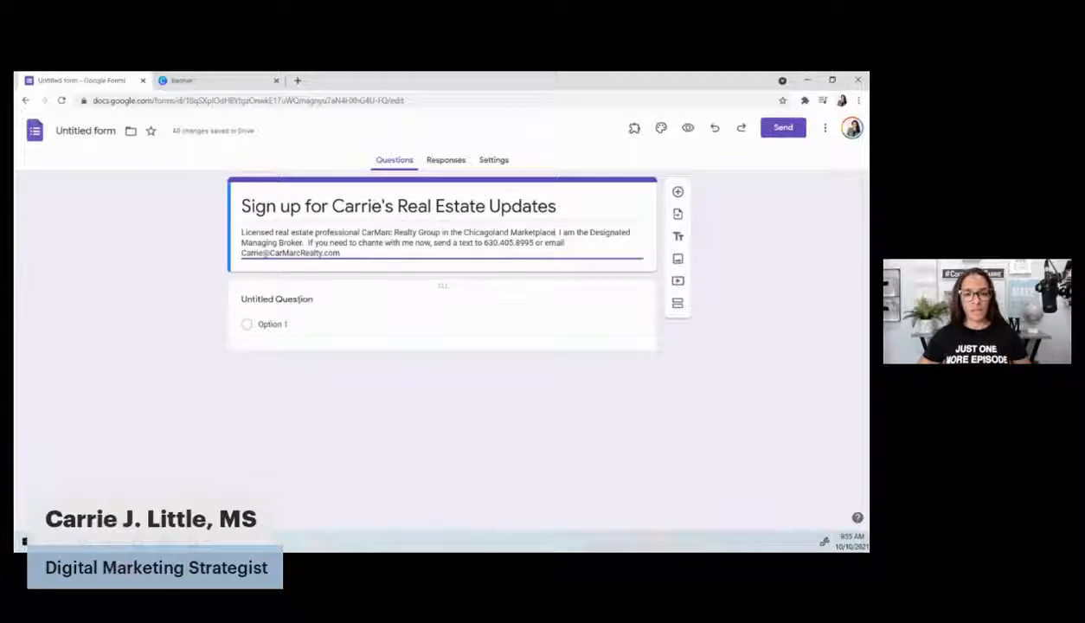
# Rename the first question 'Full Name' and make it required
pyautogui.click(304, 300)
pyautogui.write('Name')
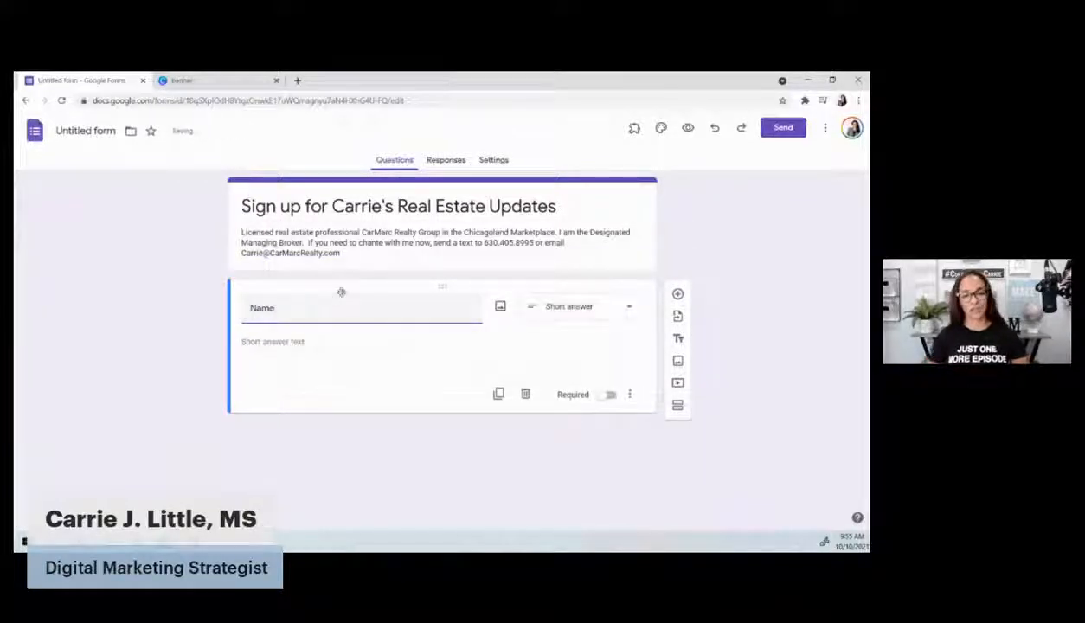
pyautogui.press('BackSpace')
pyautogui.press('BackSpace')
pyautogui.press('BackSpace')
pyautogui.write('Full')
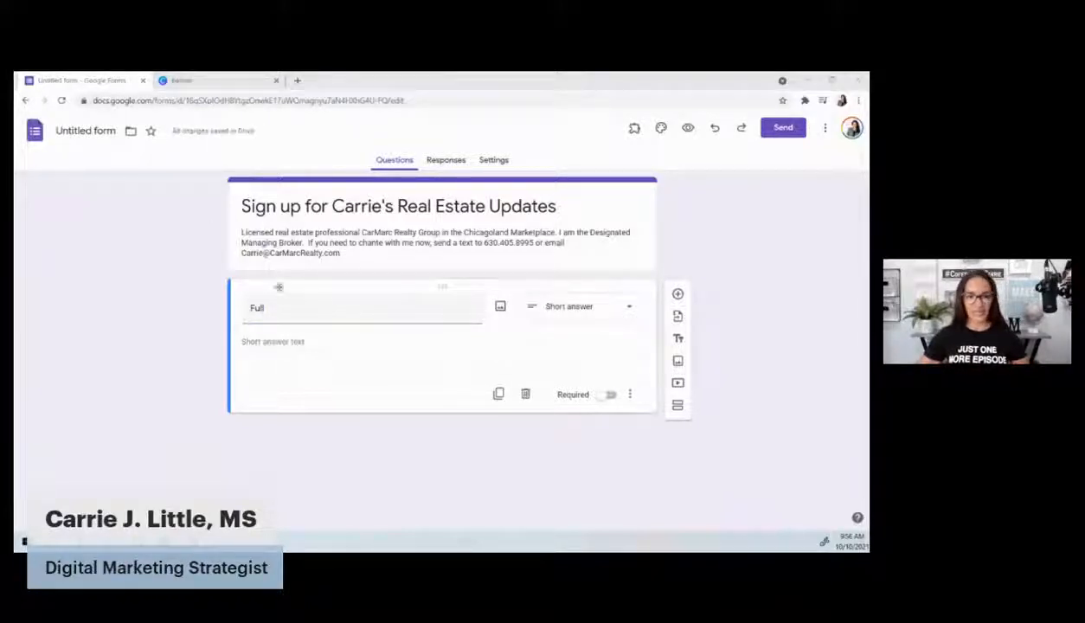
pyautogui.click(333, 310)
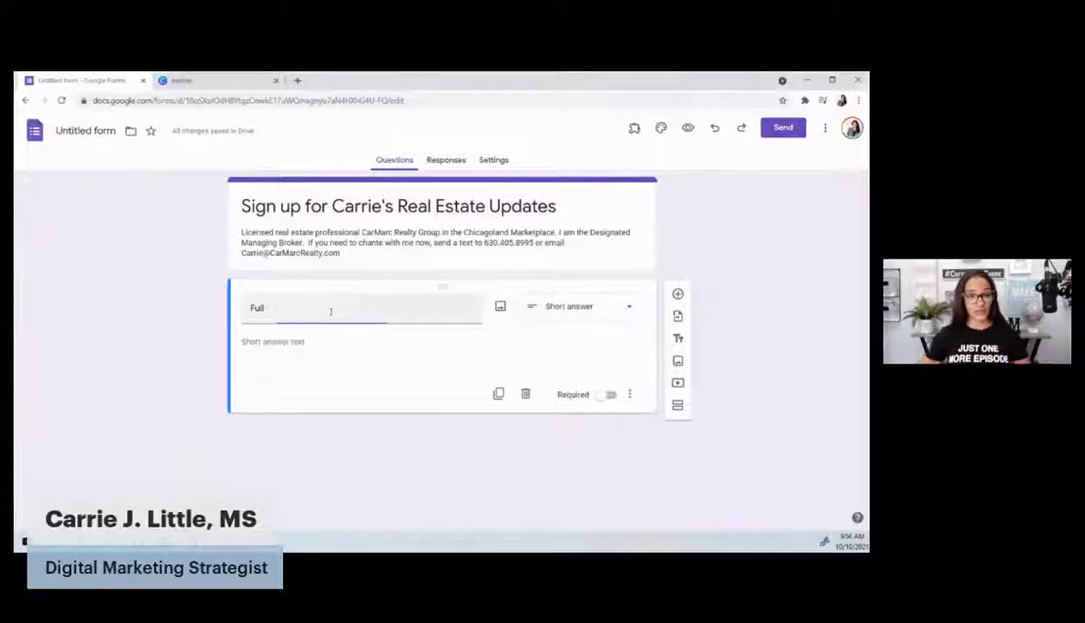
pyautogui.write('Name')
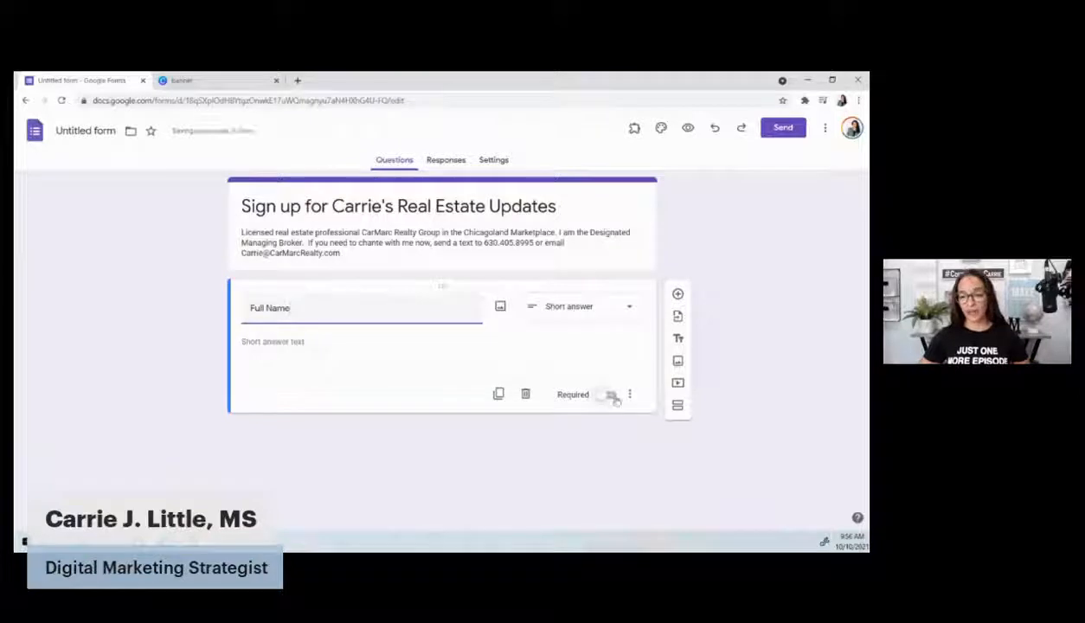
pyautogui.click(610, 394)
# Add a required 'Email Address' question and start another question below it
pyautogui.click(677, 294)
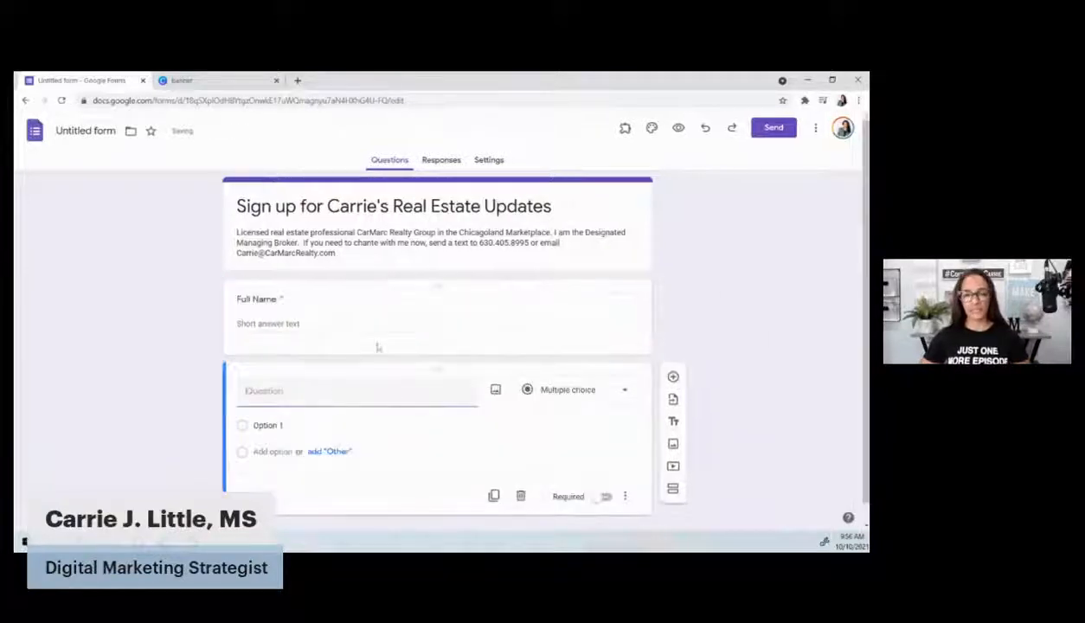
pyautogui.write('Email')
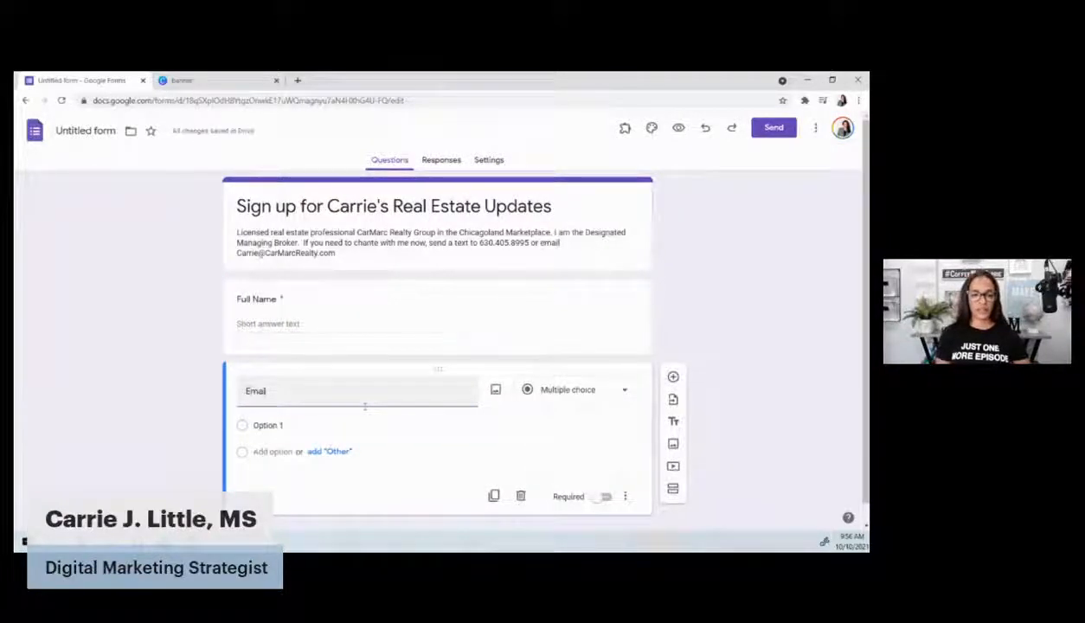
pyautogui.write(' Address')
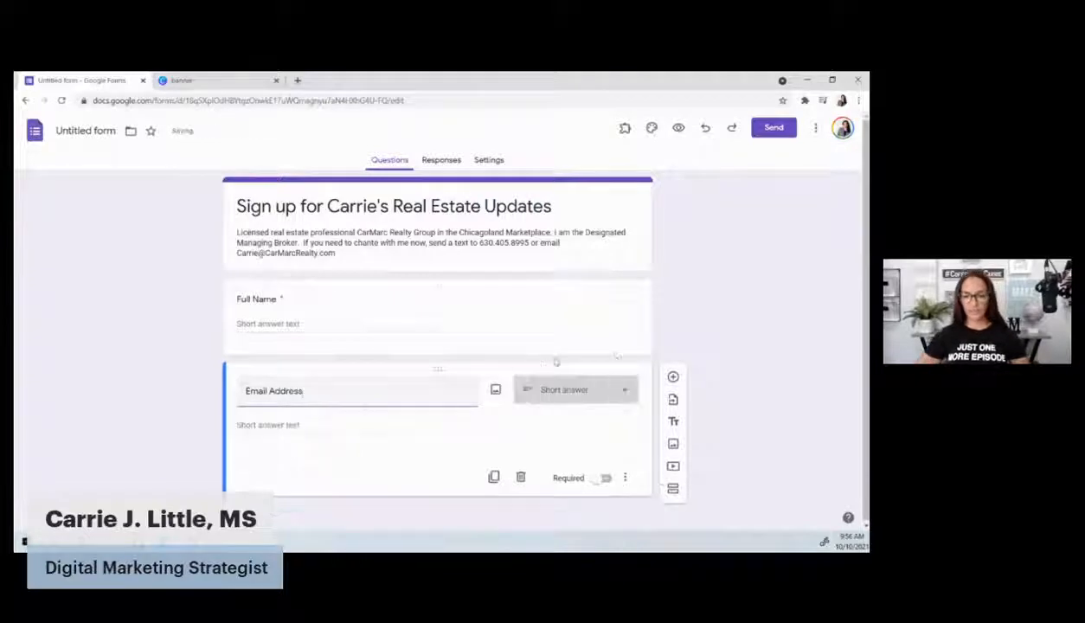
pyautogui.click(604, 479)
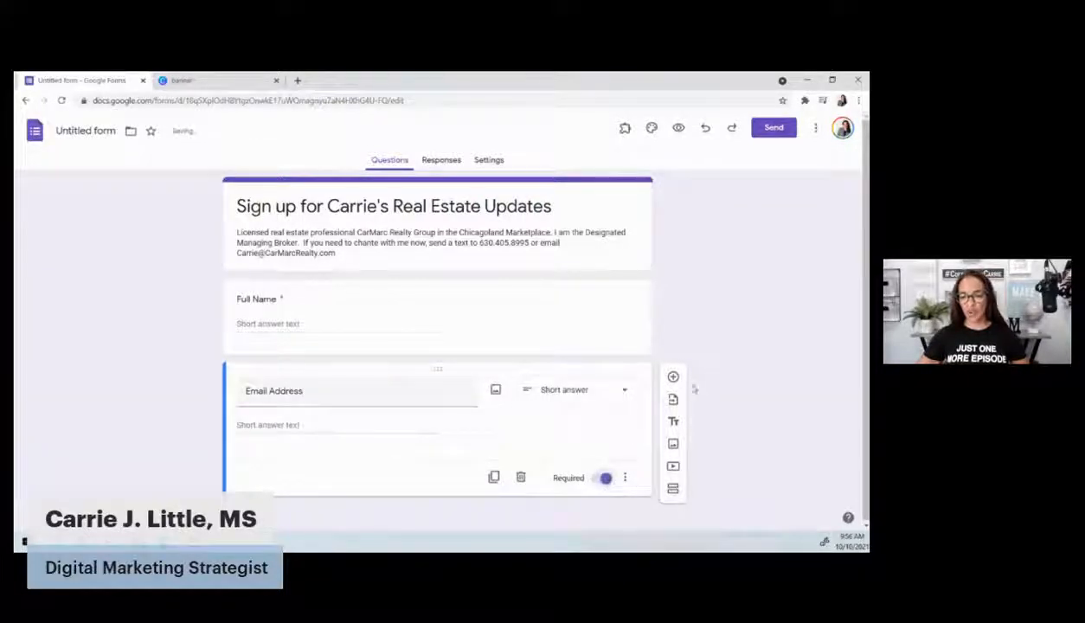
pyautogui.click(673, 376)
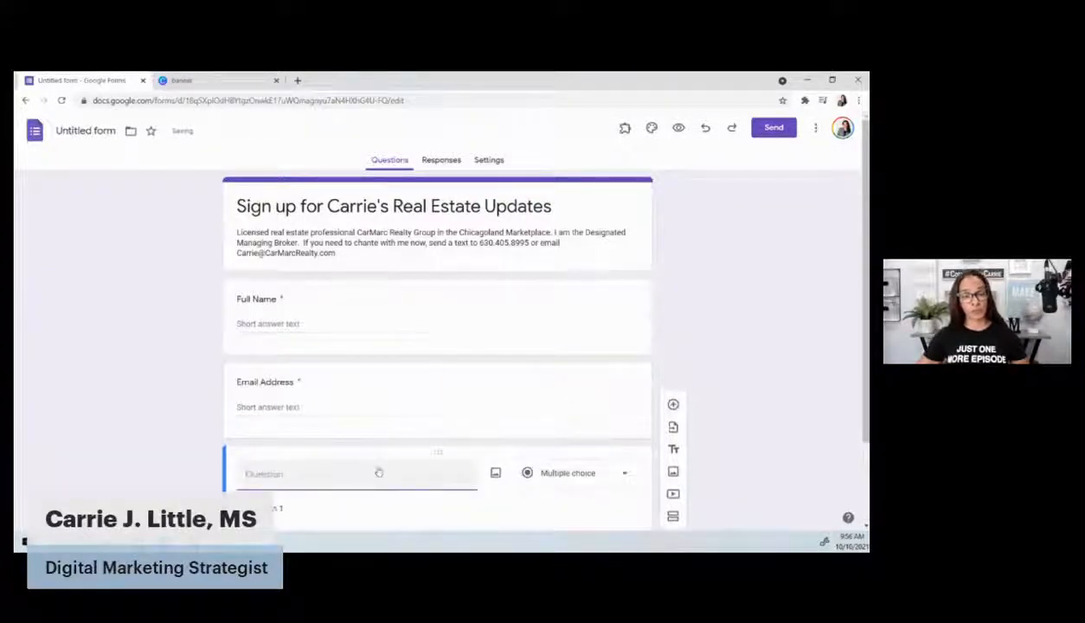
# Title the question 'Full Mailing Address - with zip code!' and add a short-answer 'Cell phone number' question
pyautogui.write('Full')
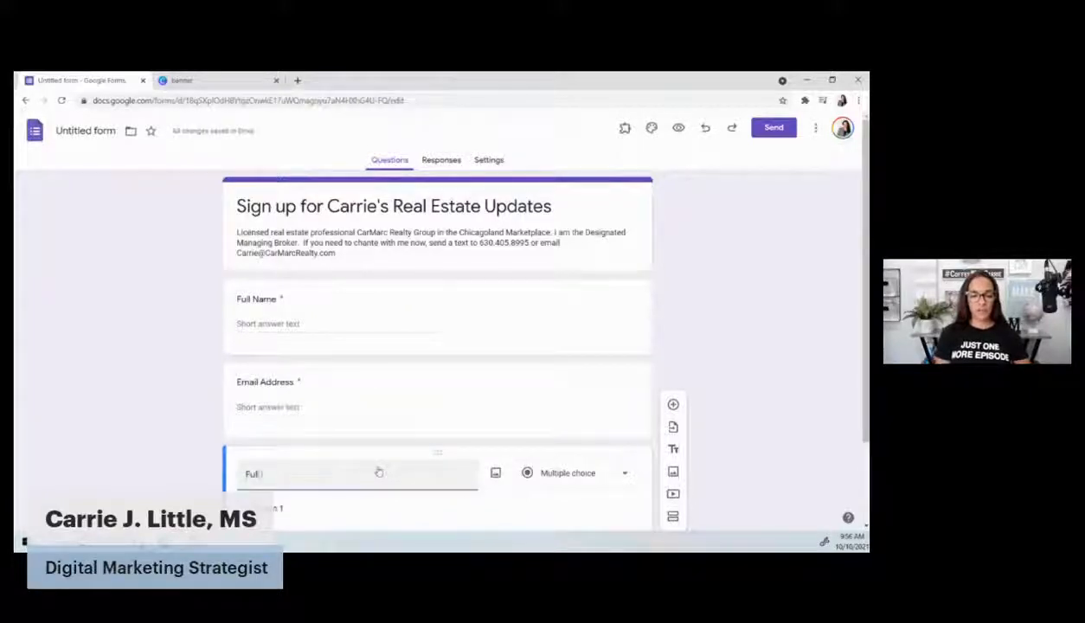
pyautogui.write(' Maili')
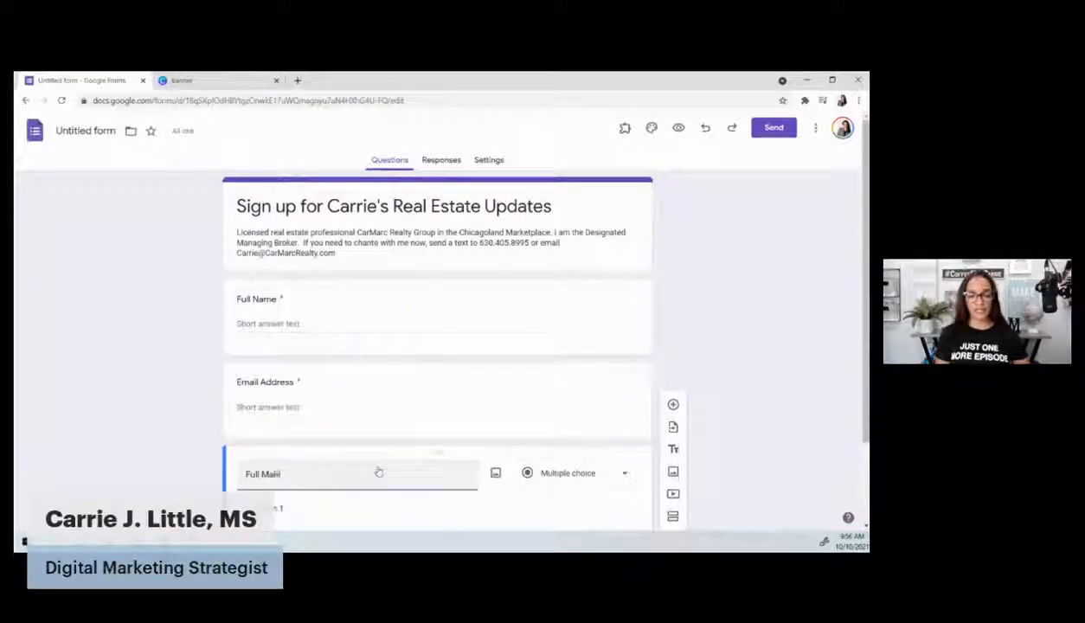
pyautogui.write('ng Address')
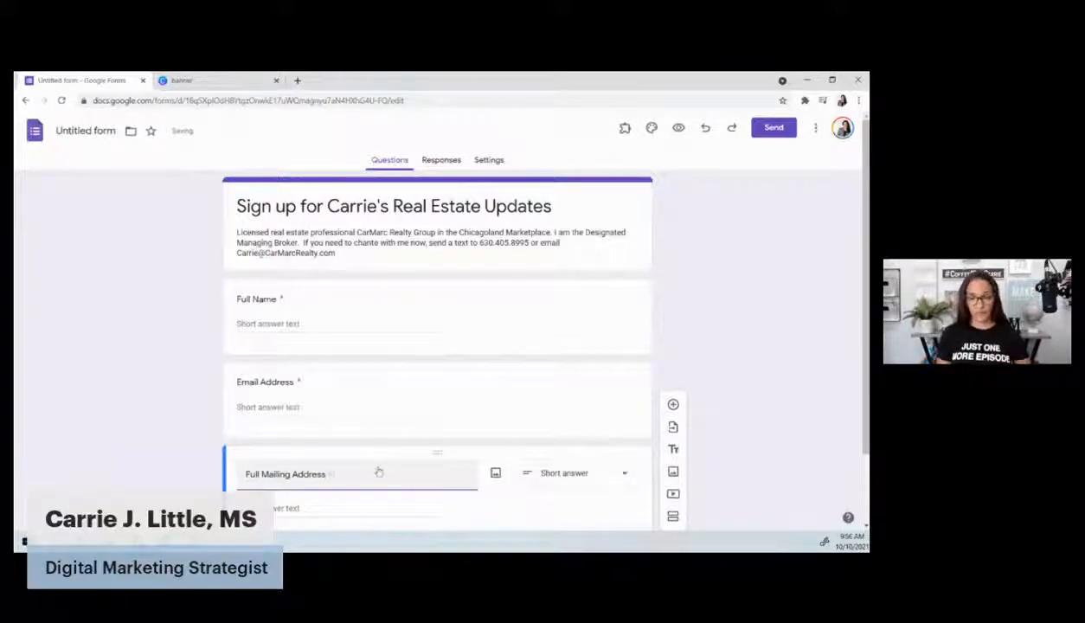
pyautogui.write(' - with zip code!')
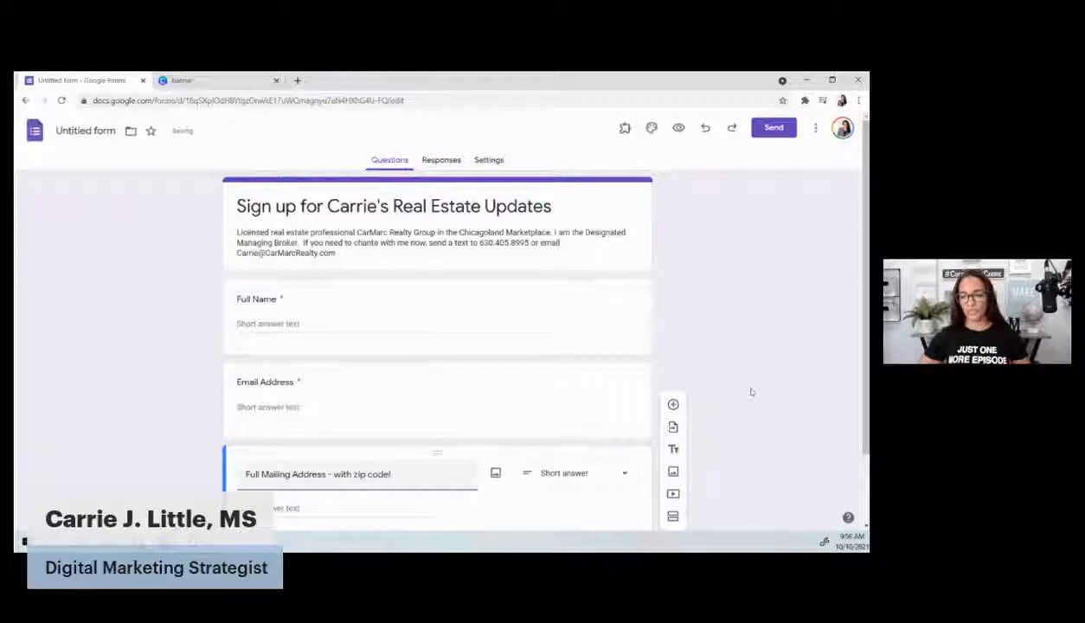
pyautogui.scroll(-2, 734, 386)
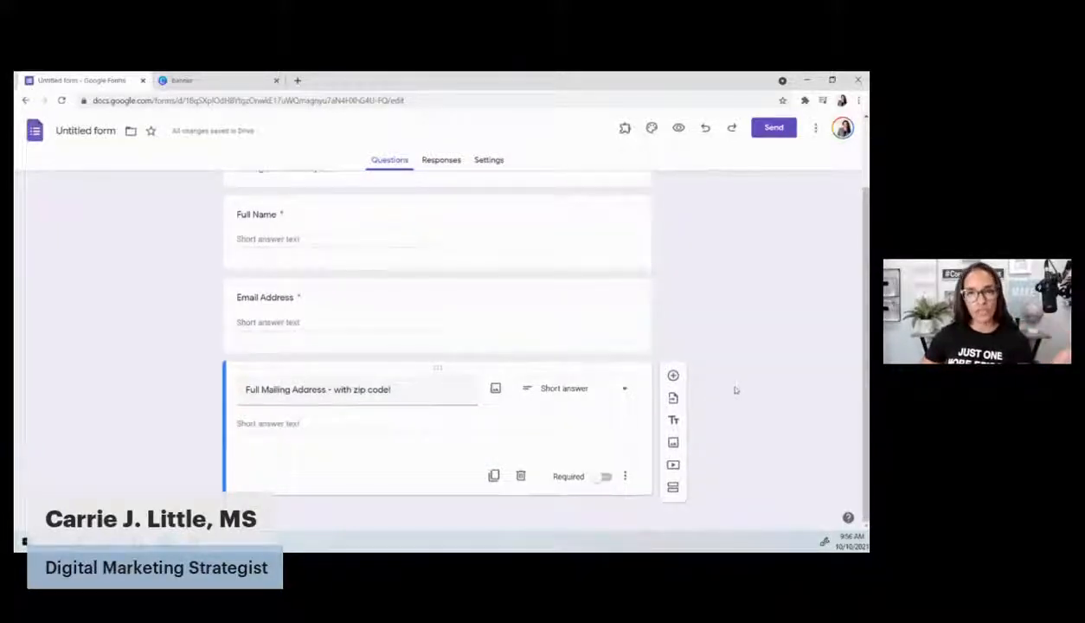
pyautogui.click(672, 375)
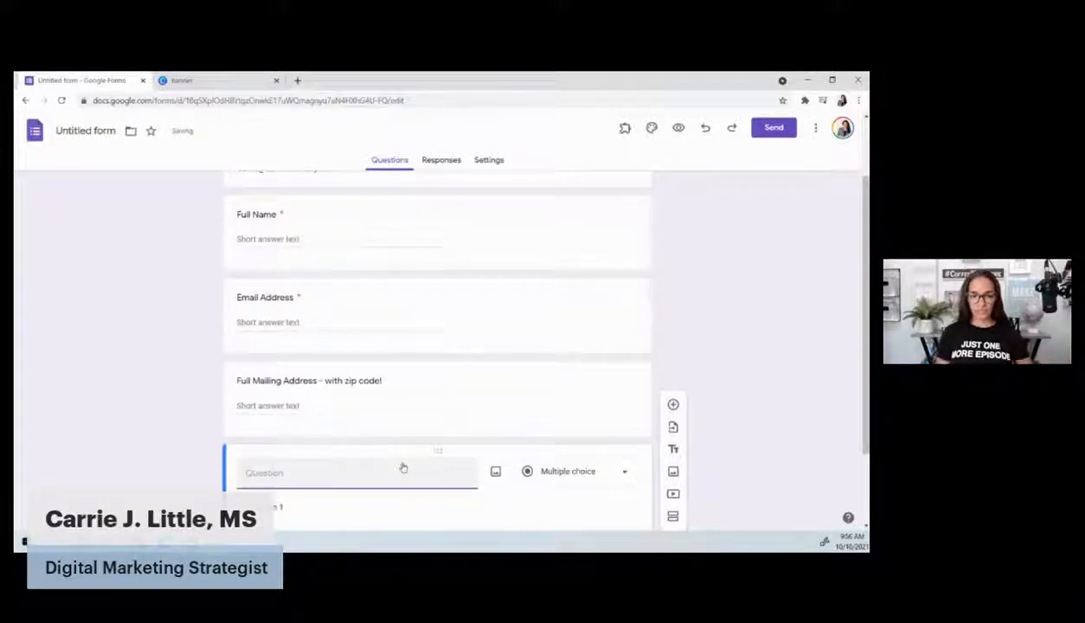
pyautogui.write('B')
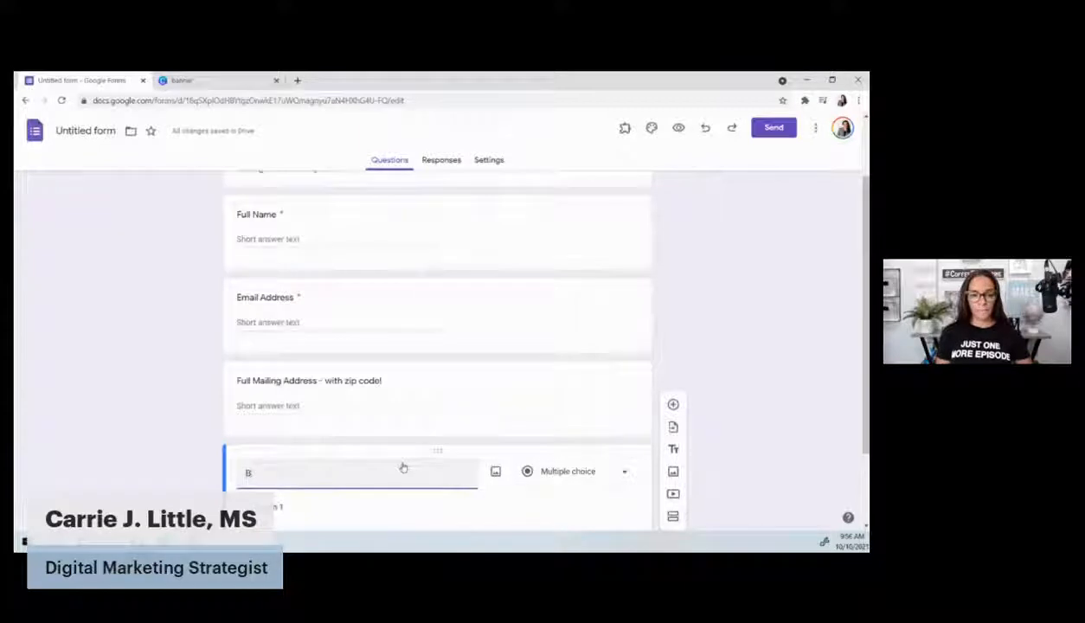
pyautogui.write('est place to')
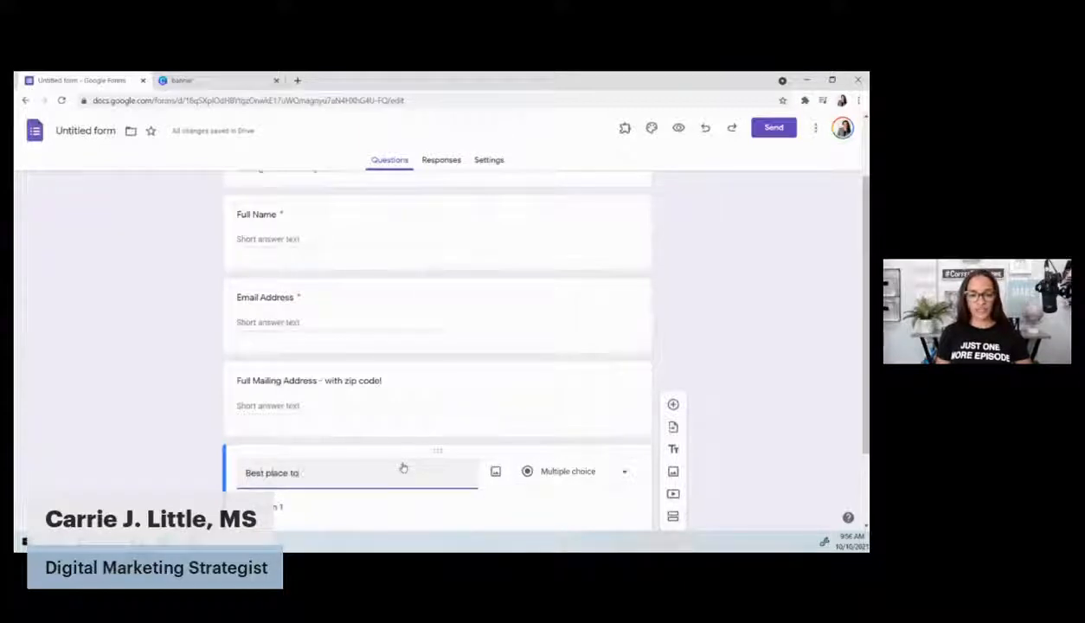
pyautogui.write(' text me')
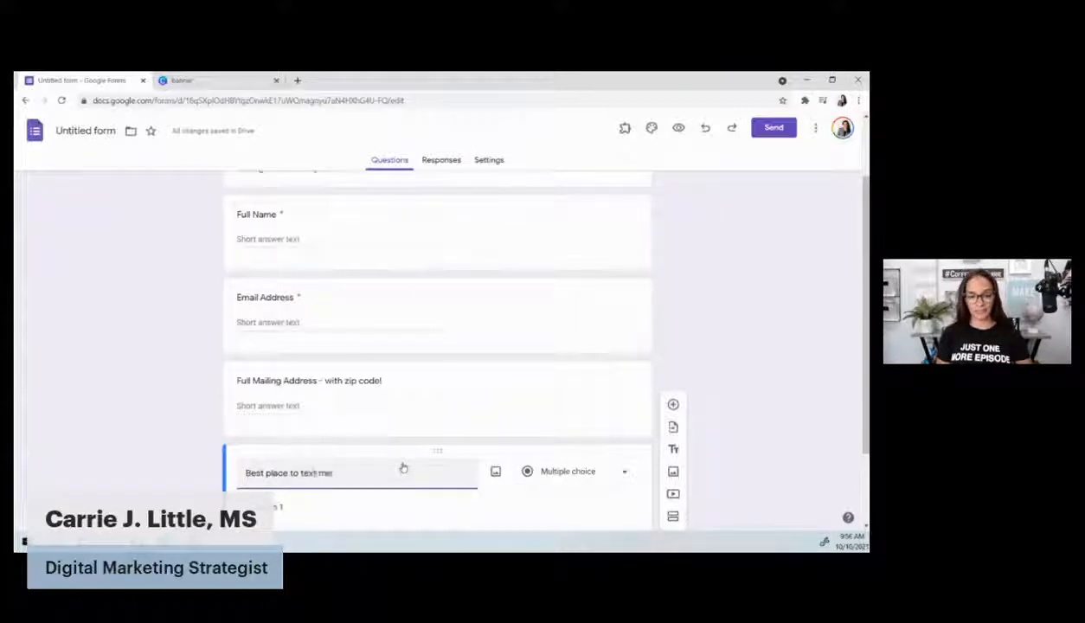
pyautogui.write('ssag')
pyautogui.tripleClick(403, 466)
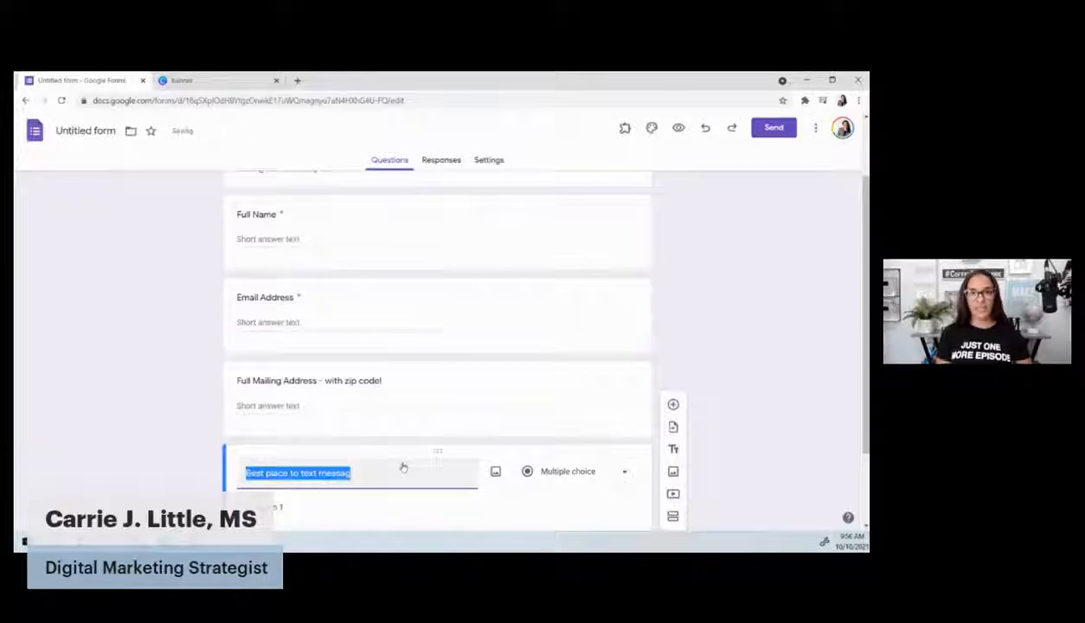
pyautogui.write('Cell phone number')
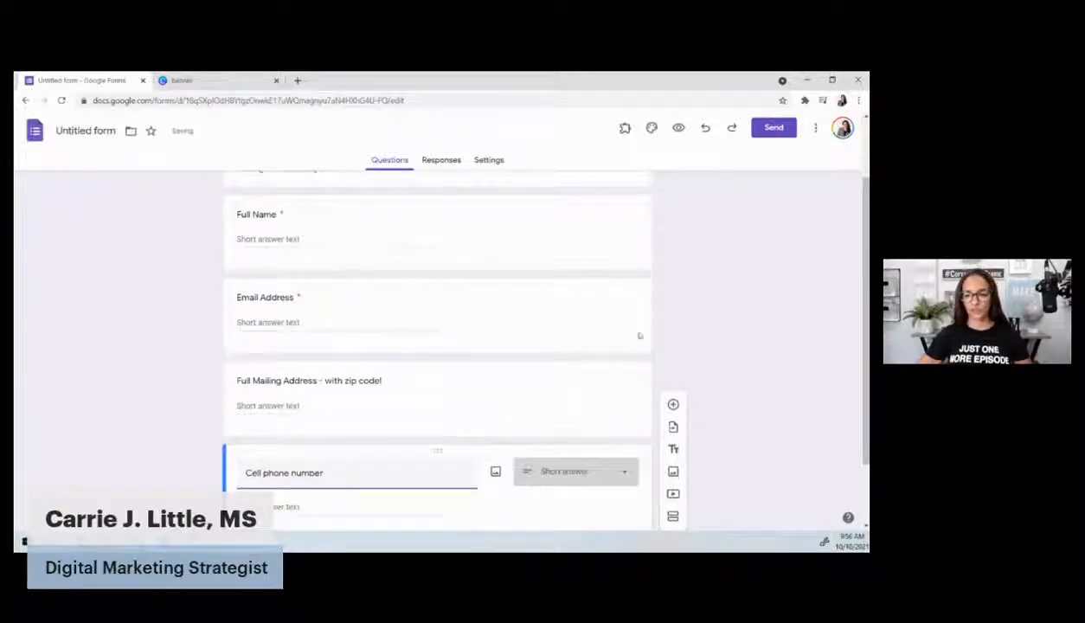
pyautogui.click(714, 325)
pyautogui.scroll(-2, 708, 330)
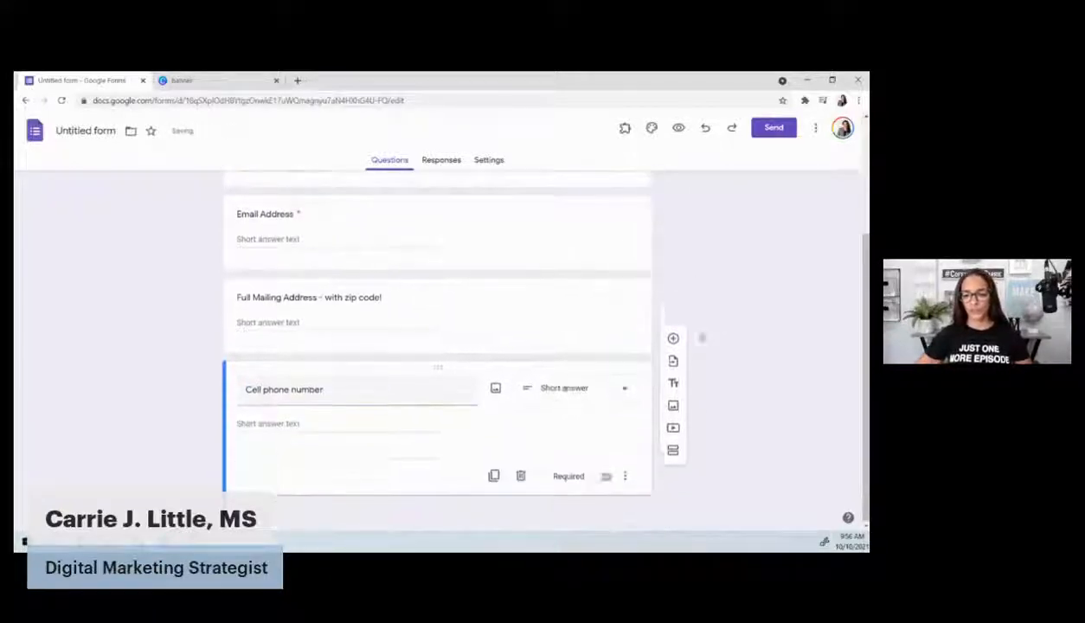
# Turn on Required for the Cell phone number question and scroll back to the top
pyautogui.click(602, 476)
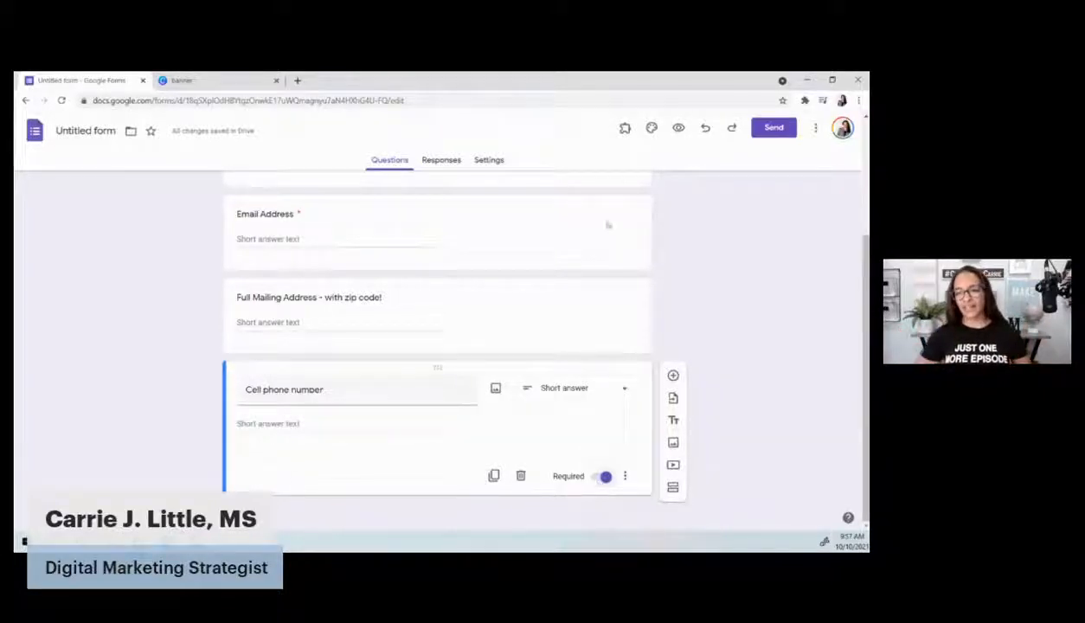
pyautogui.scroll(4, 686, 251)
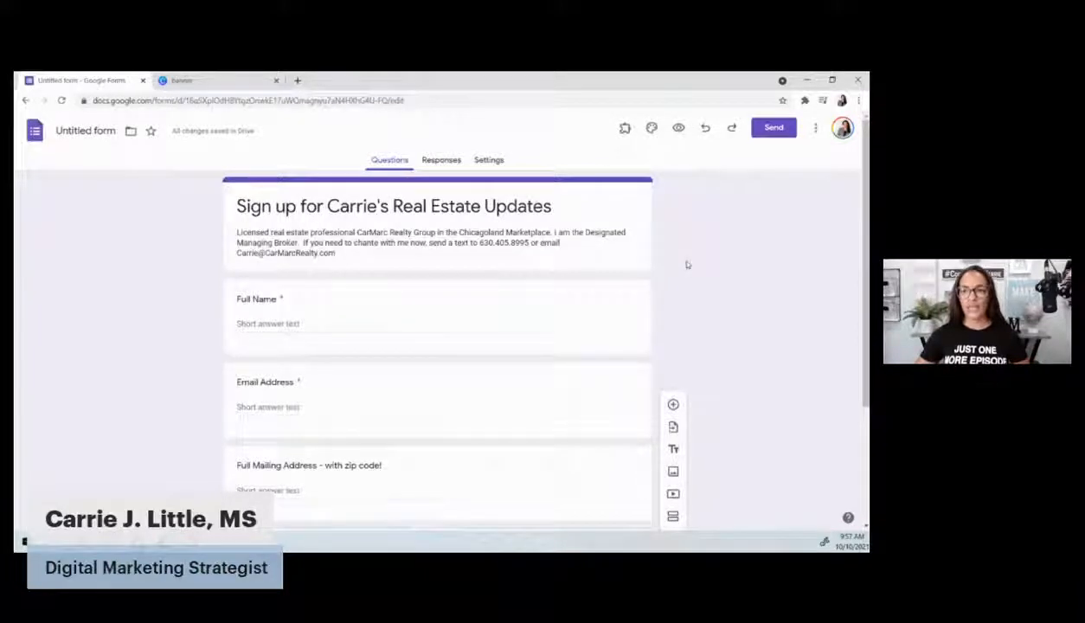
# Give the form a gold theme and an uploaded kitchen photo header, then return to Canva
pyautogui.click(652, 129)
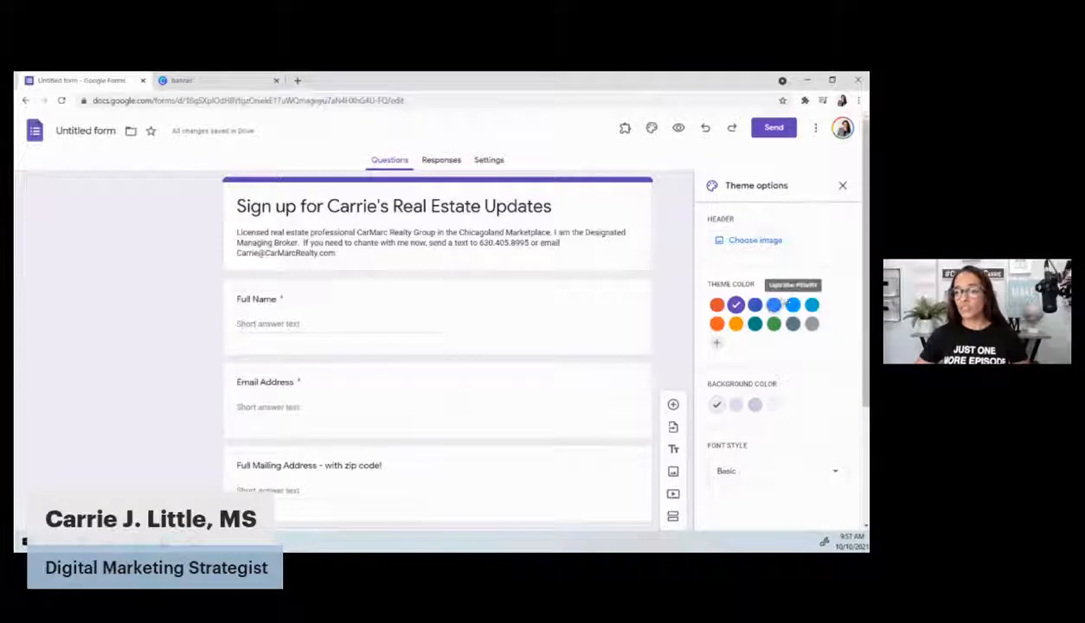
pyautogui.click(773, 304)
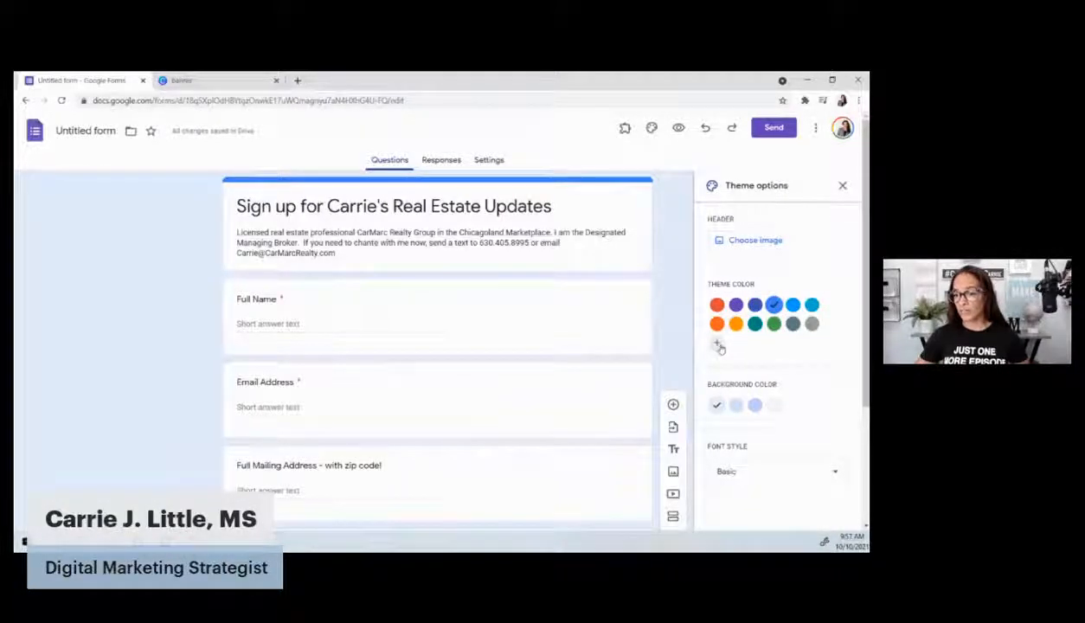
pyautogui.click(756, 241)
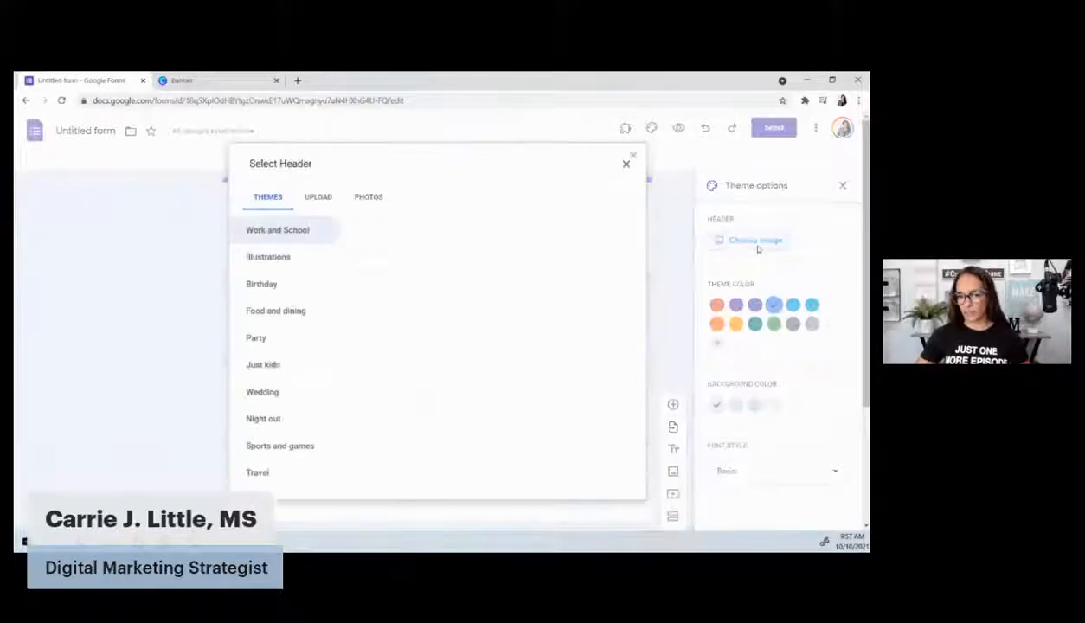
pyautogui.click(319, 197)
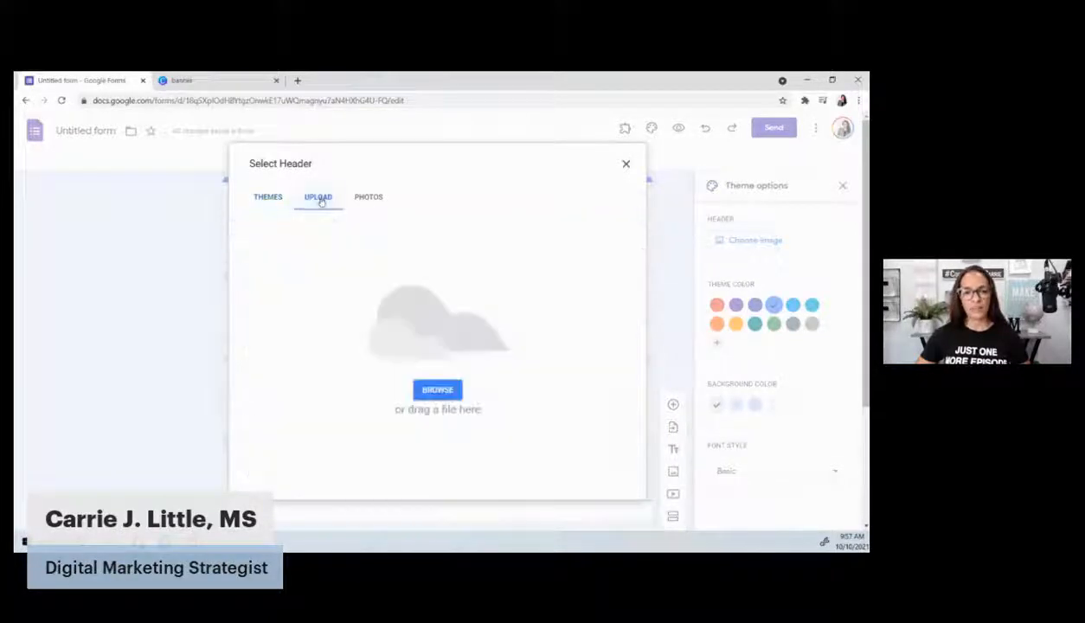
pyautogui.click(437, 391)
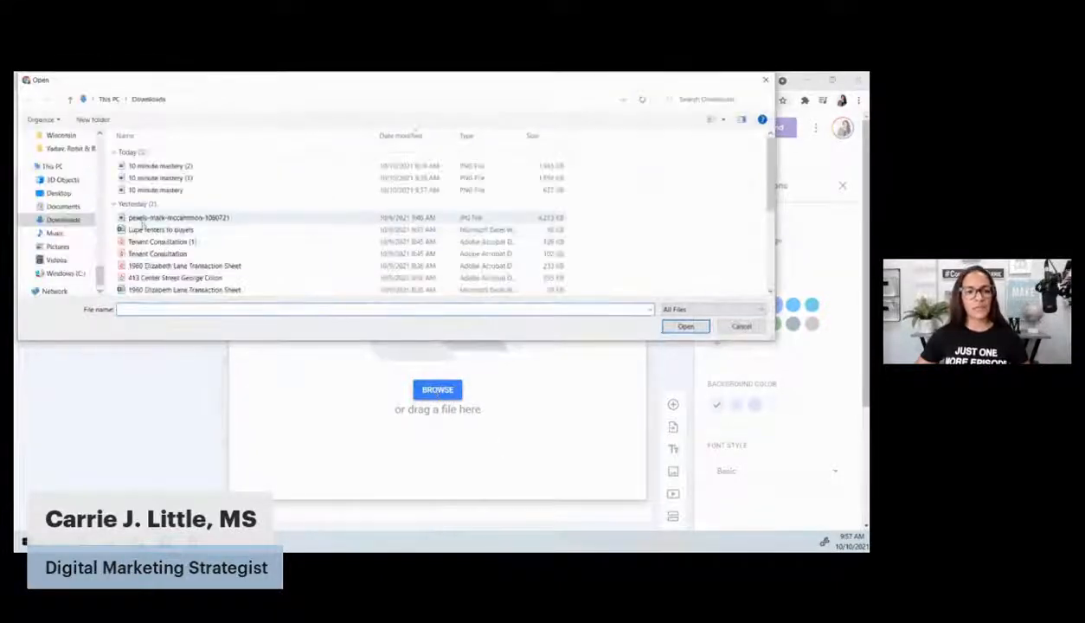
pyautogui.doubleClick(143, 220)
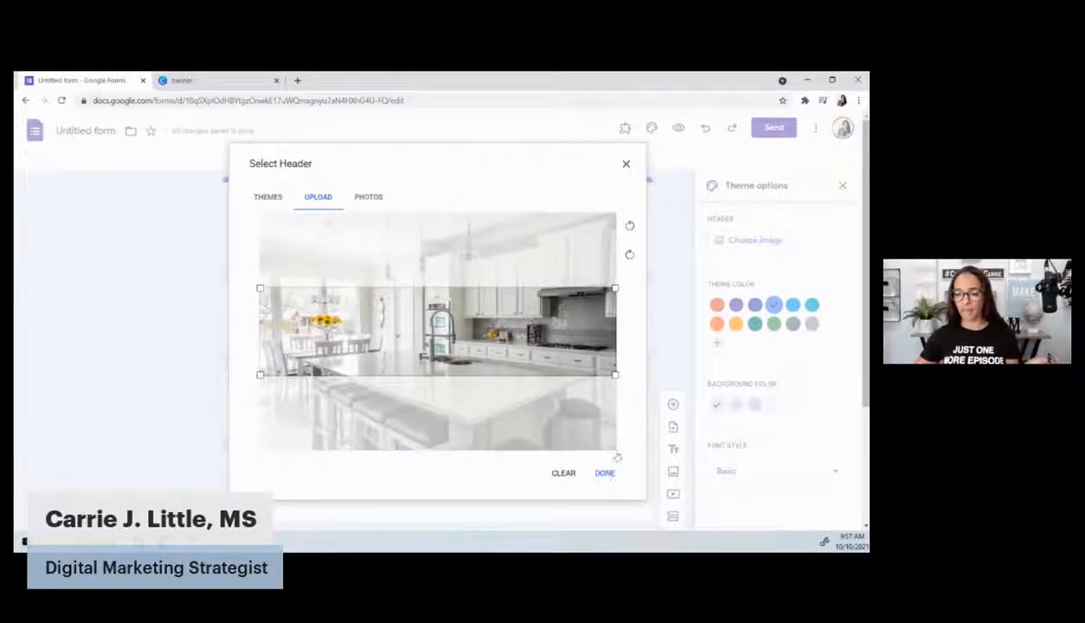
pyautogui.click(605, 472)
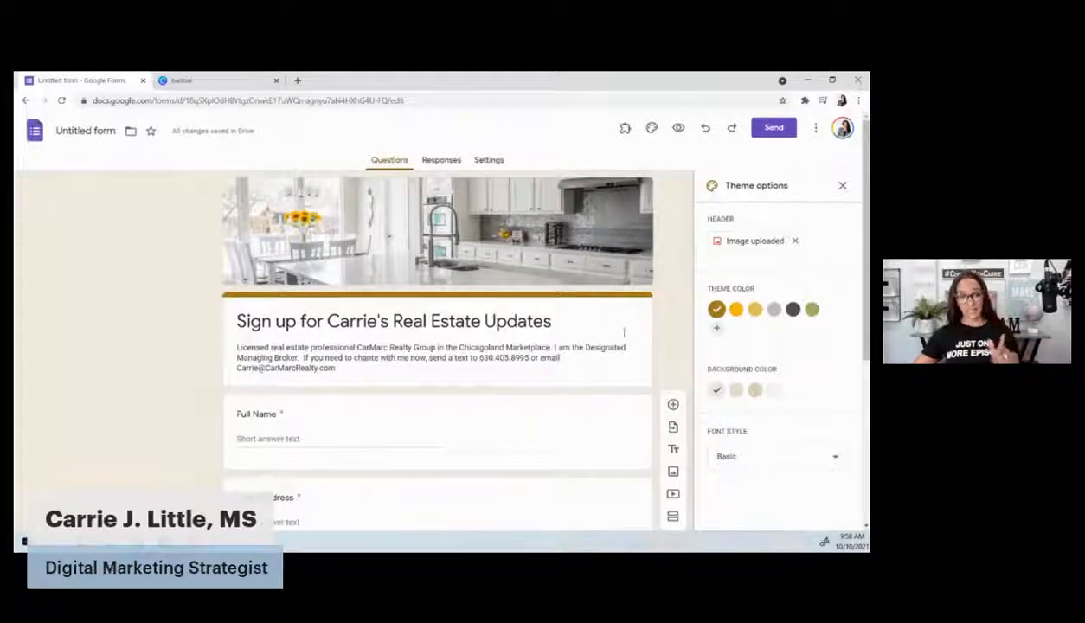
pyautogui.click(208, 86)
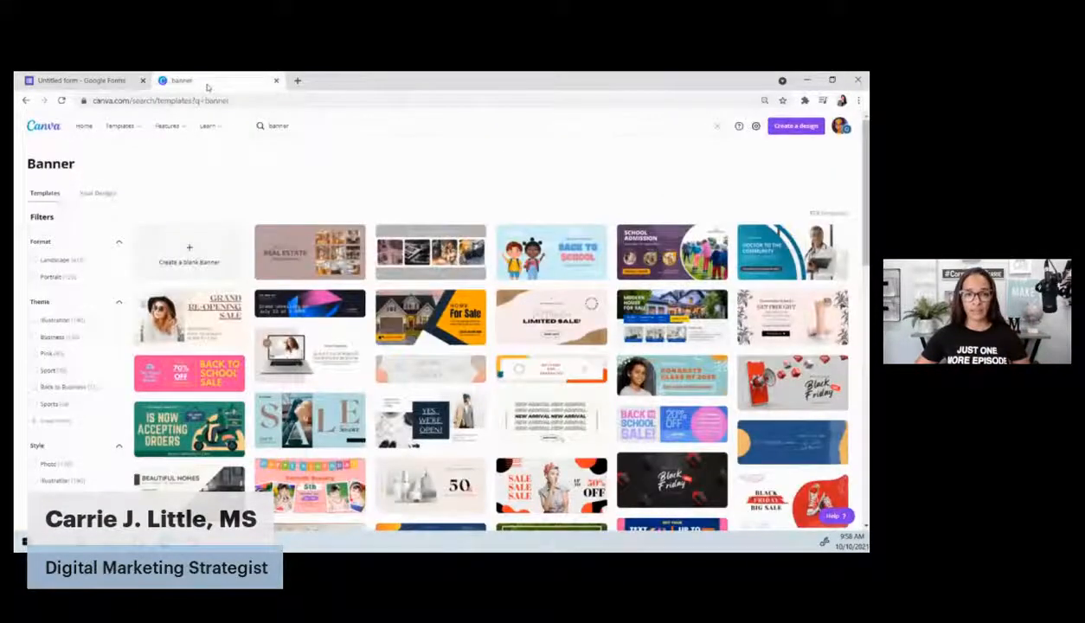
# Open the turquoise healthcare banner, delete its label and heart icon, and retitle it 'SIGN UP FOR MY REAL ESTATE TIPS'
pyautogui.click(280, 126)
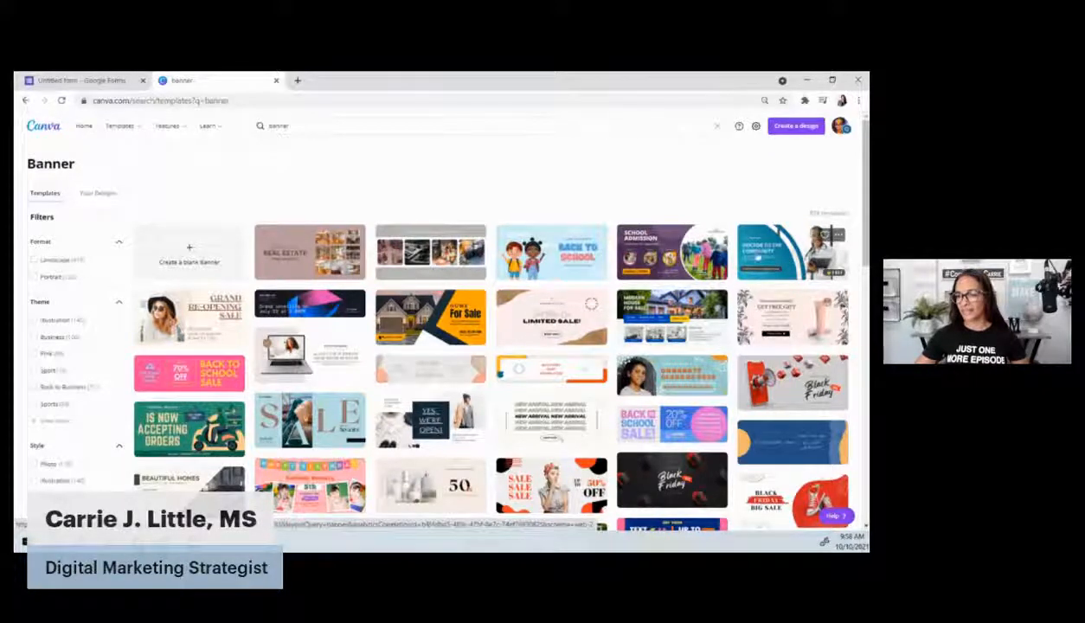
pyautogui.click(769, 264)
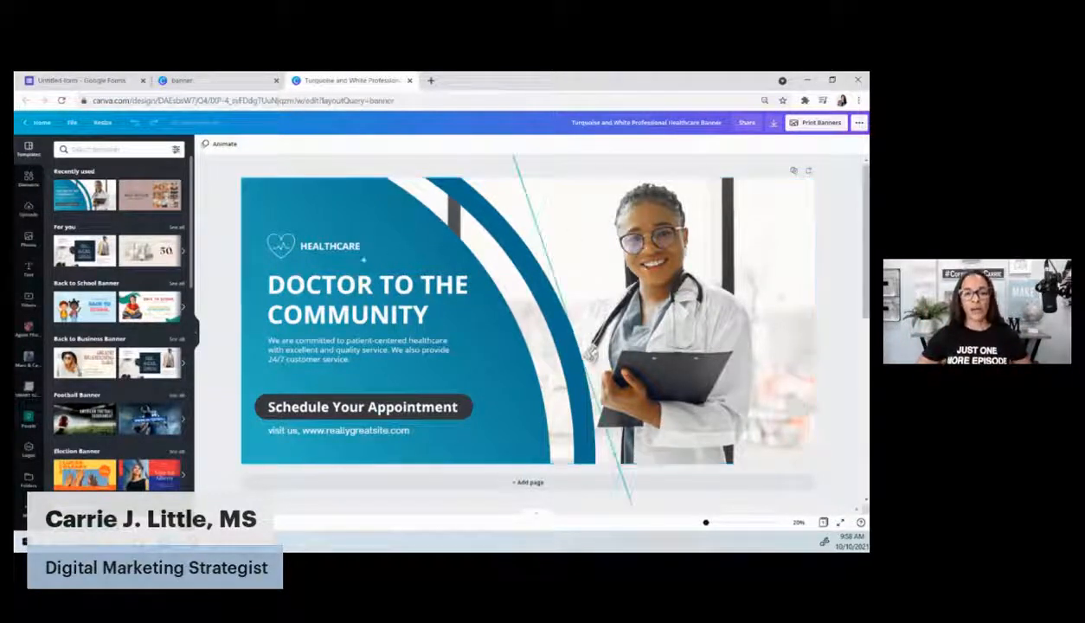
pyautogui.click(292, 246)
pyautogui.press('Delete')
pyautogui.click(292, 245)
pyautogui.press('Delete')
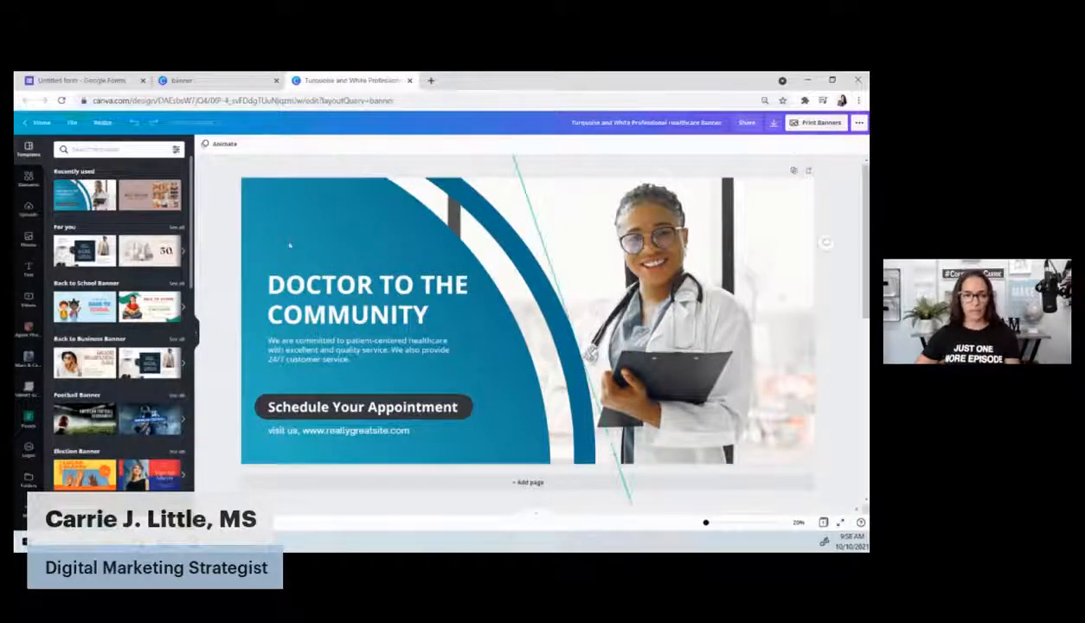
pyautogui.doubleClick(305, 283)
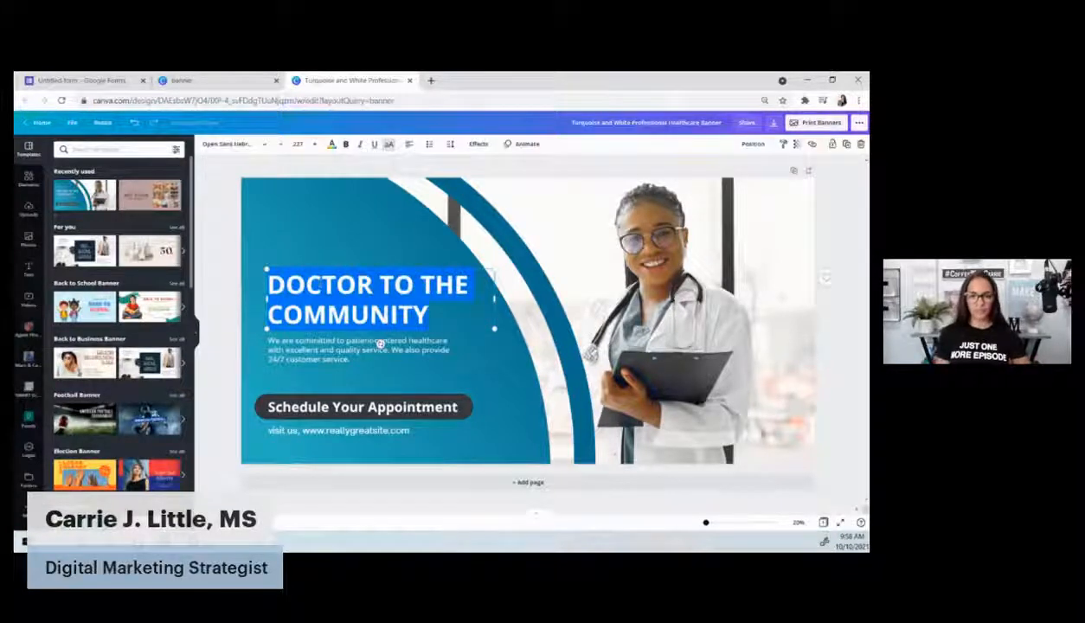
pyautogui.write('SIGN')
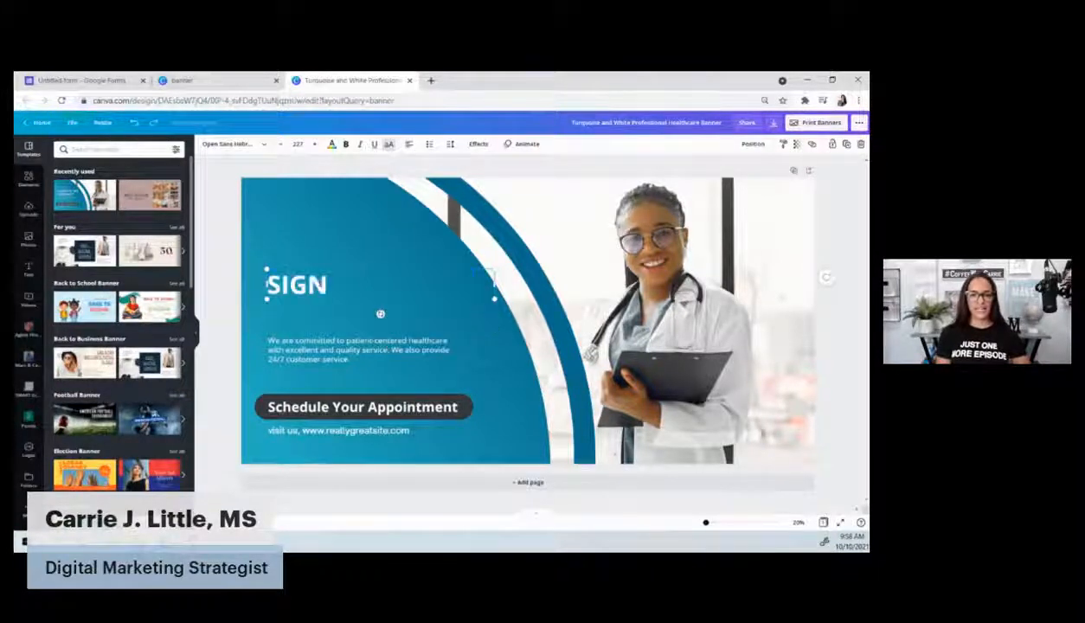
pyautogui.write(' UP FOR MY')
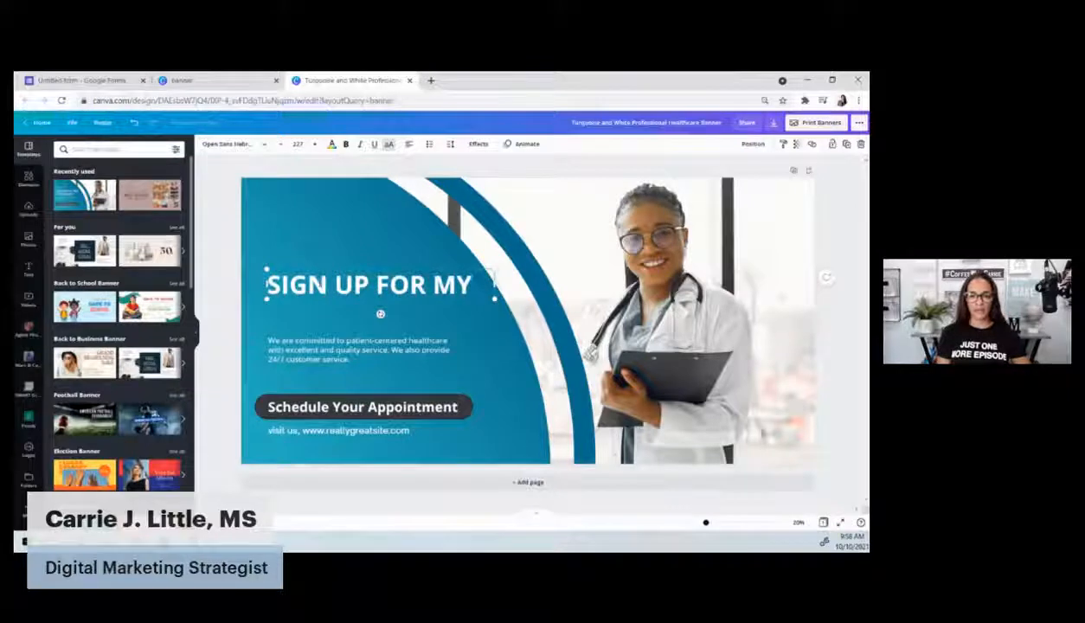
pyautogui.write(' REAL ESTATE TIPS')
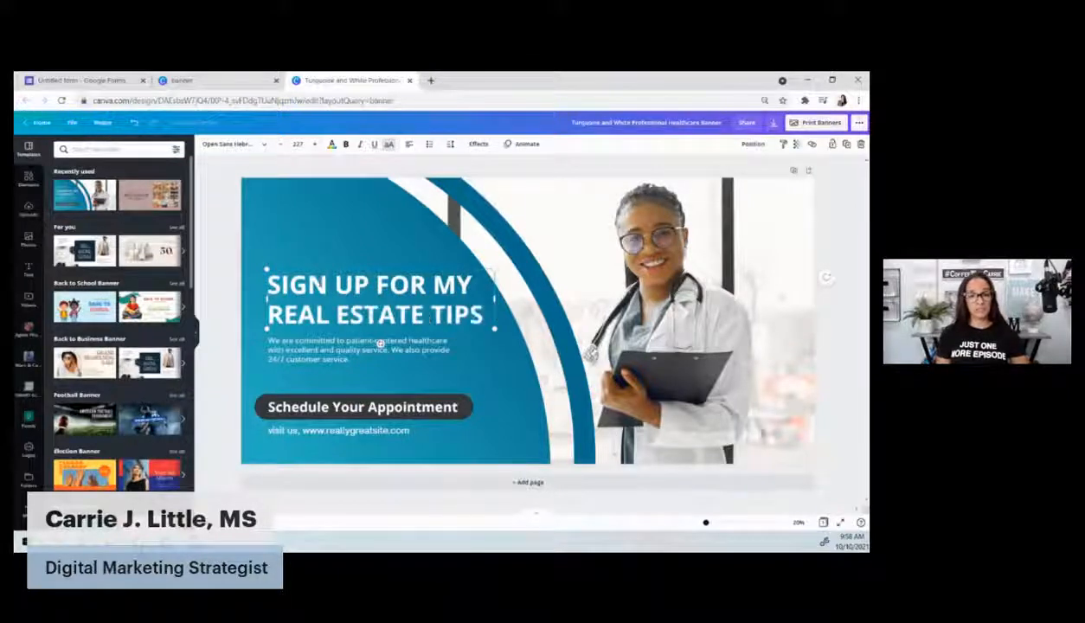
pyautogui.click(279, 205)
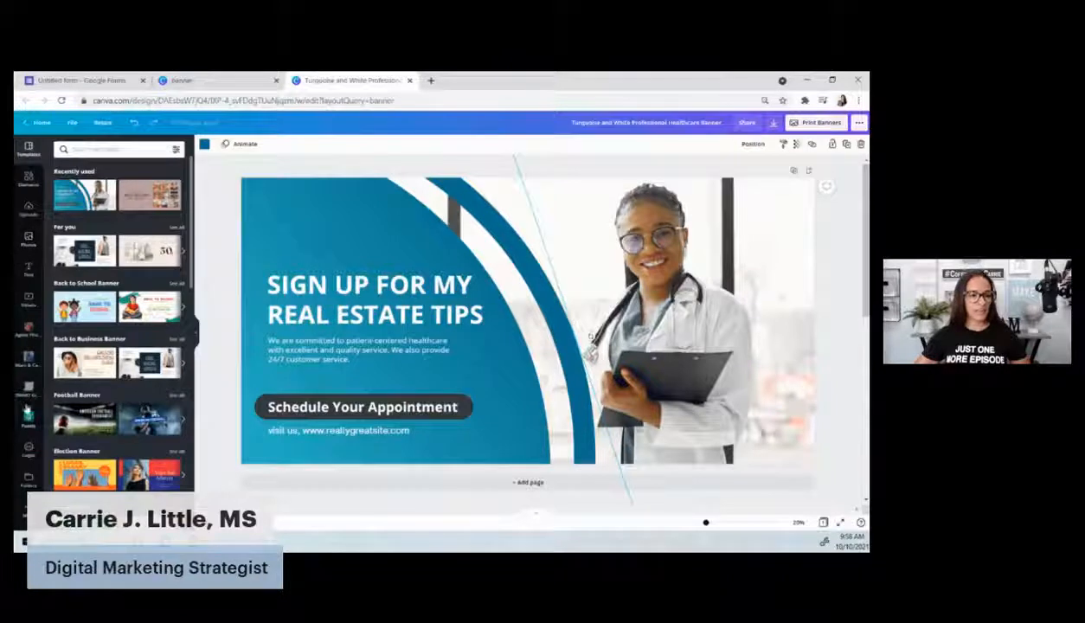
# Colour the selected element with a brand-group blue and return to the Banner search results
pyautogui.click(204, 145)
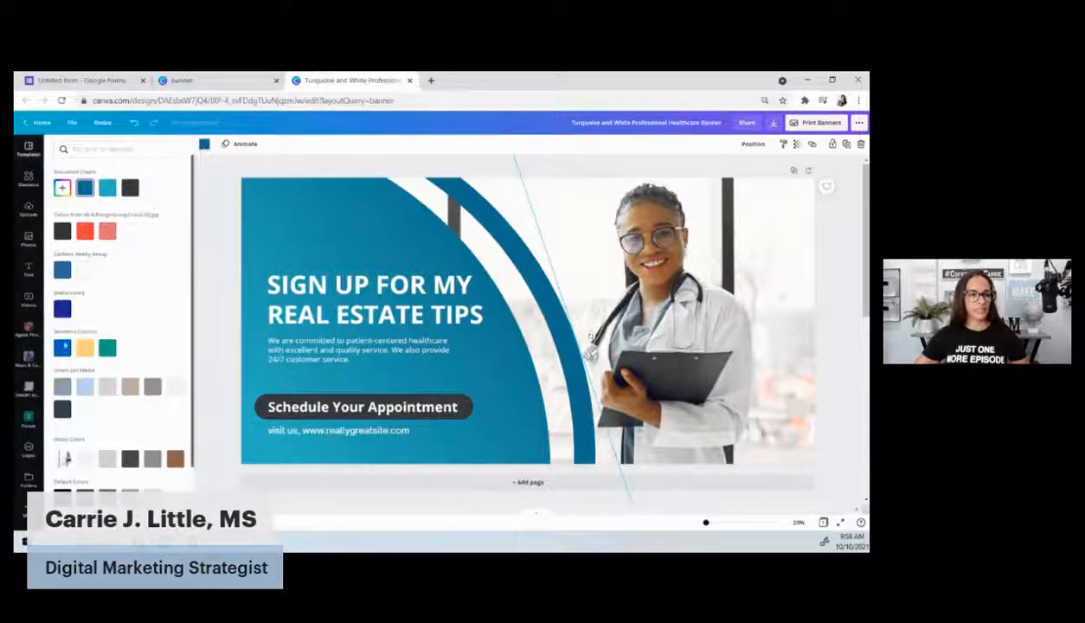
pyautogui.click(59, 270)
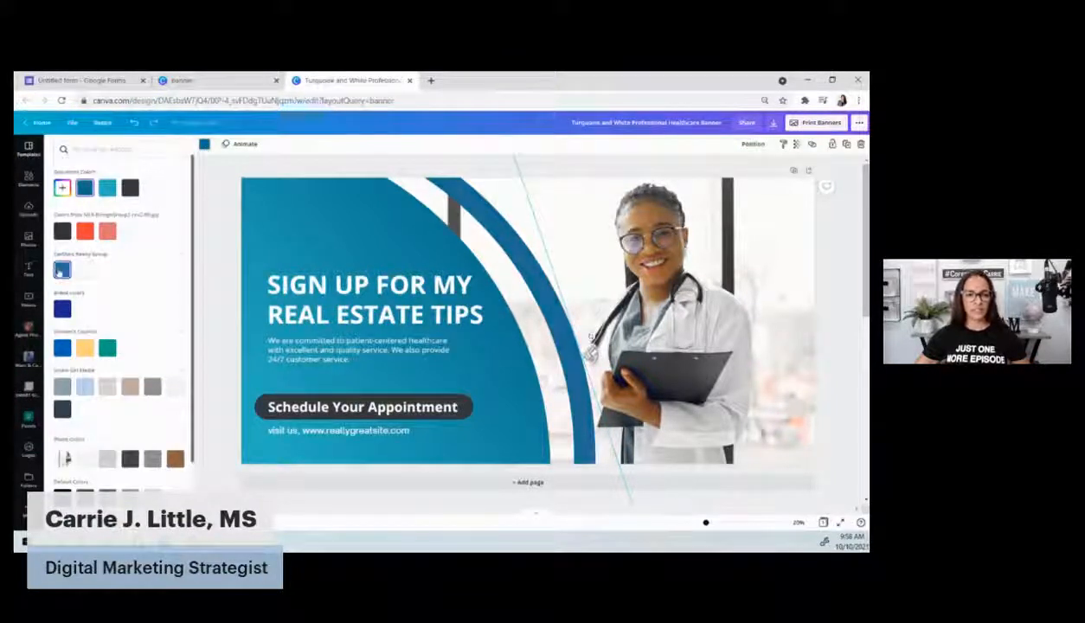
pyautogui.click(222, 252)
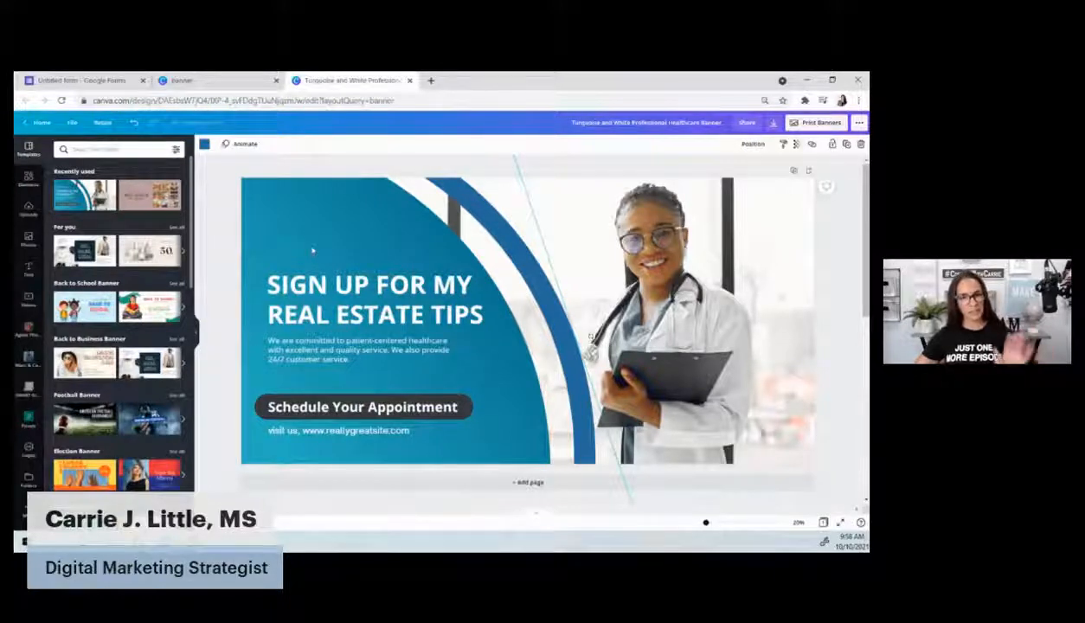
pyautogui.click(210, 81)
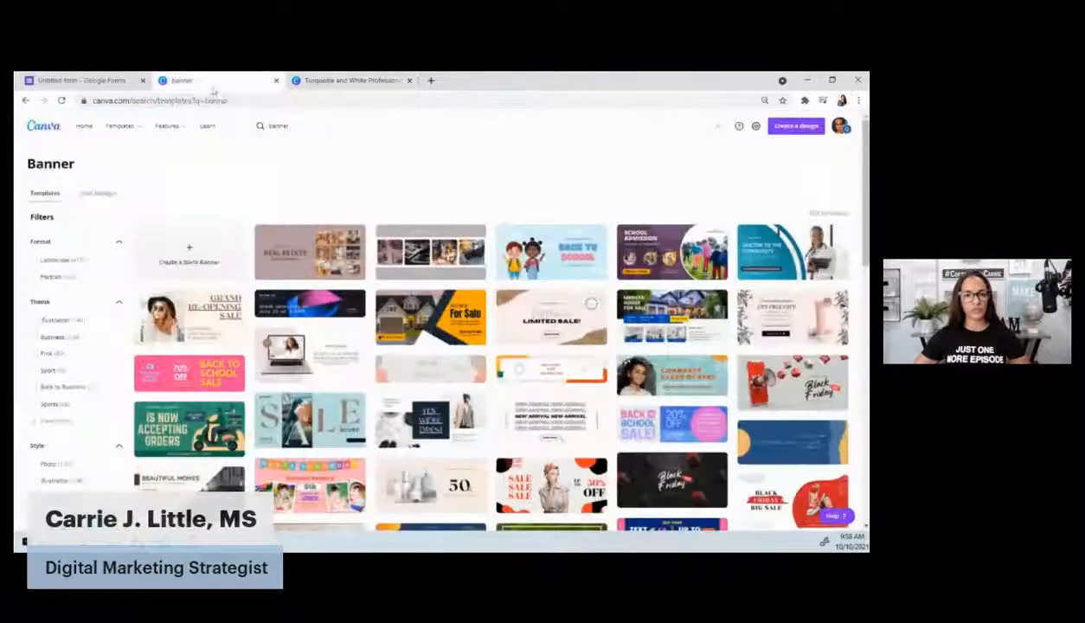
# Open the Pastel Brown Real Estate banner, delete two photo rows, and make the background white
pyautogui.click(299, 265)
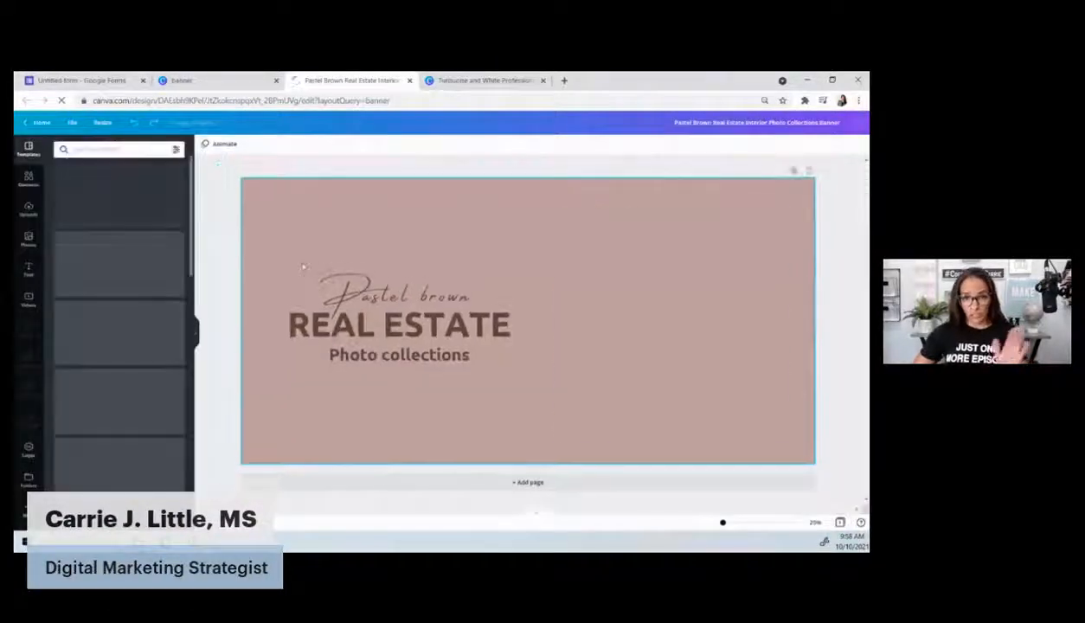
pyautogui.moveTo(851, 243); pyautogui.dragTo(544, 227)
pyautogui.press('Delete')
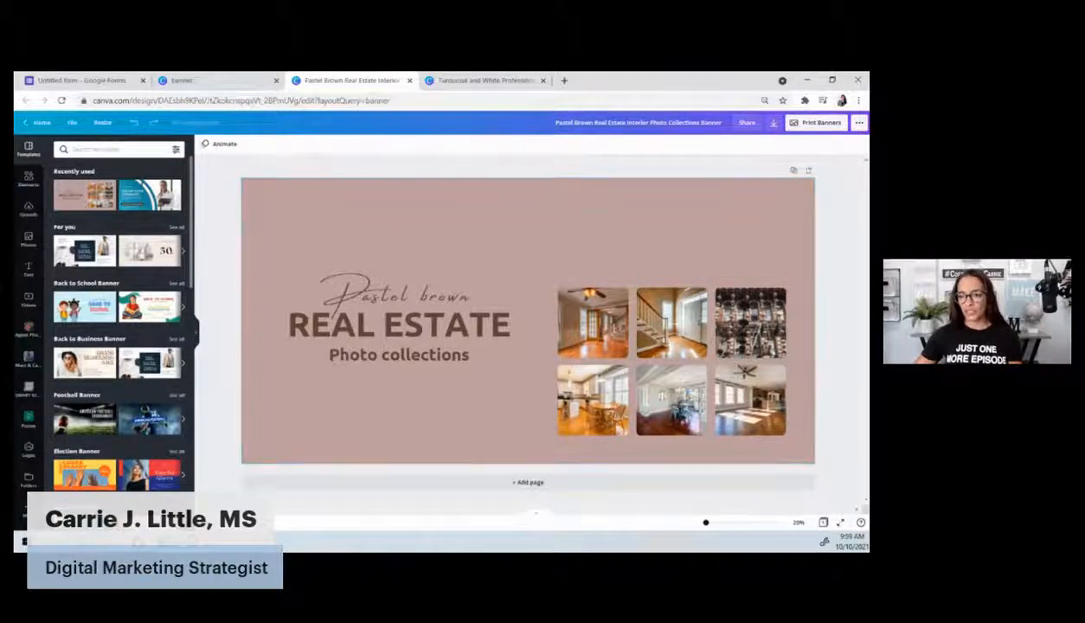
pyautogui.moveTo(854, 409); pyautogui.dragTo(543, 394)
pyautogui.press('Delete')
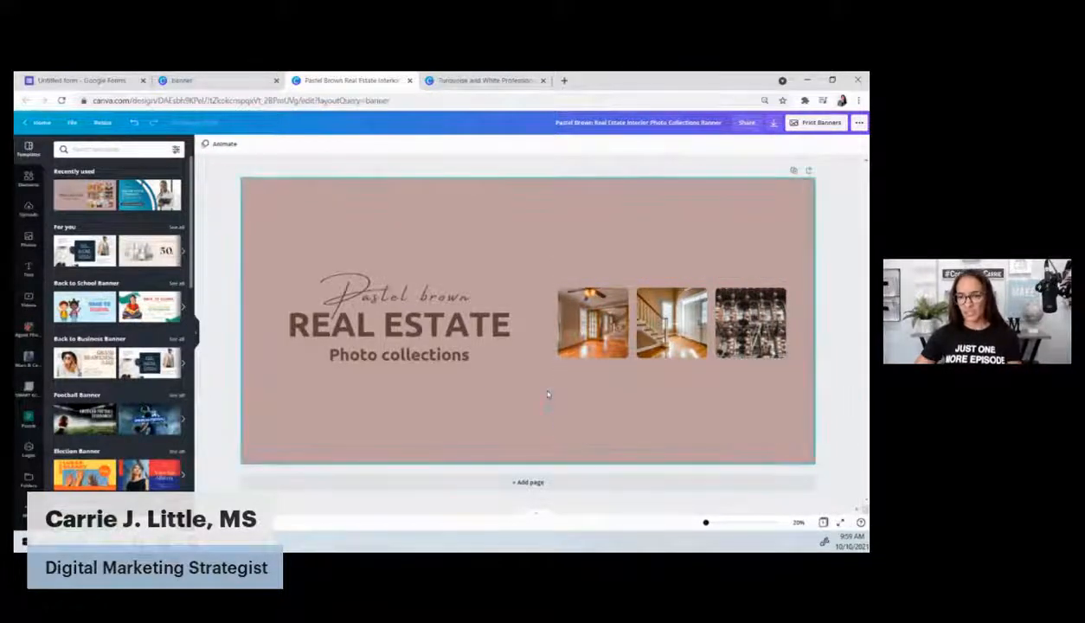
pyautogui.click(366, 214)
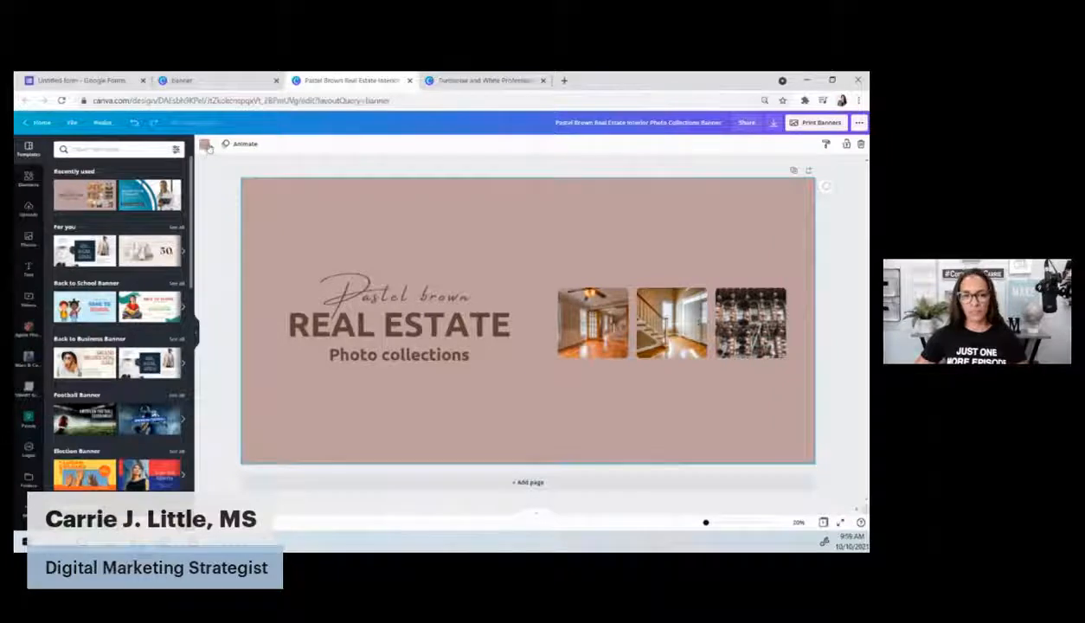
pyautogui.click(205, 145)
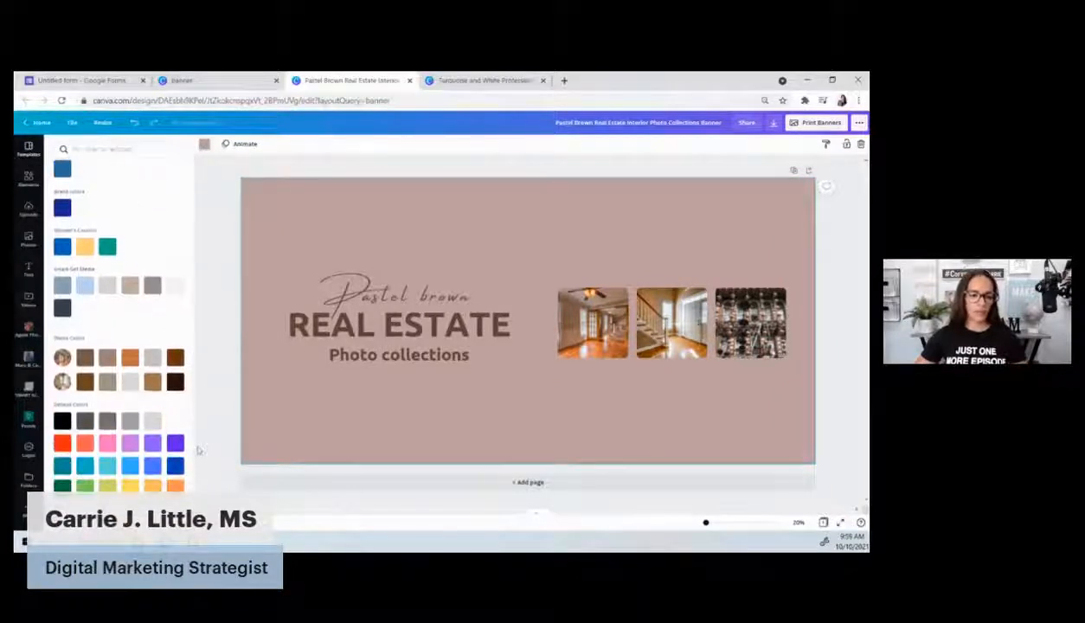
pyautogui.scroll(-1, 175, 441)
pyautogui.click(174, 423)
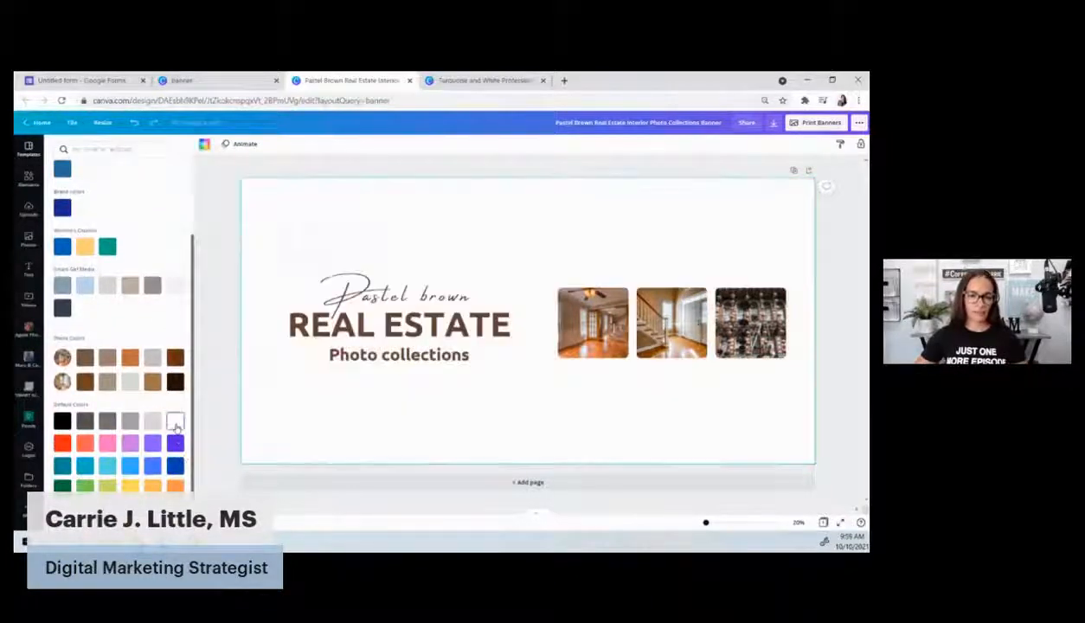
# Recolour the REAL ESTATE heading blue using the text colour choices
pyautogui.click(412, 299)
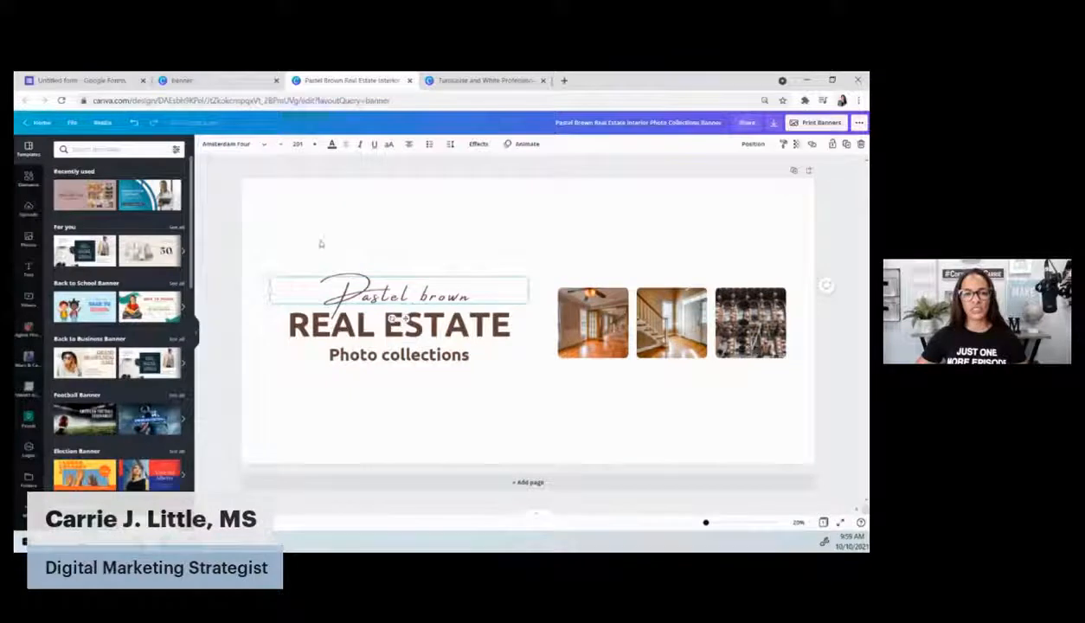
pyautogui.click(331, 144)
pyautogui.click(398, 354)
pyautogui.click(398, 326)
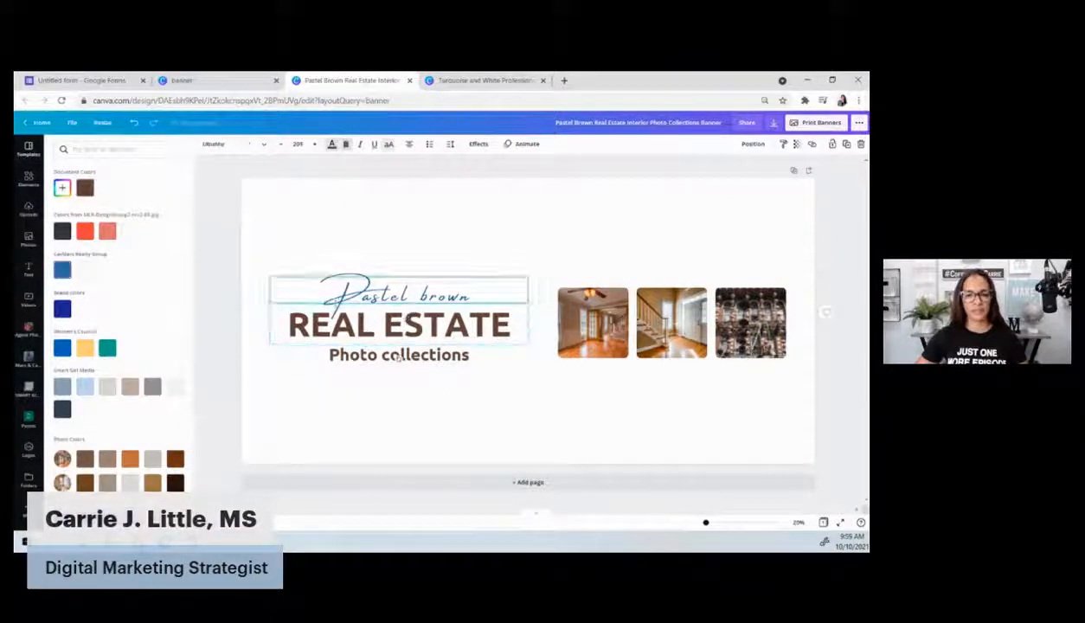
pyautogui.click(331, 144)
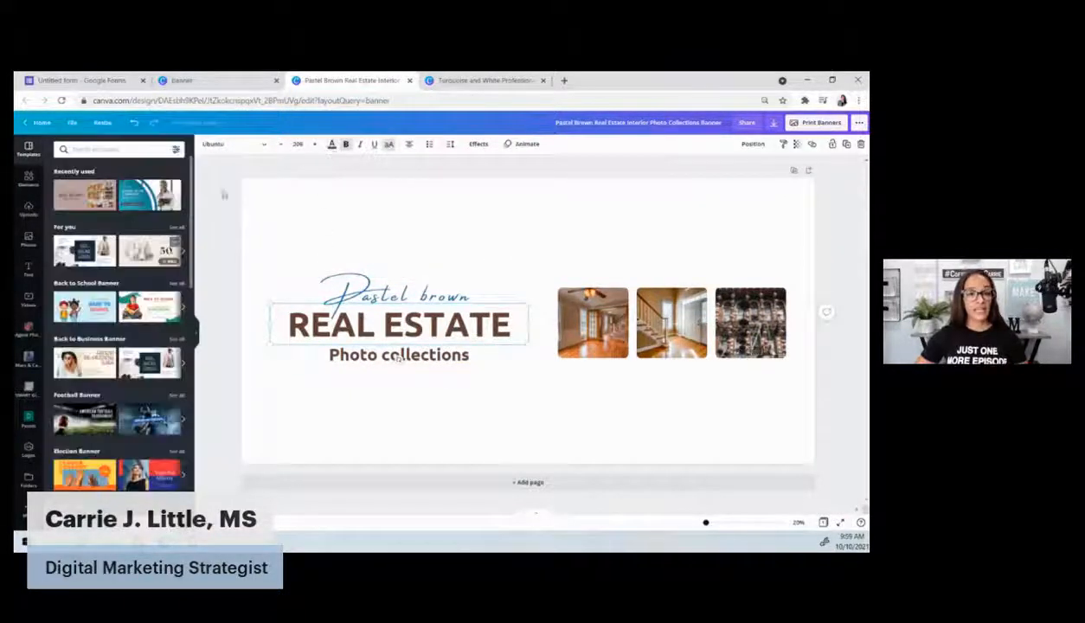
pyautogui.click(331, 144)
pyautogui.click(62, 270)
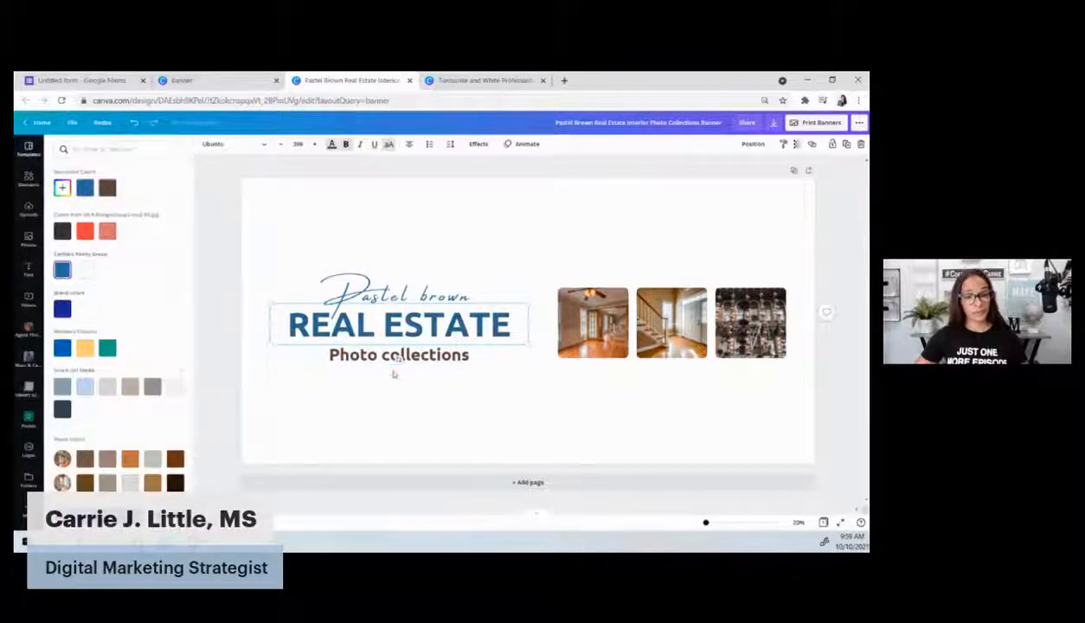
pyautogui.click(394, 357)
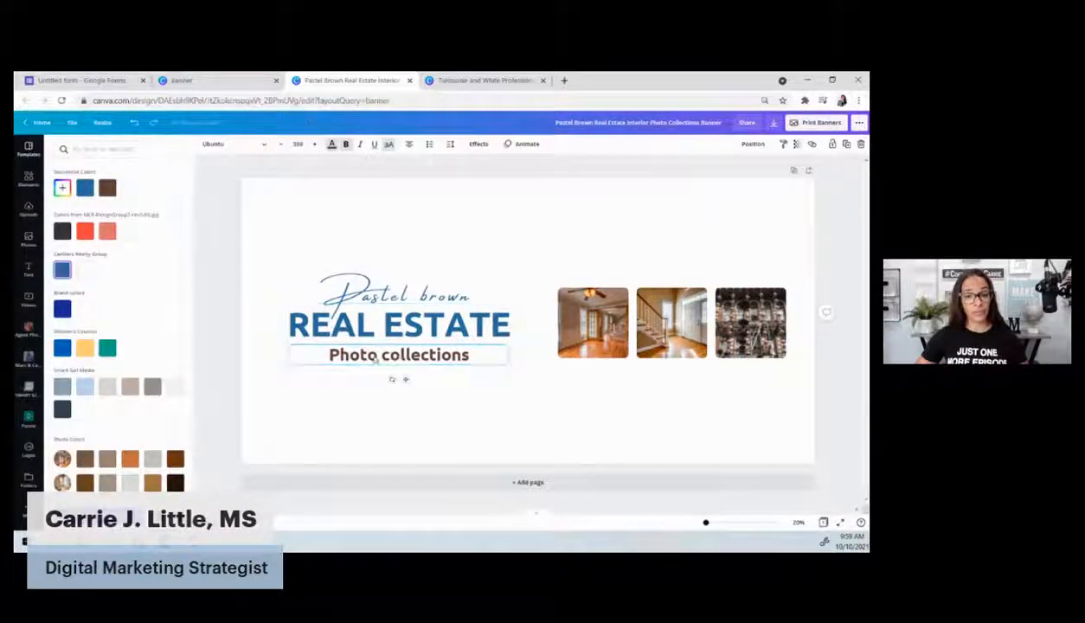
pyautogui.click(332, 146)
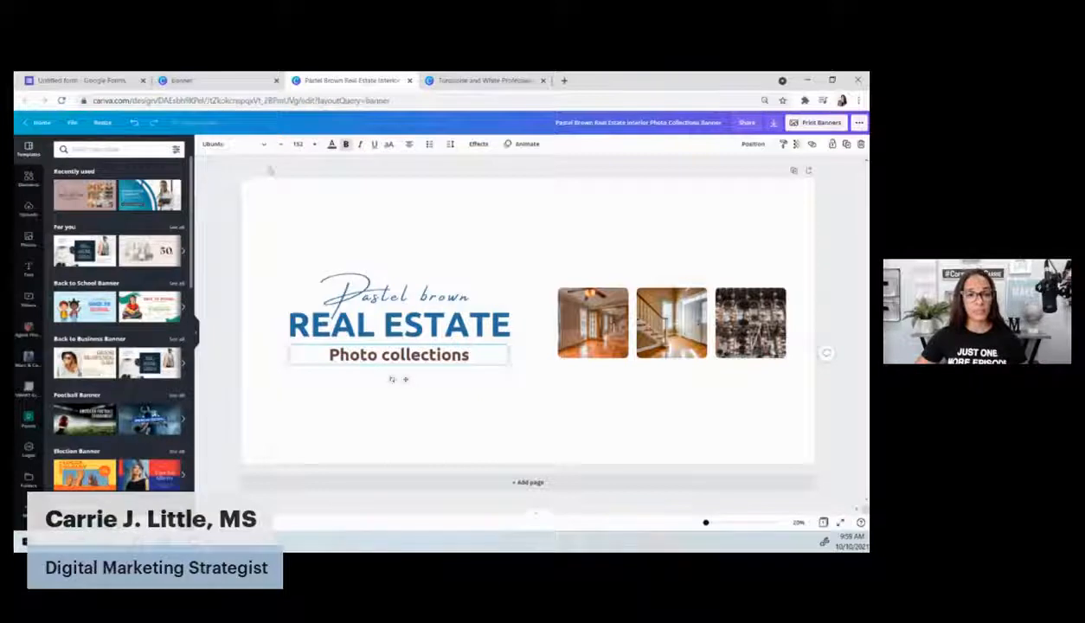
pyautogui.click(331, 144)
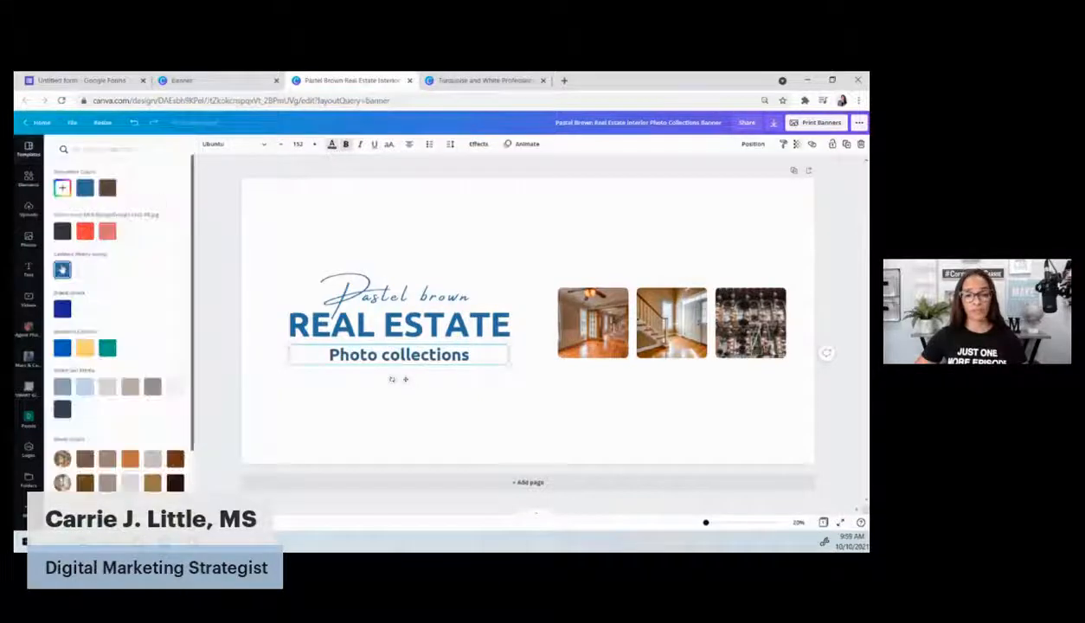
pyautogui.click(373, 305)
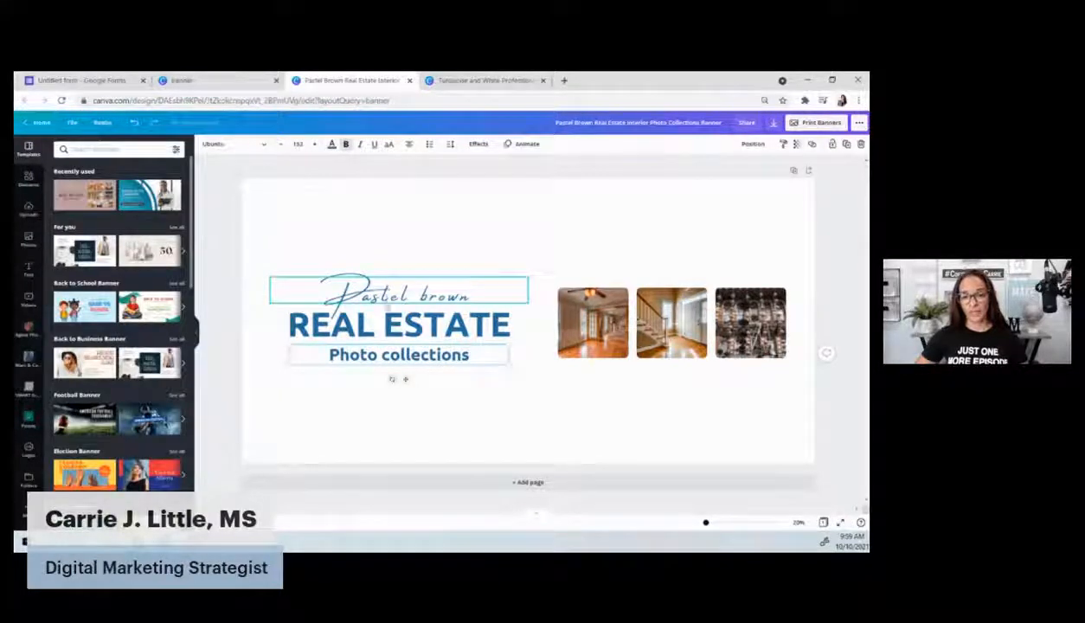
# Replace 'Pastel brown' with the agent's name, and delete the Photo collections and REAL ESTATE text
pyautogui.doubleClick(381, 297)
pyautogui.write('C')
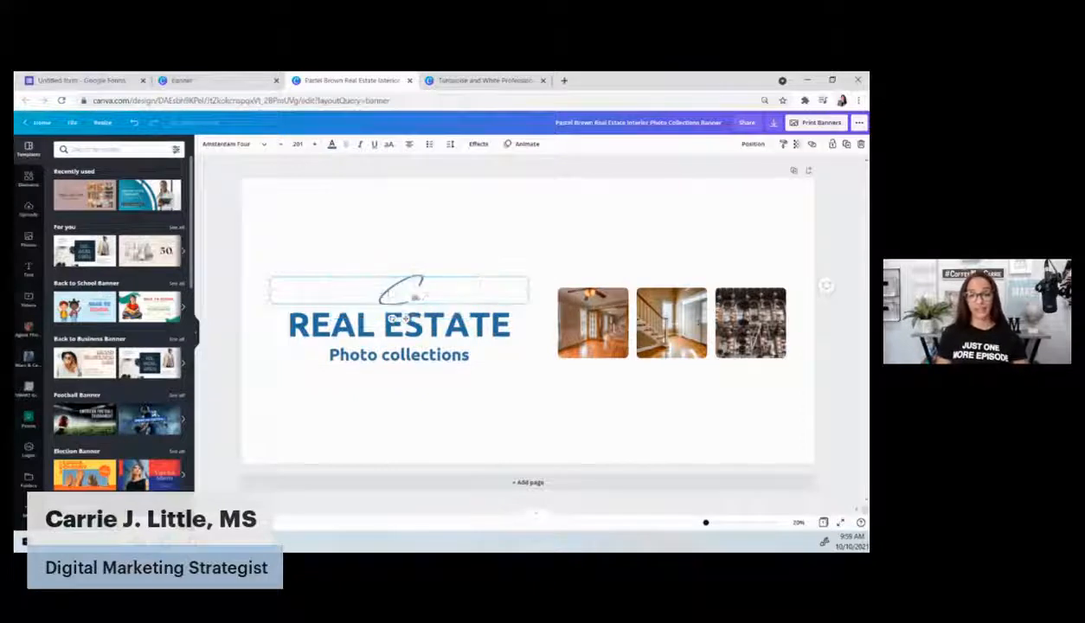
pyautogui.write('arrie J. Littl')
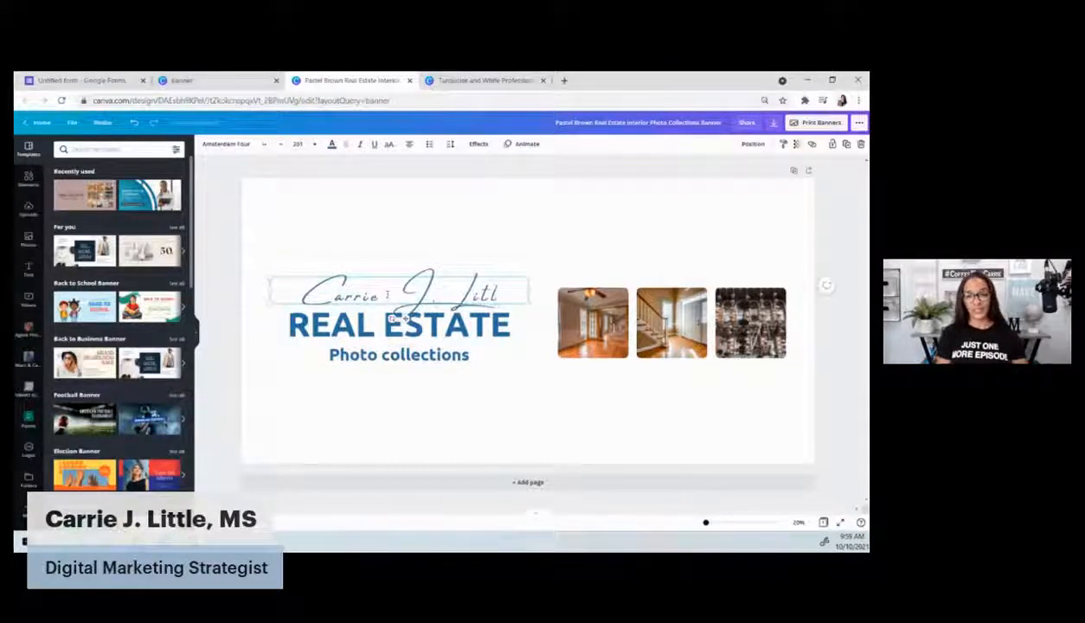
pyautogui.write('e')
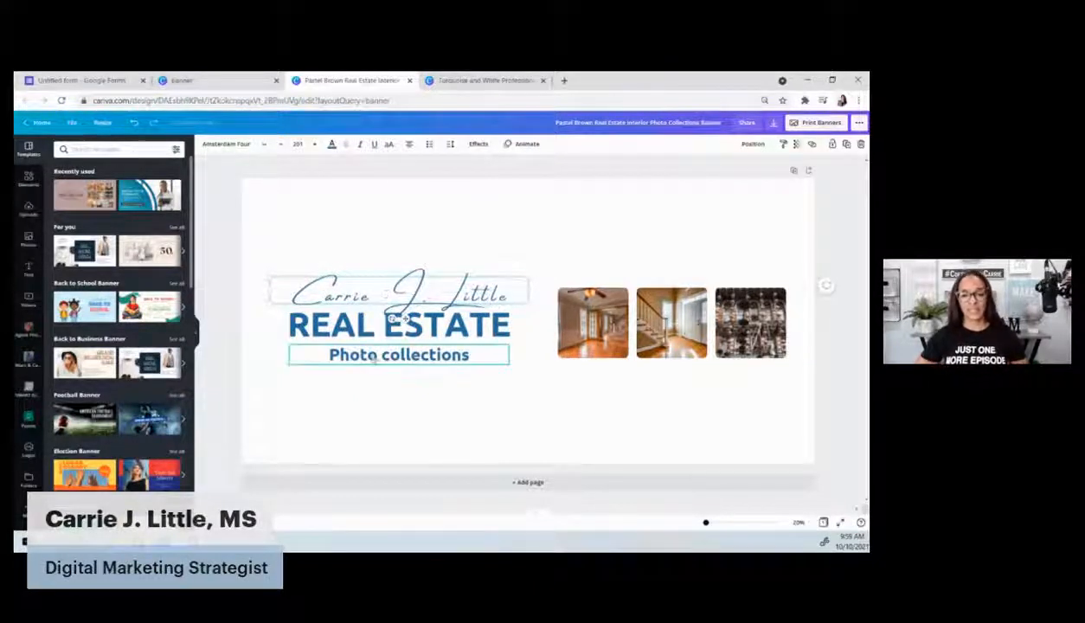
pyautogui.doubleClick(373, 355)
pyautogui.press('BackSpace')
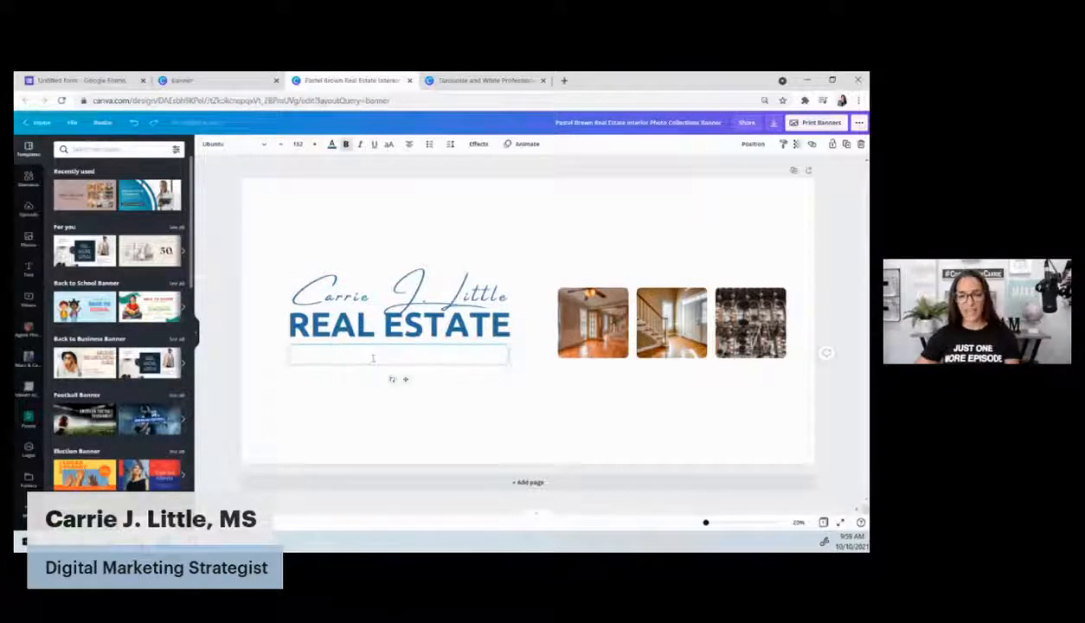
pyautogui.click(336, 418)
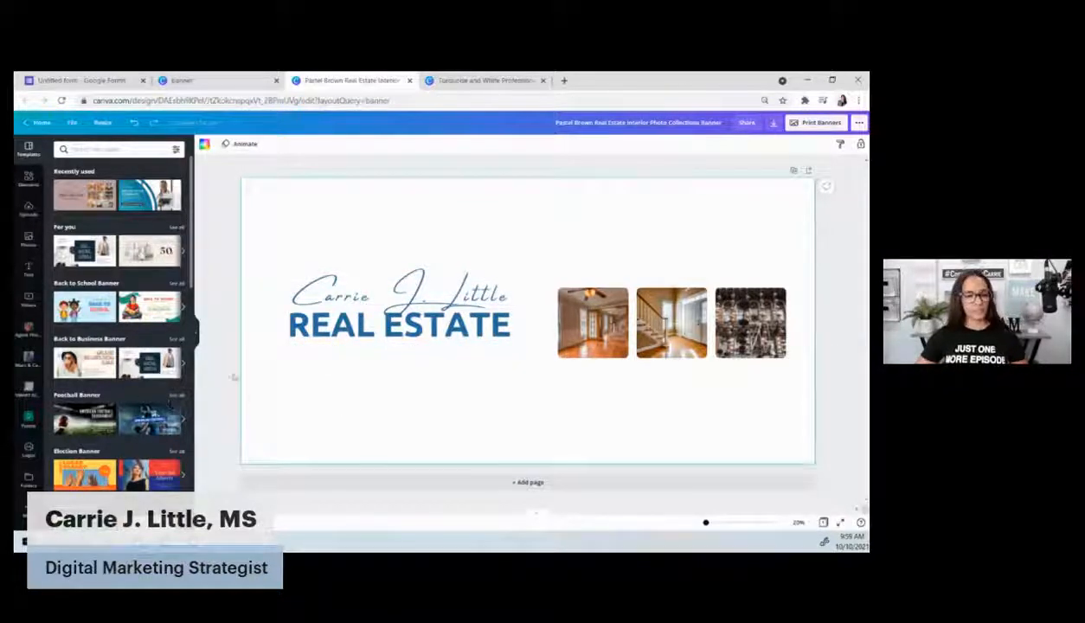
pyautogui.click(398, 359)
pyautogui.click(397, 359)
pyautogui.press('BackSpace')
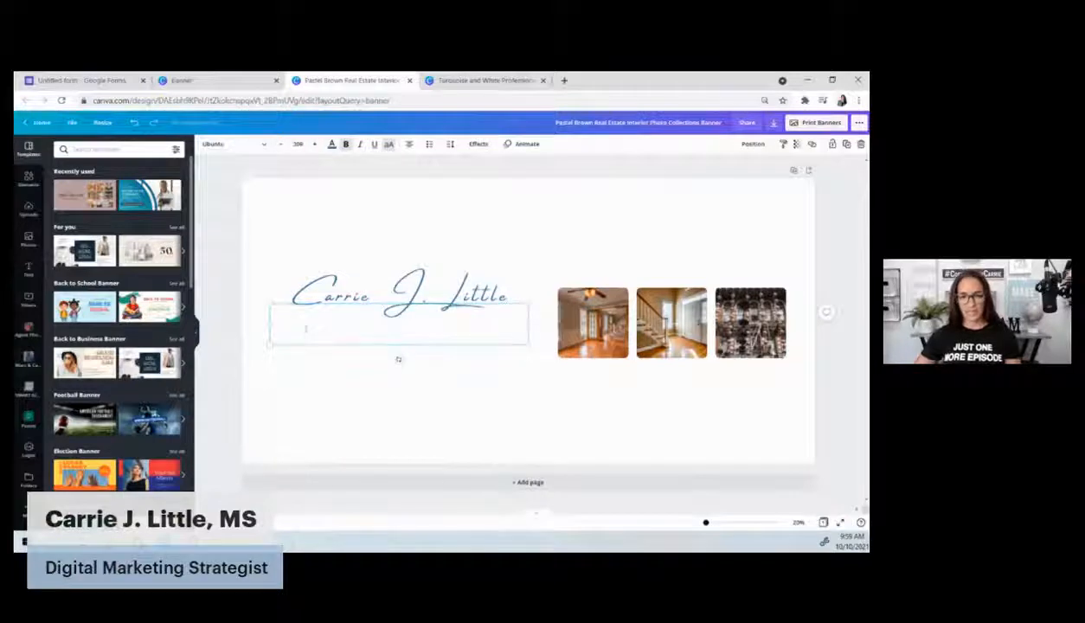
pyautogui.click(315, 392)
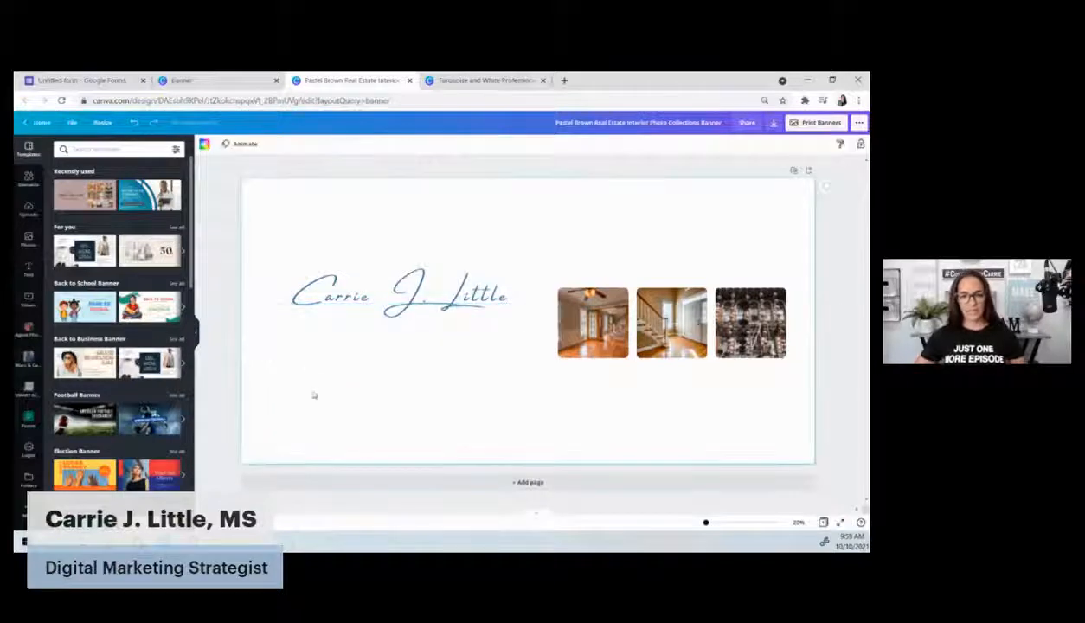
# Add the CarMarc Realty logo from the uploaded logos, shrunk and placed under the name
pyautogui.click(28, 449)
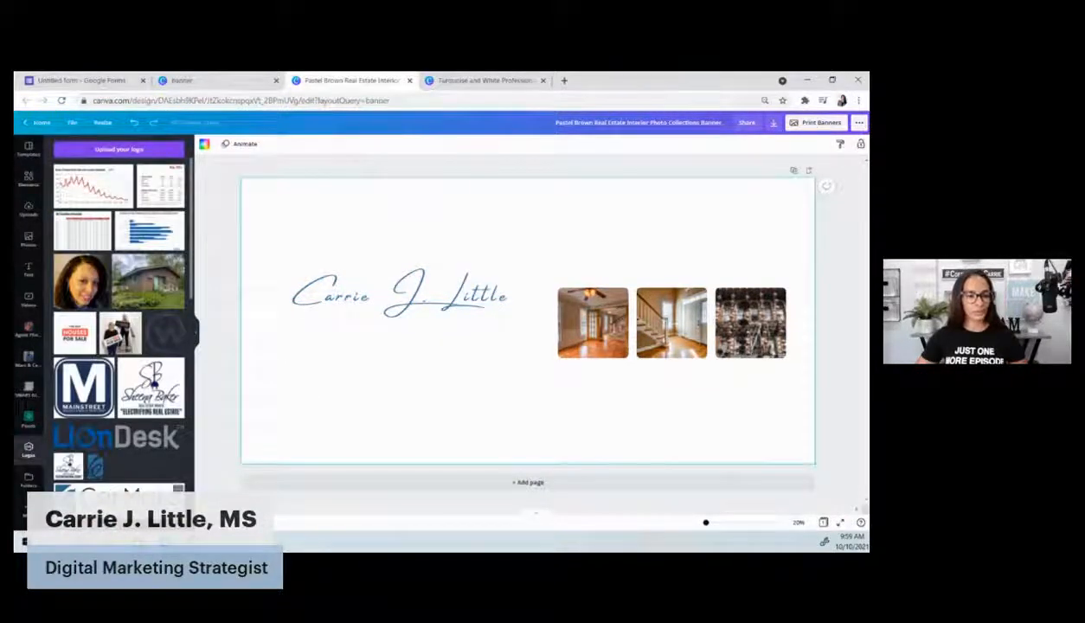
pyautogui.click(117, 493)
pyautogui.moveTo(370, 279)
pyautogui.mouseDown()
pyautogui.moveTo(527, 321)
pyautogui.moveTo(369, 321)
pyautogui.moveTo(354, 335)
pyautogui.mouseUp()
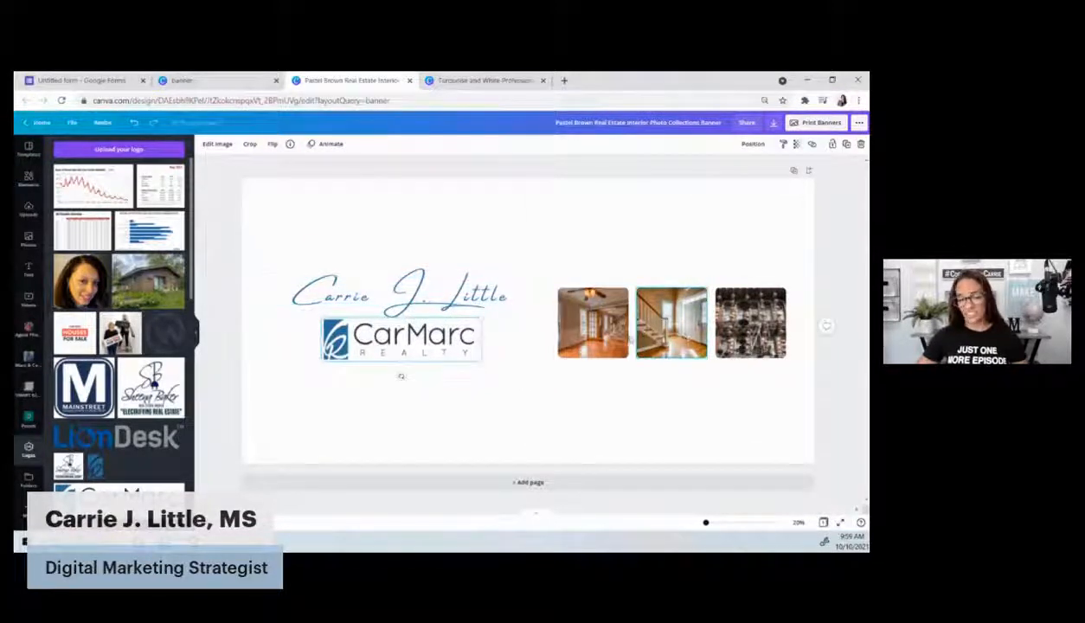
pyautogui.click(28, 418)
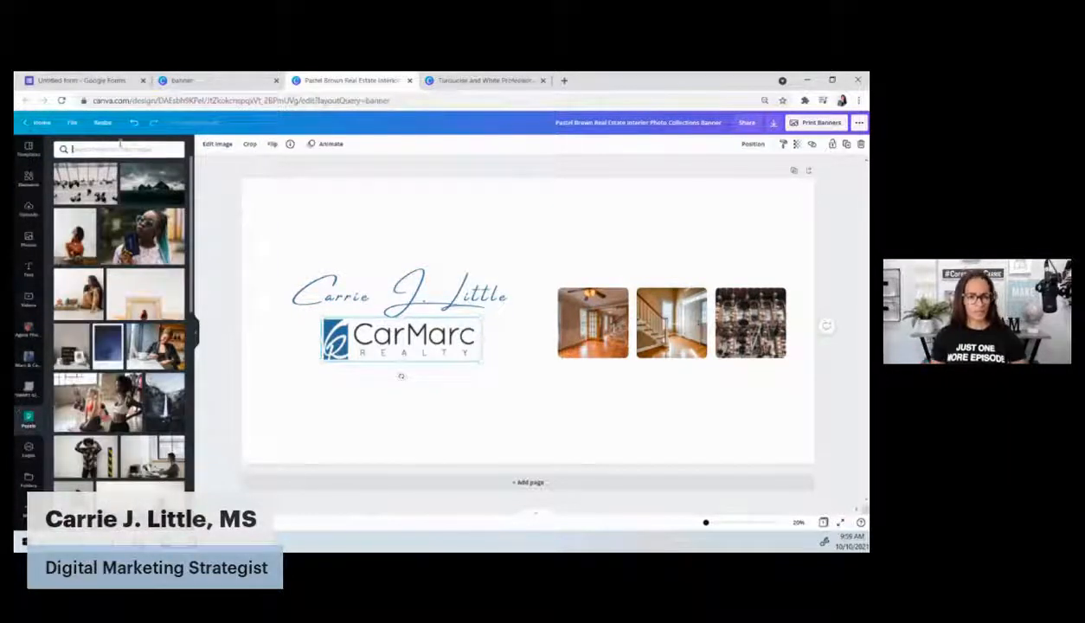
# Search 'kitchen' photos and drop them into the first and third photo frames
pyautogui.write('lasc')
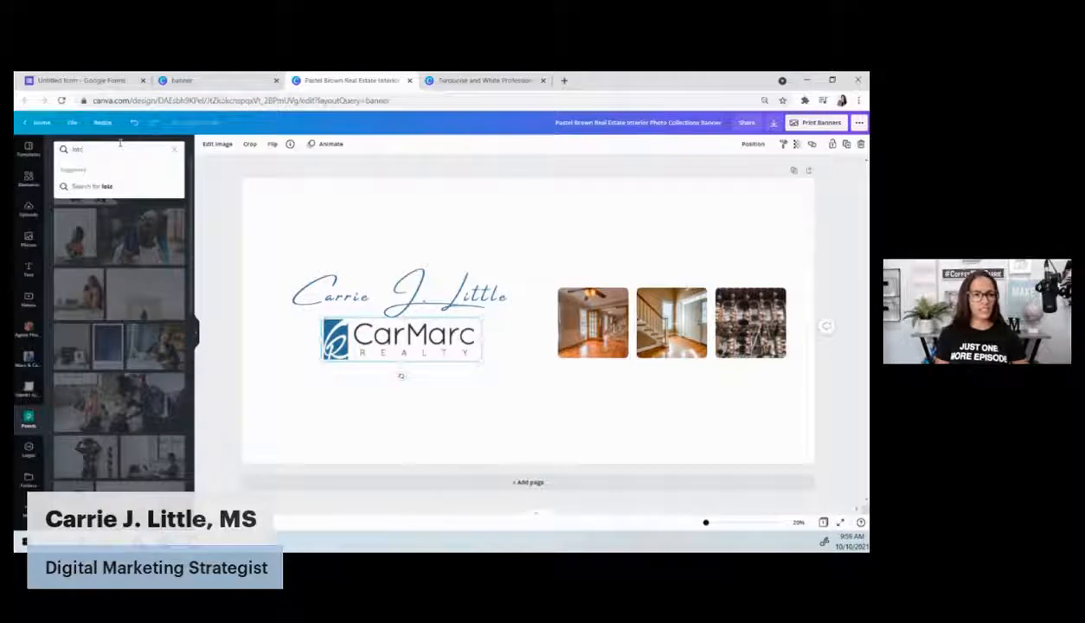
pyautogui.press('BackSpace')
pyautogui.press('BackSpace')
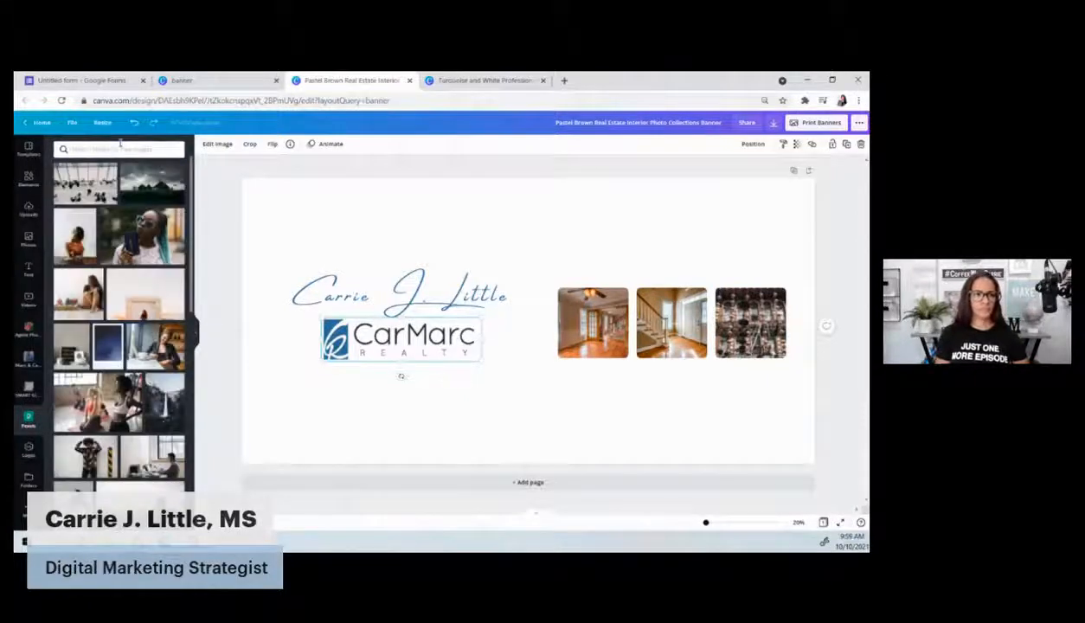
pyautogui.write('kitchen')
pyautogui.press('Return')
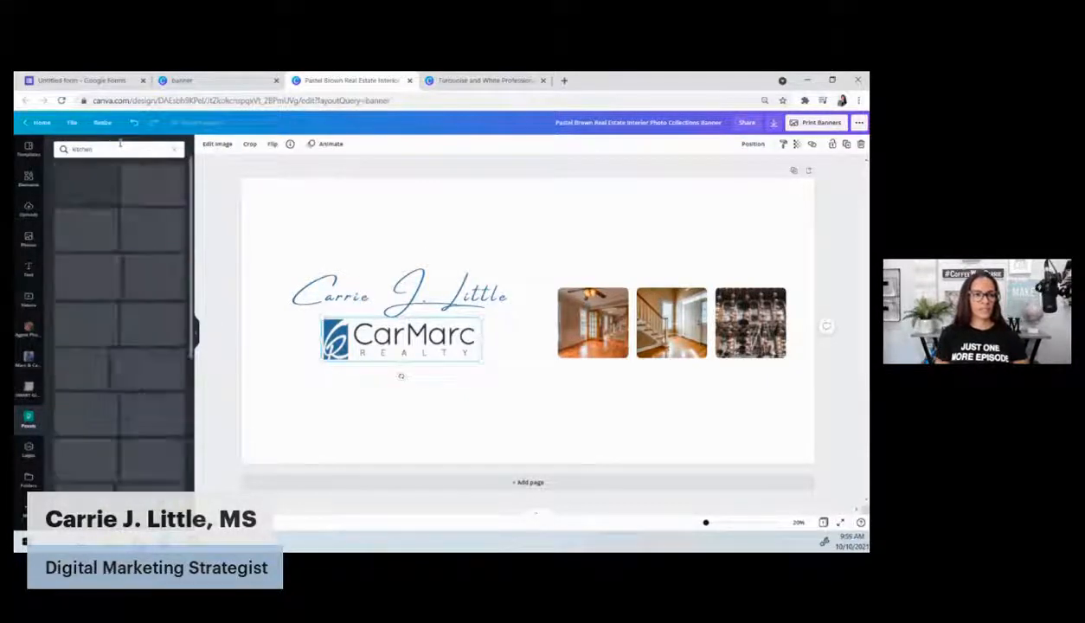
pyautogui.moveTo(131, 236); pyautogui.dragTo(593, 321)
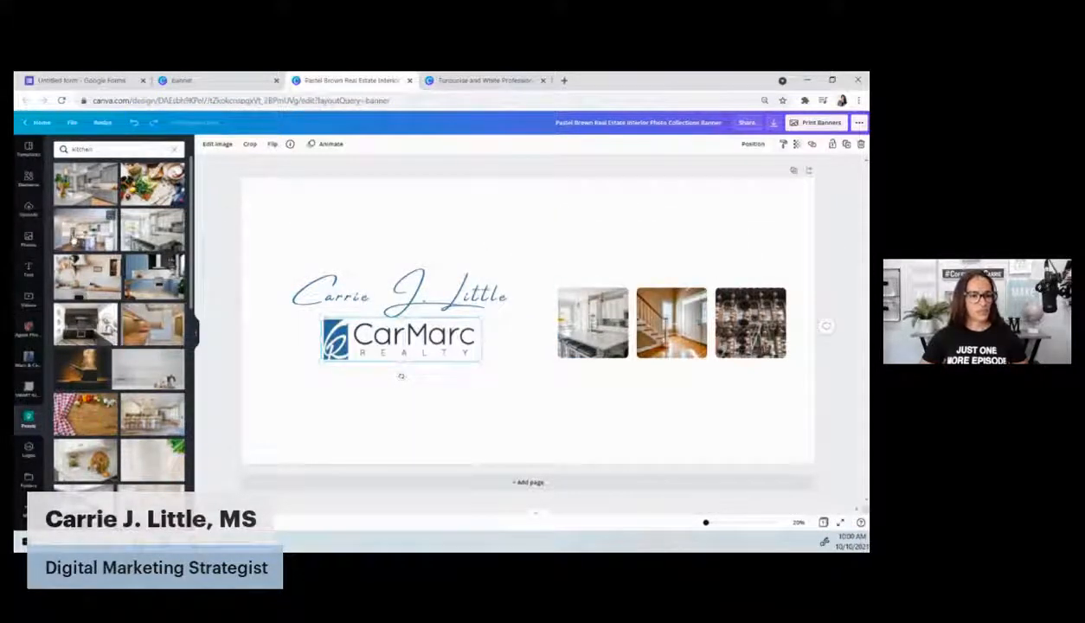
pyautogui.moveTo(108, 168); pyautogui.dragTo(736, 307)
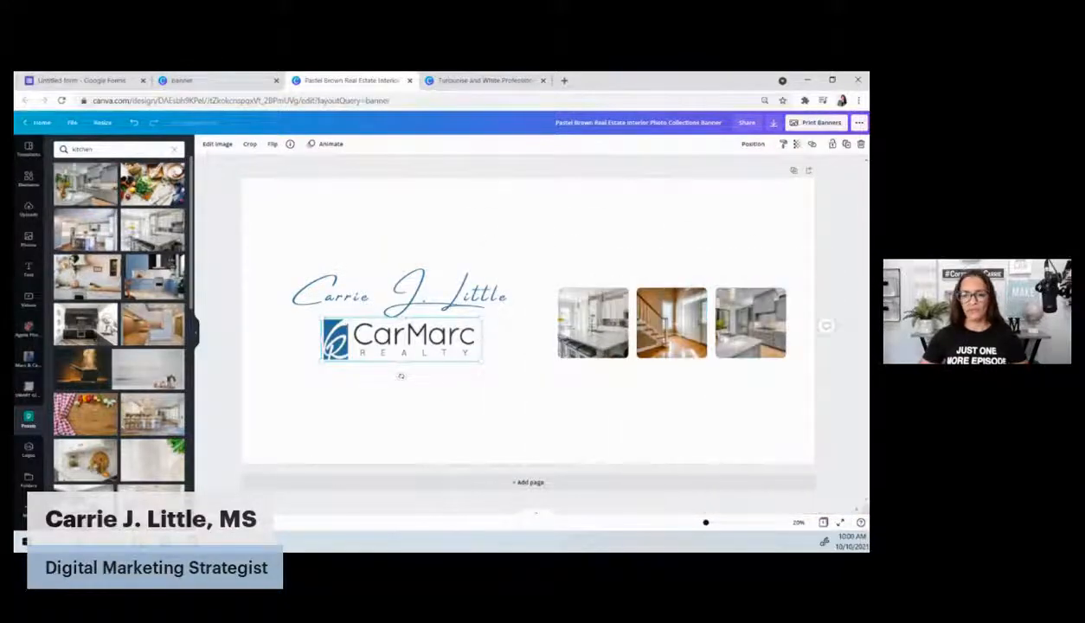
# Search living-room photos and place one in the middle photo frame
pyautogui.click(82, 148)
pyautogui.write('being')
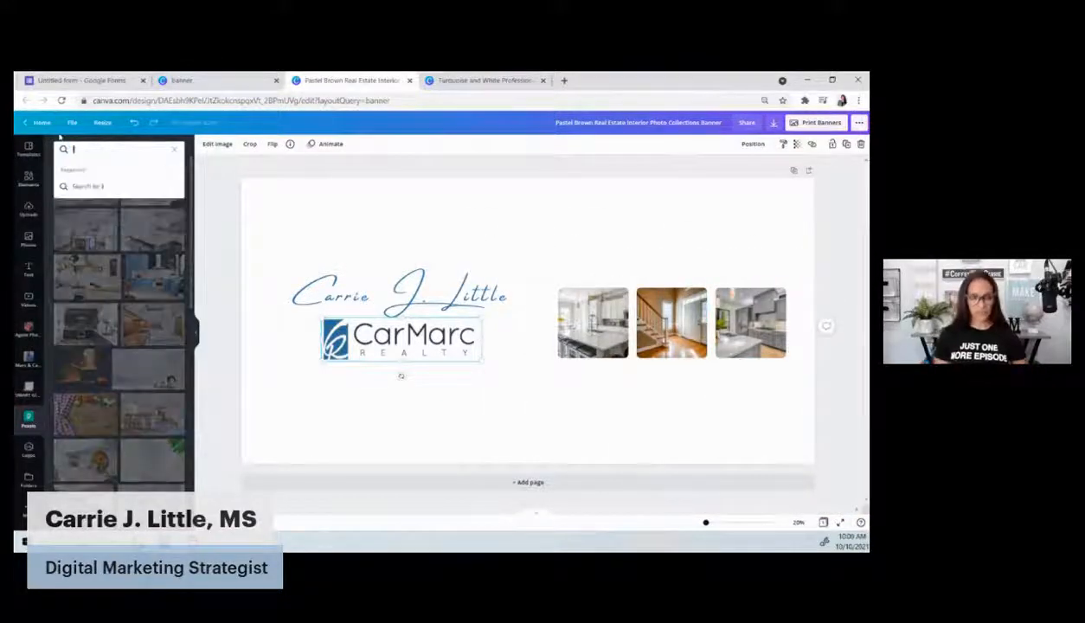
pyautogui.press('Return')
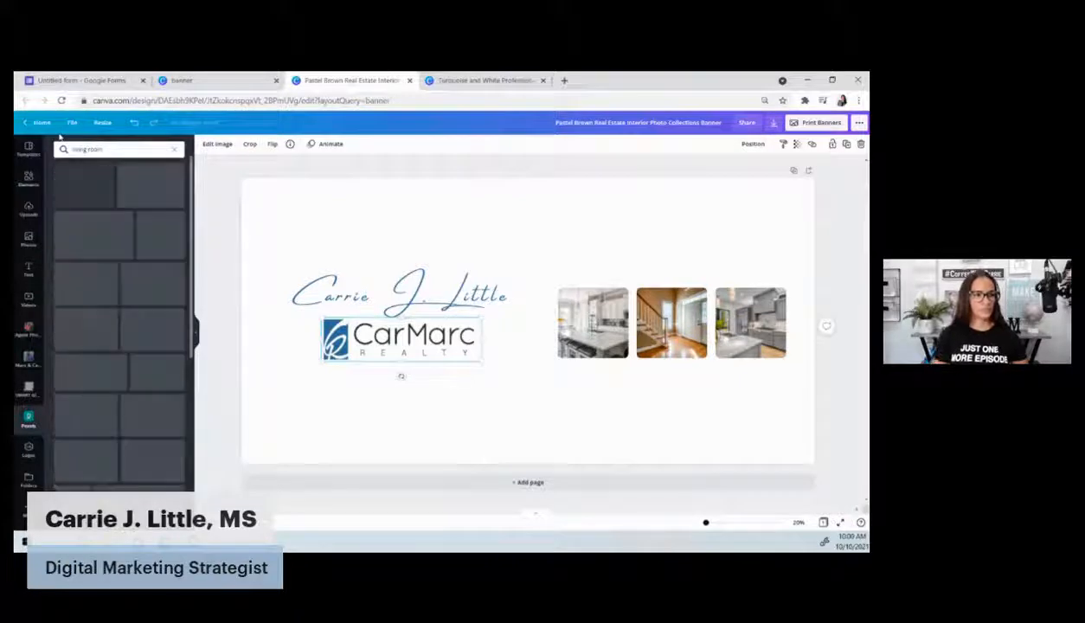
pyautogui.moveTo(172, 165); pyautogui.dragTo(677, 318)
pyautogui.click(827, 233)
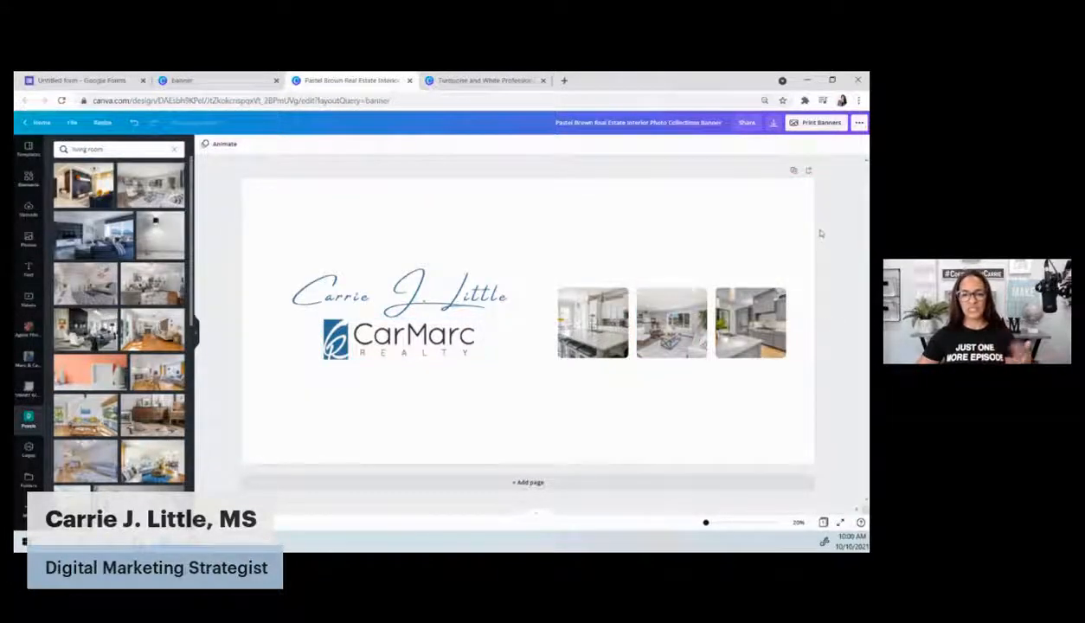
# Shrink the signature name and move it just above the logo
pyautogui.click(373, 299)
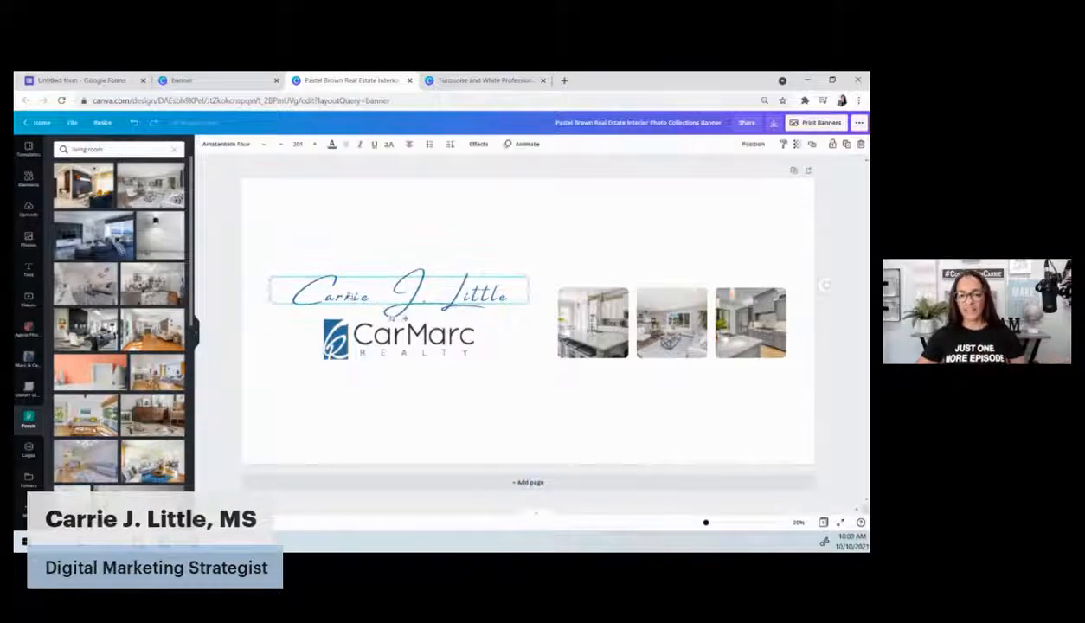
pyautogui.moveTo(270, 278); pyautogui.dragTo(336, 283)
pyautogui.moveTo(399, 293); pyautogui.dragTo(369, 297)
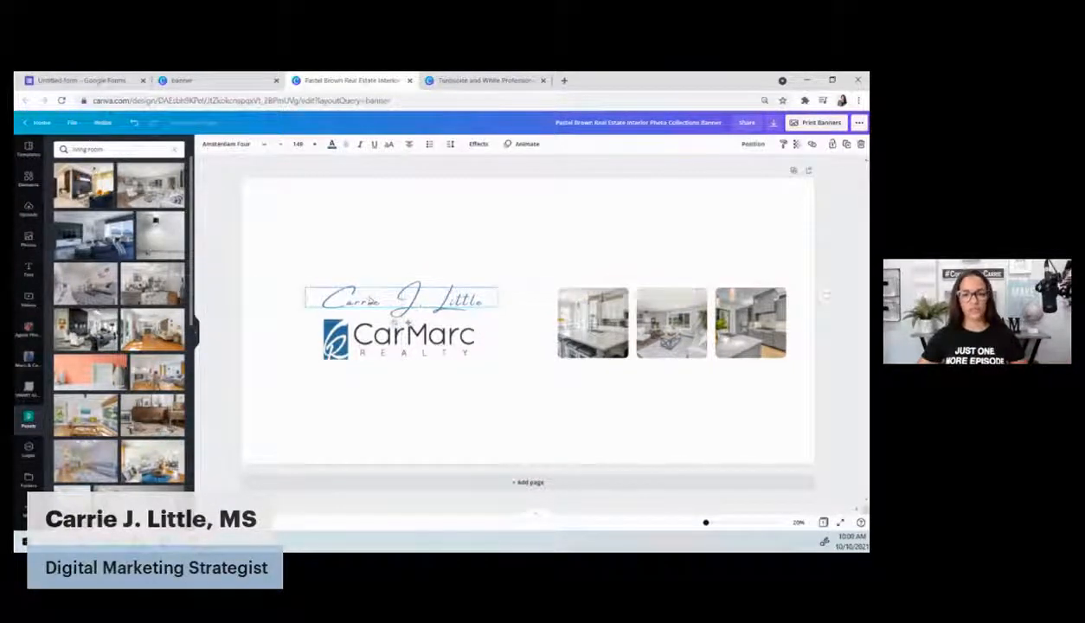
pyautogui.click(225, 255)
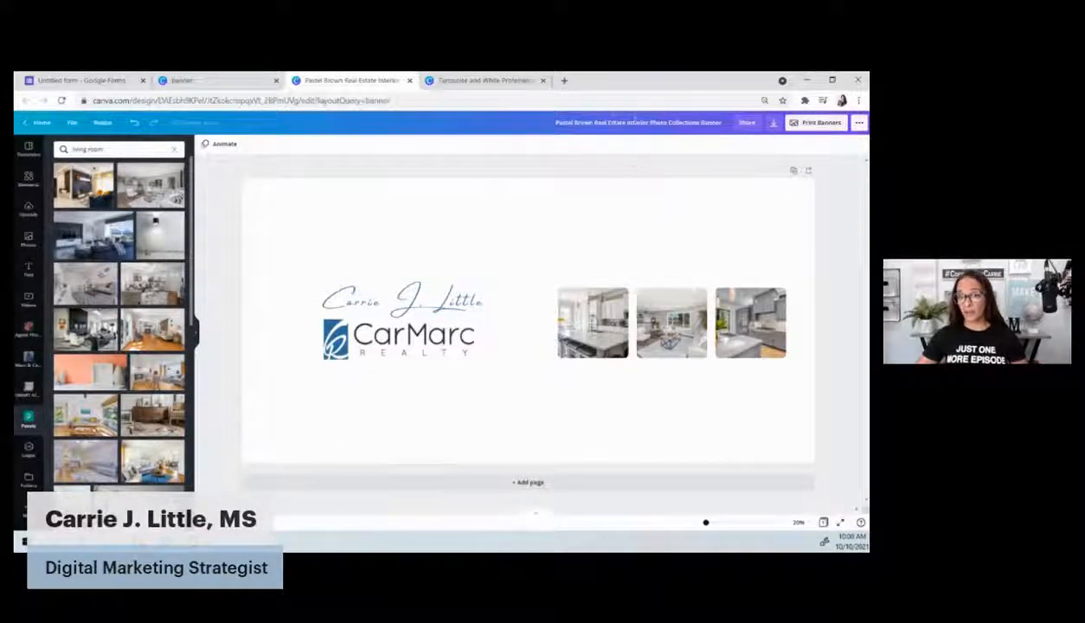
# Rename the design to 'banner for google forms'
pyautogui.click(636, 121)
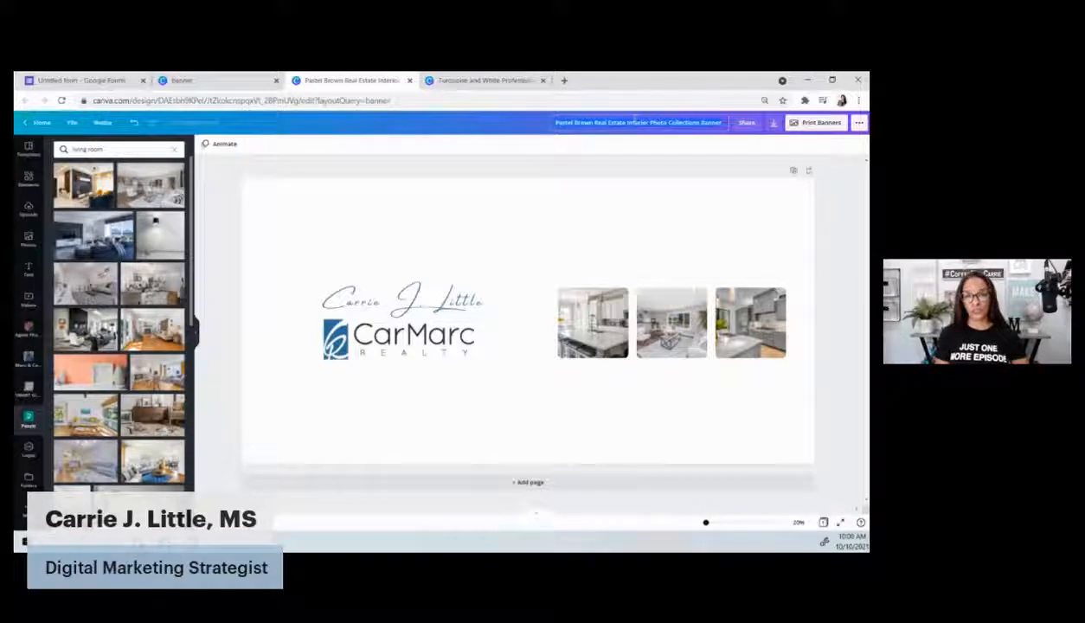
pyautogui.write('banner for p')
pyautogui.write('oogle faceb')
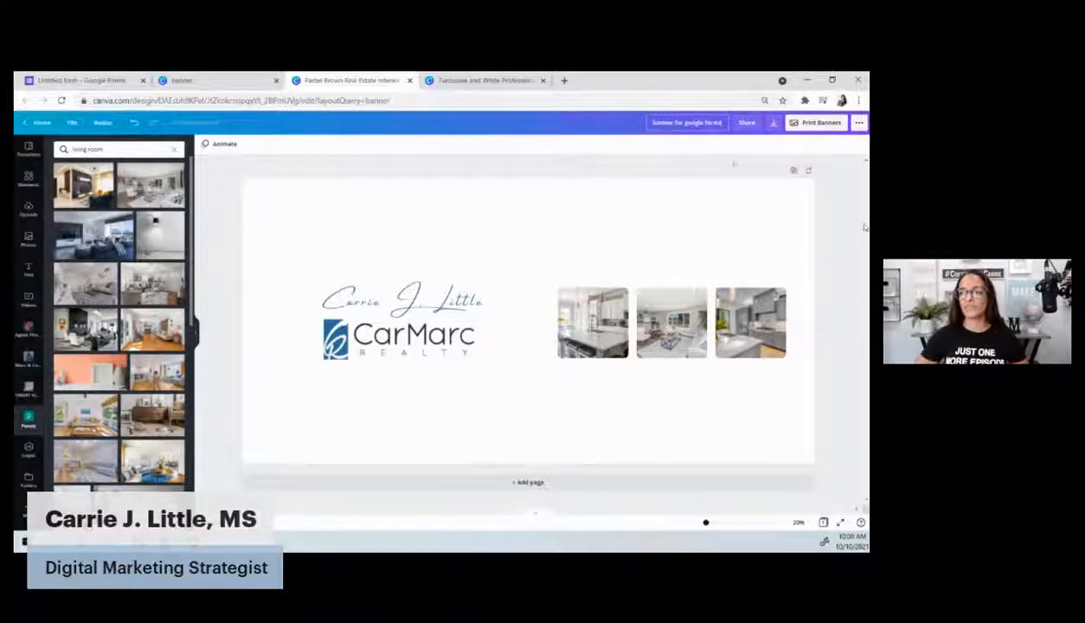
pyautogui.press('Return')
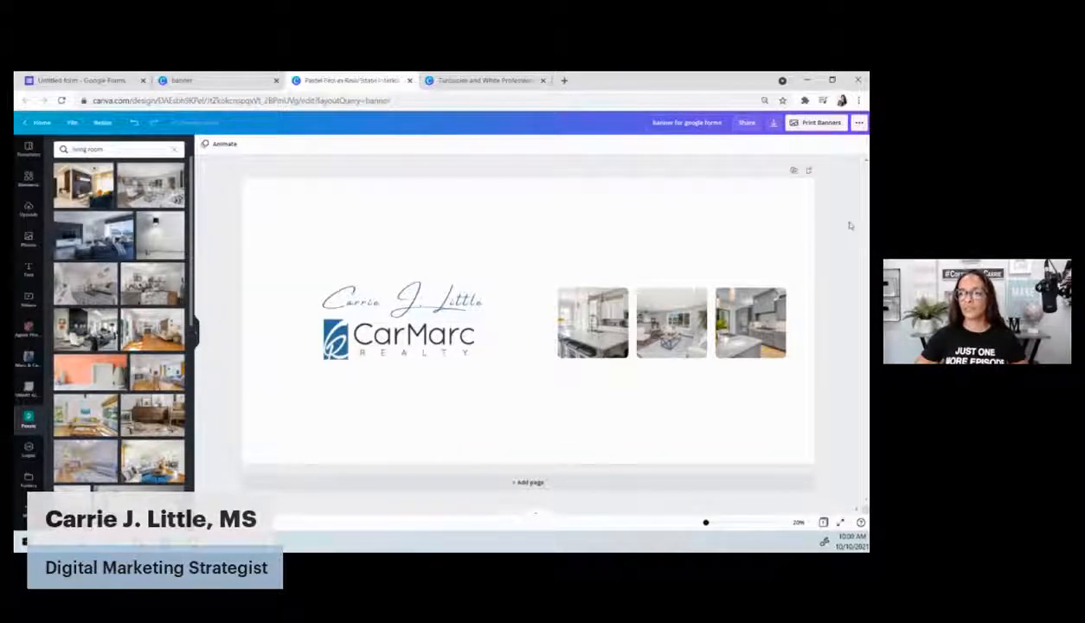
# Download the banner as a PNG file
pyautogui.click(770, 124)
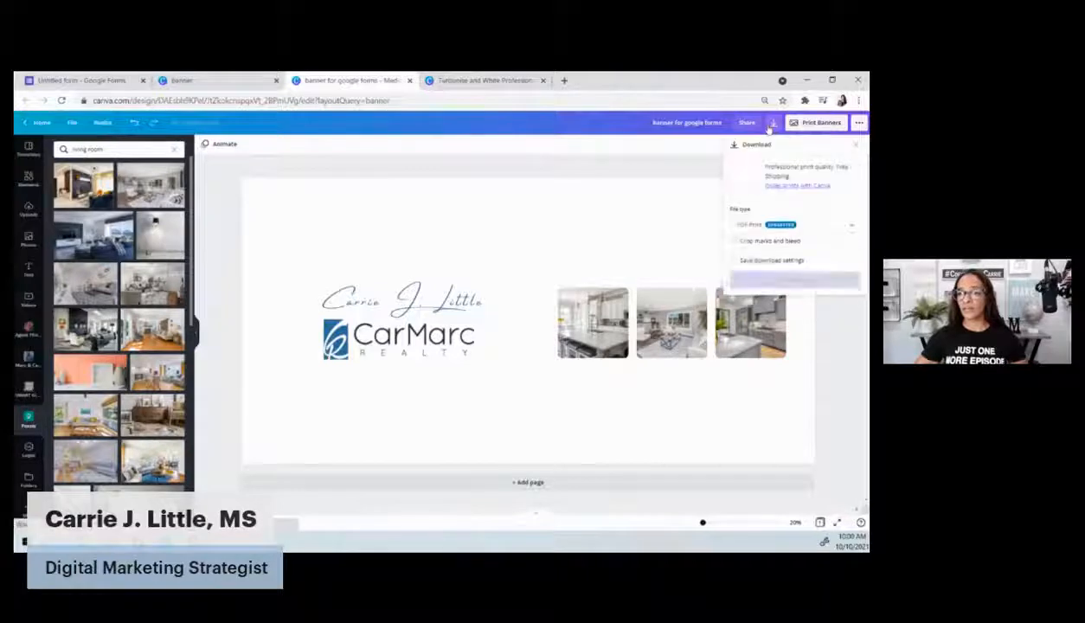
pyautogui.click(761, 224)
pyautogui.click(750, 156)
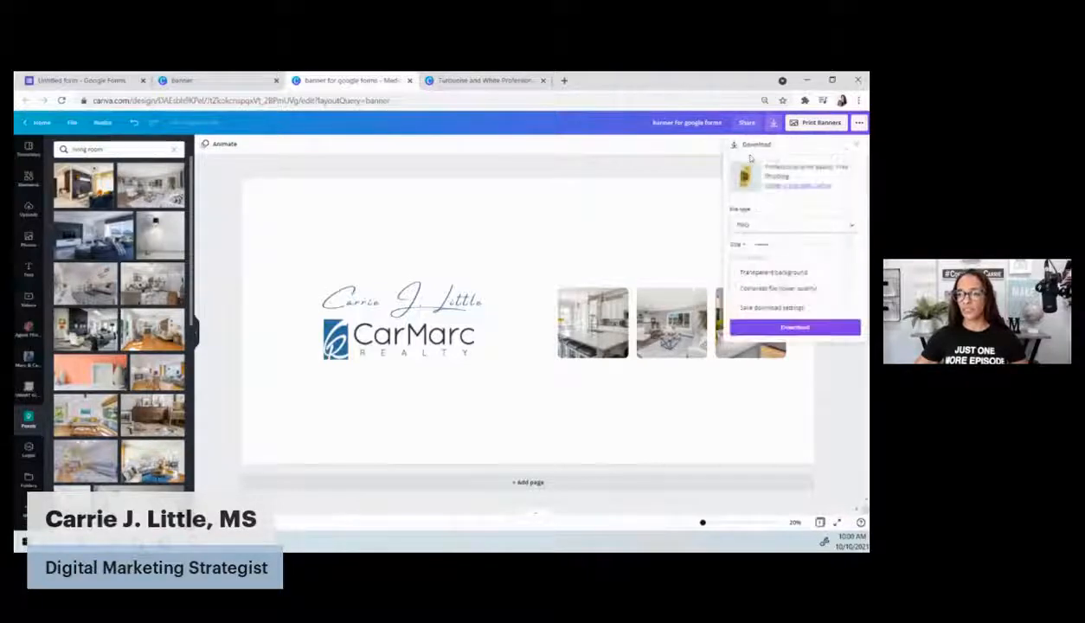
pyautogui.click(791, 327)
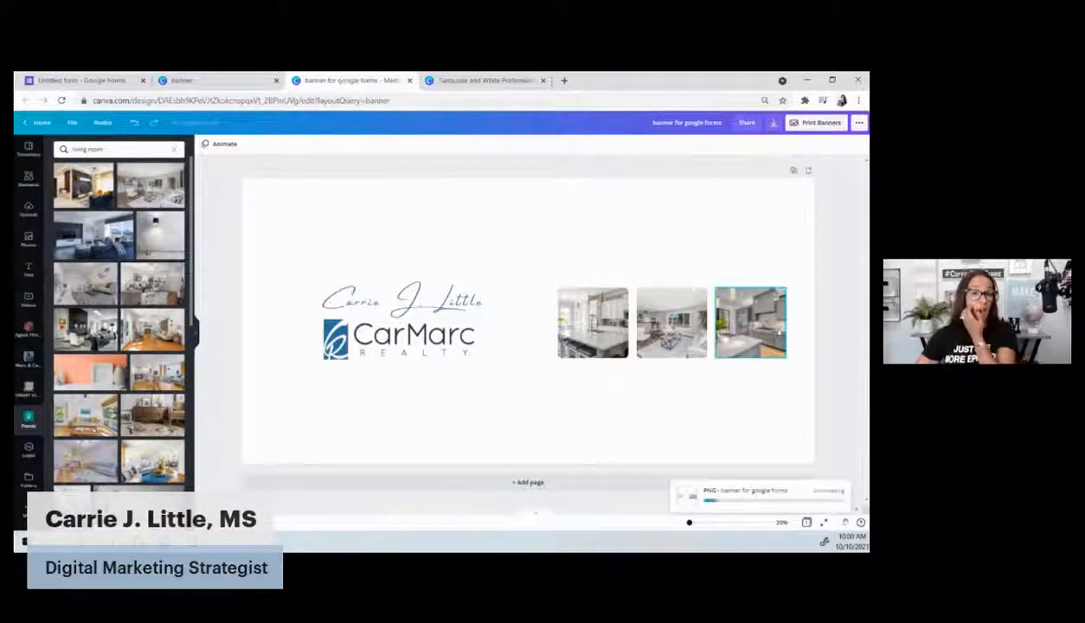
pyautogui.click(87, 79)
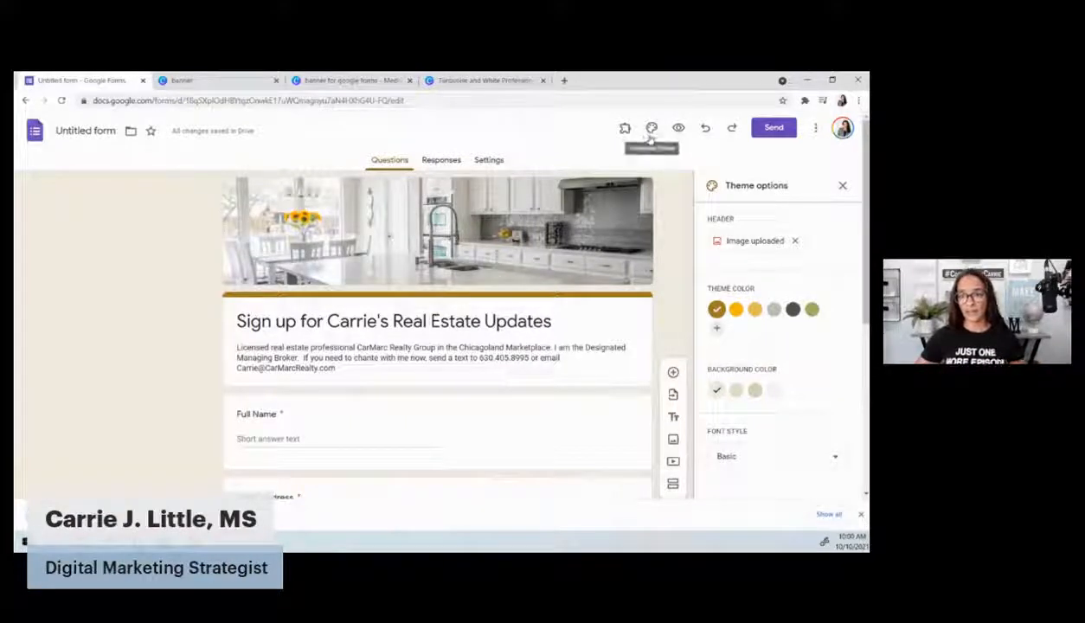
# Replace the kitchen header image with the uploaded 'banner for google forms' PNG
pyautogui.click(794, 242)
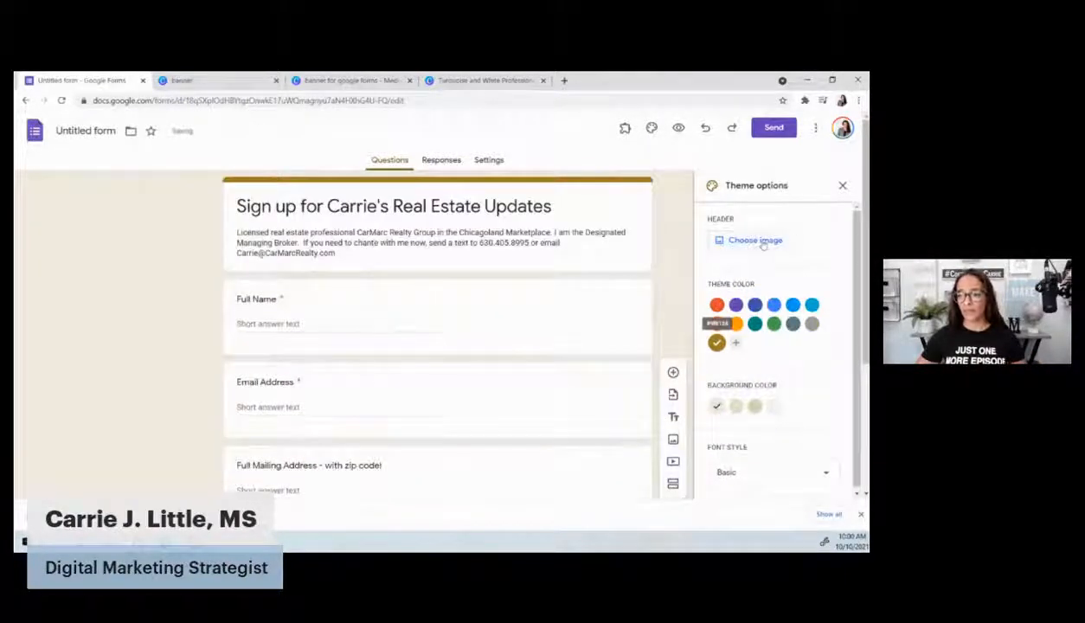
pyautogui.click(757, 240)
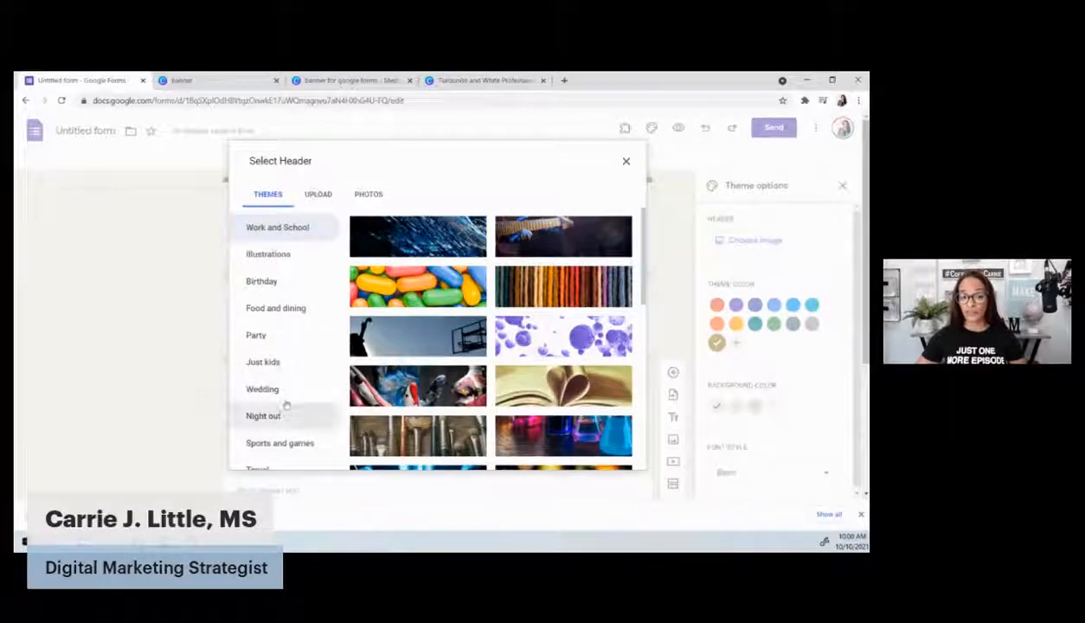
pyautogui.click(320, 193)
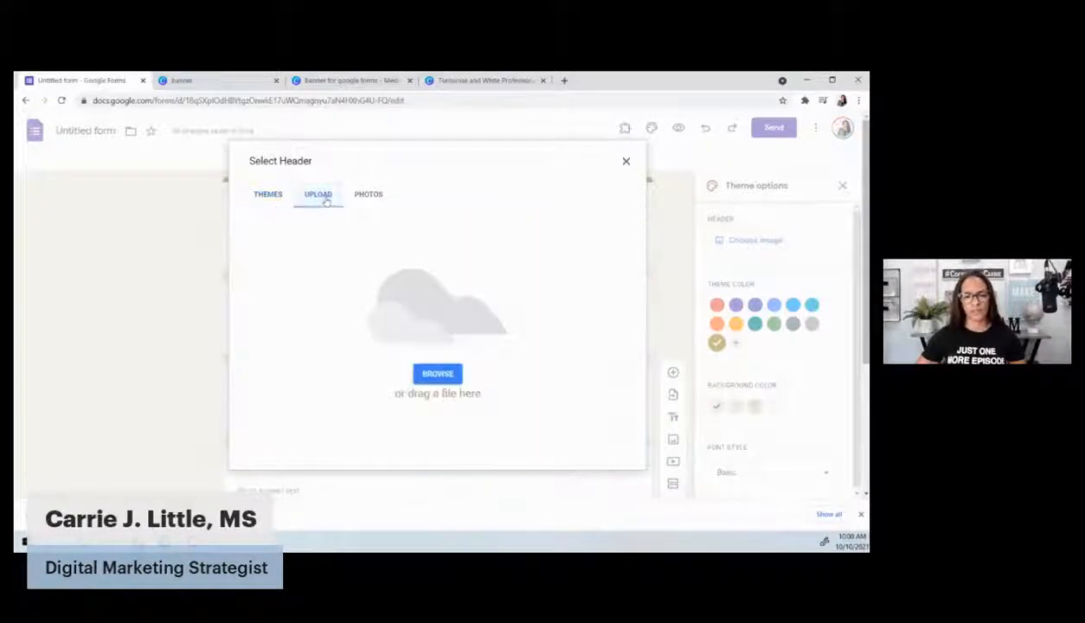
pyautogui.click(441, 374)
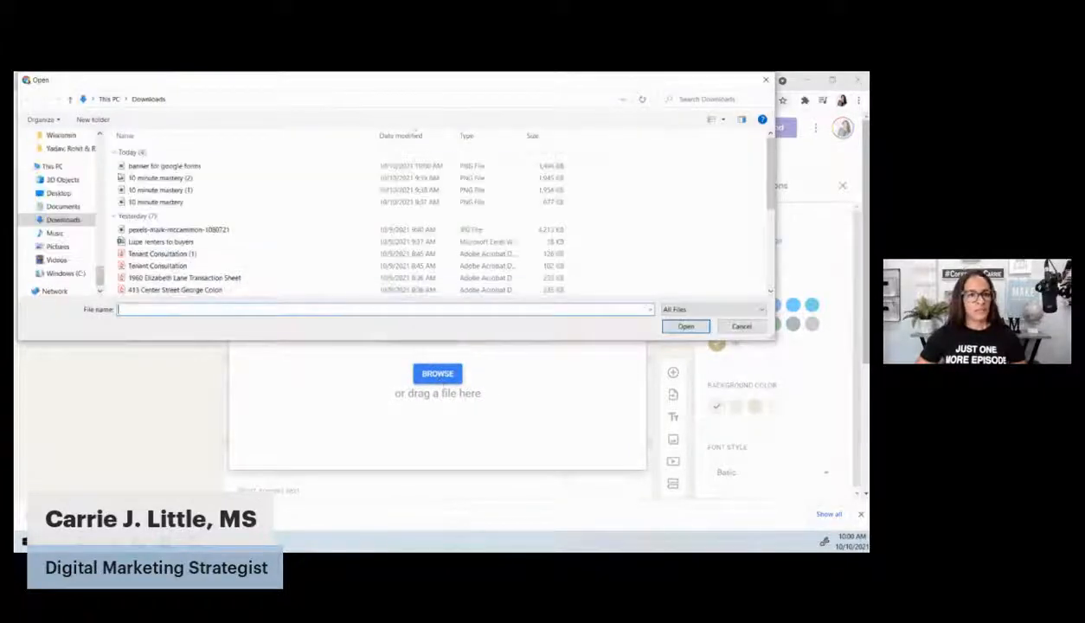
pyautogui.click(143, 166)
pyautogui.doubleClick(140, 165)
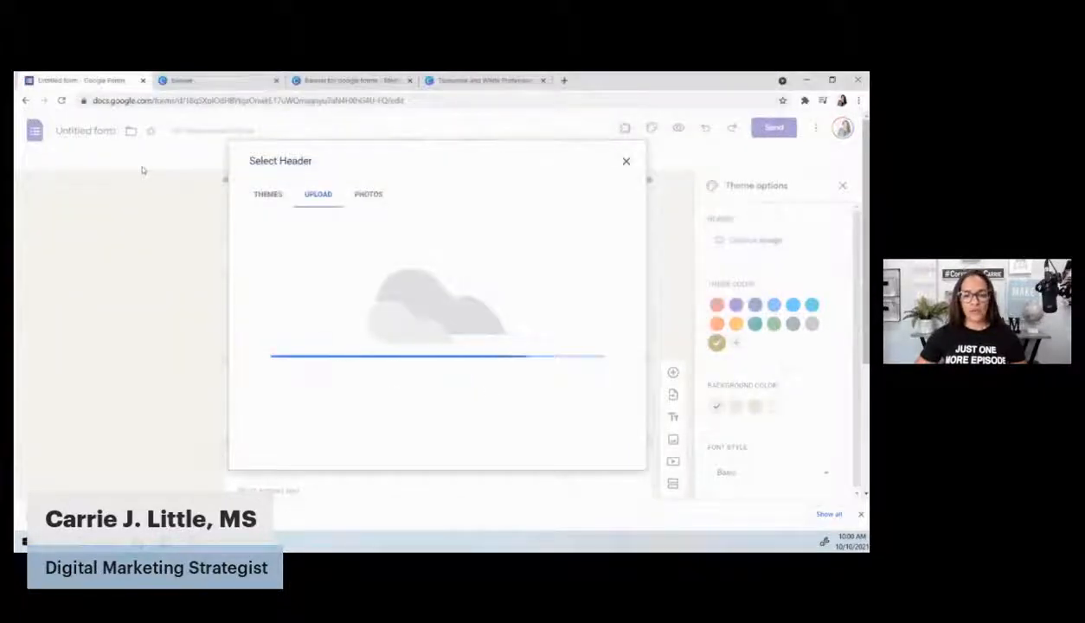
pyautogui.rightClick(143, 169)
pyautogui.click(109, 266)
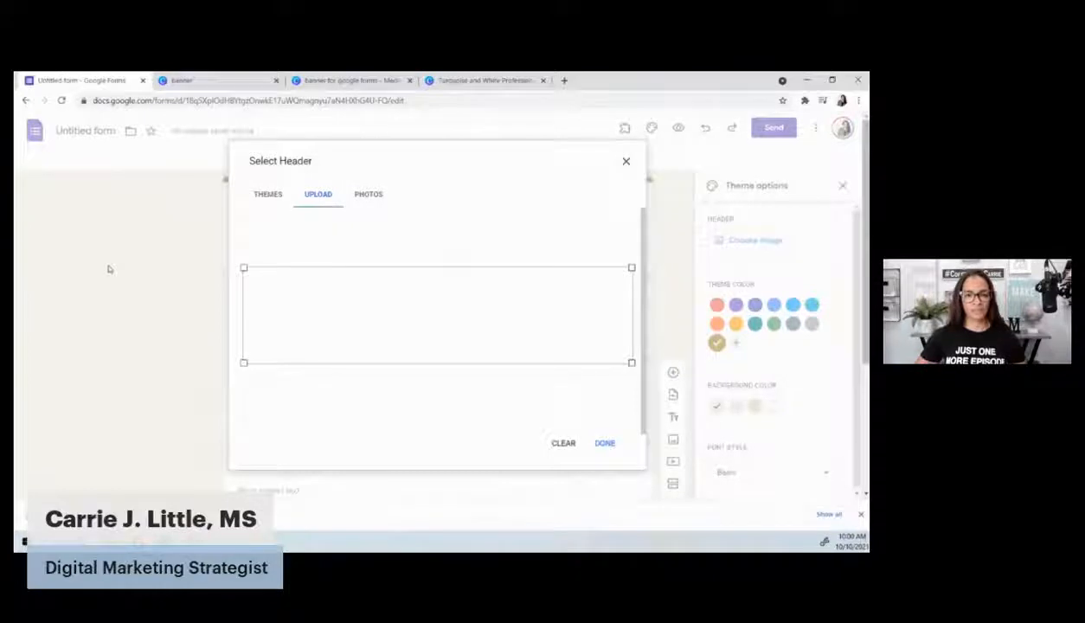
pyautogui.click(604, 442)
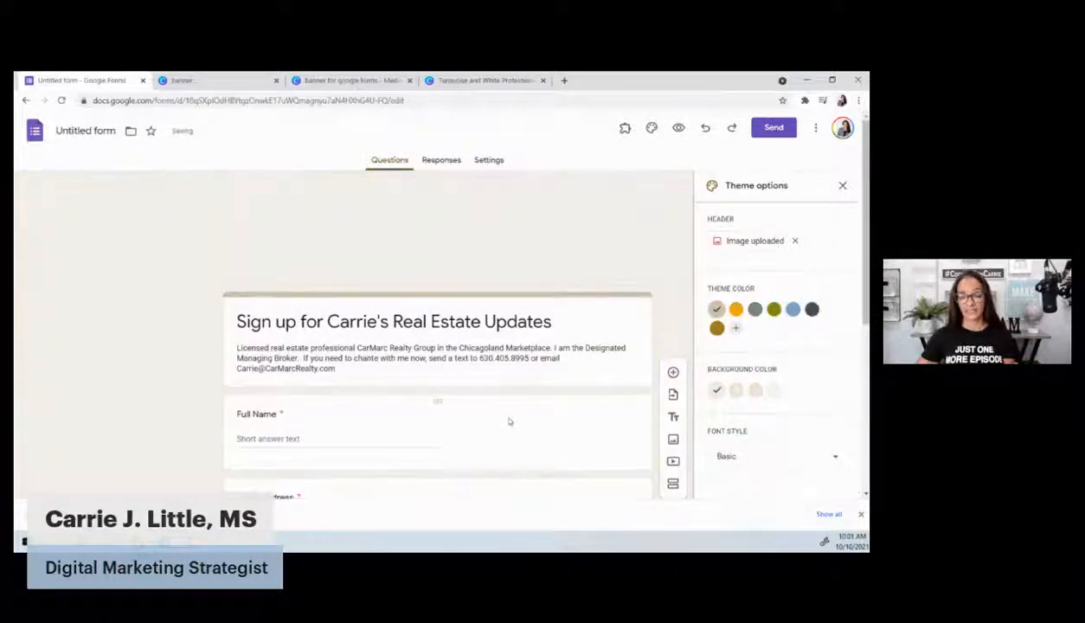
# Change the form's theme colour to blue
pyautogui.click(792, 312)
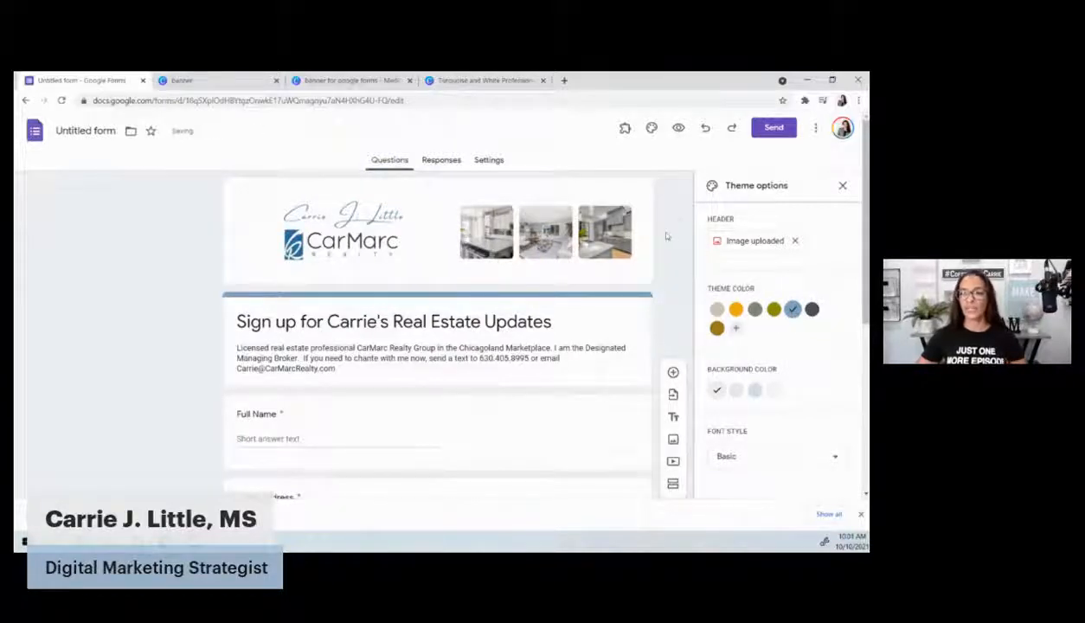
pyautogui.click(841, 185)
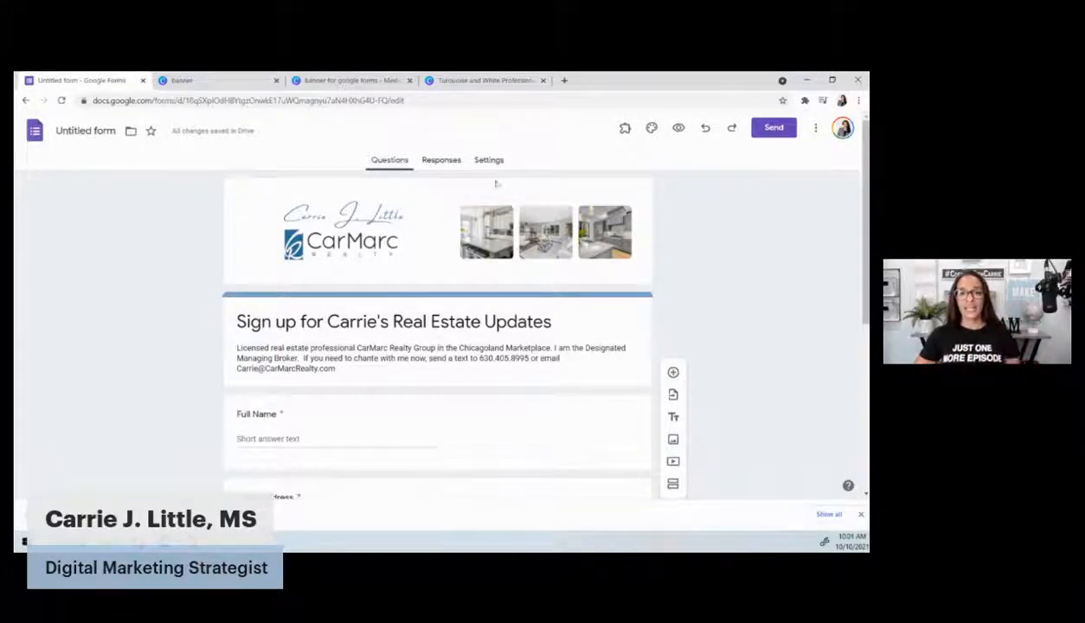
pyautogui.click(441, 161)
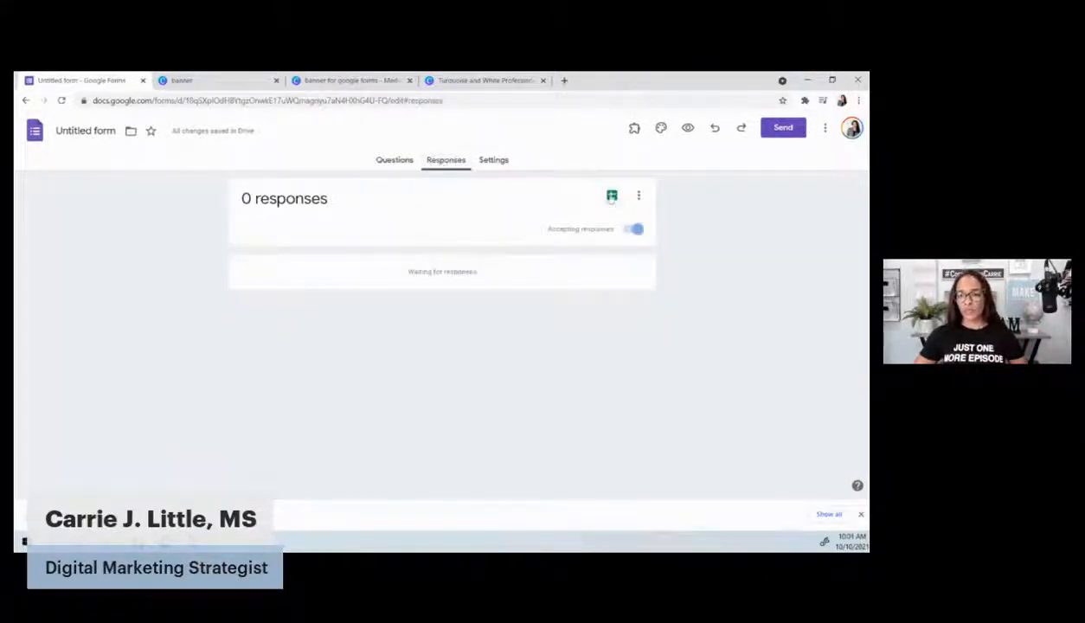
# Link the form's responses to a newly created Google Sheets spreadsheet
pyautogui.click(612, 197)
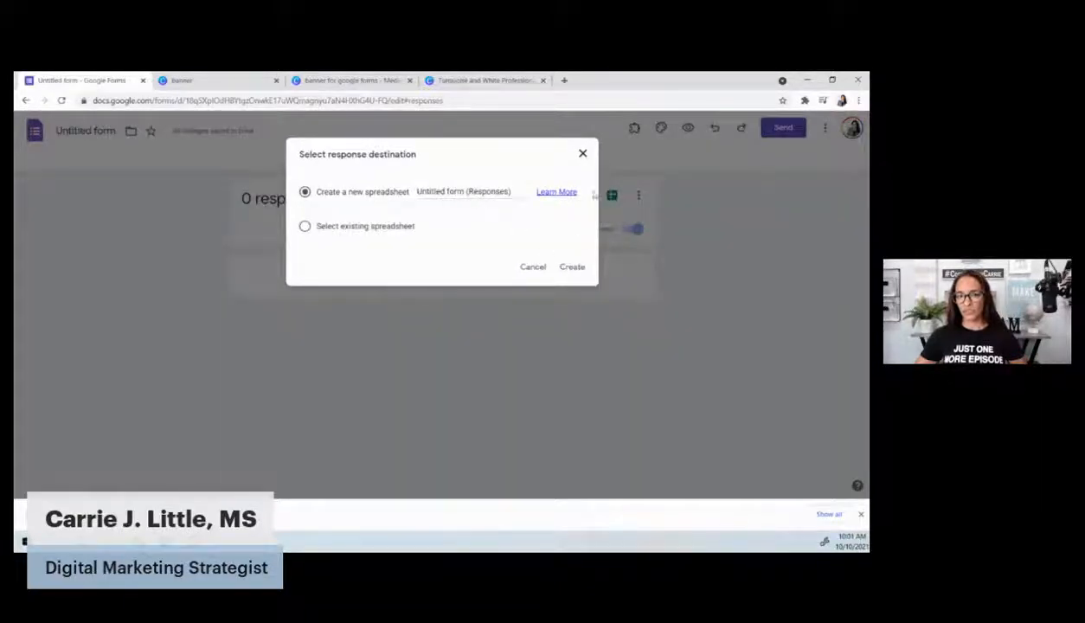
pyautogui.click(582, 153)
pyautogui.click(84, 126)
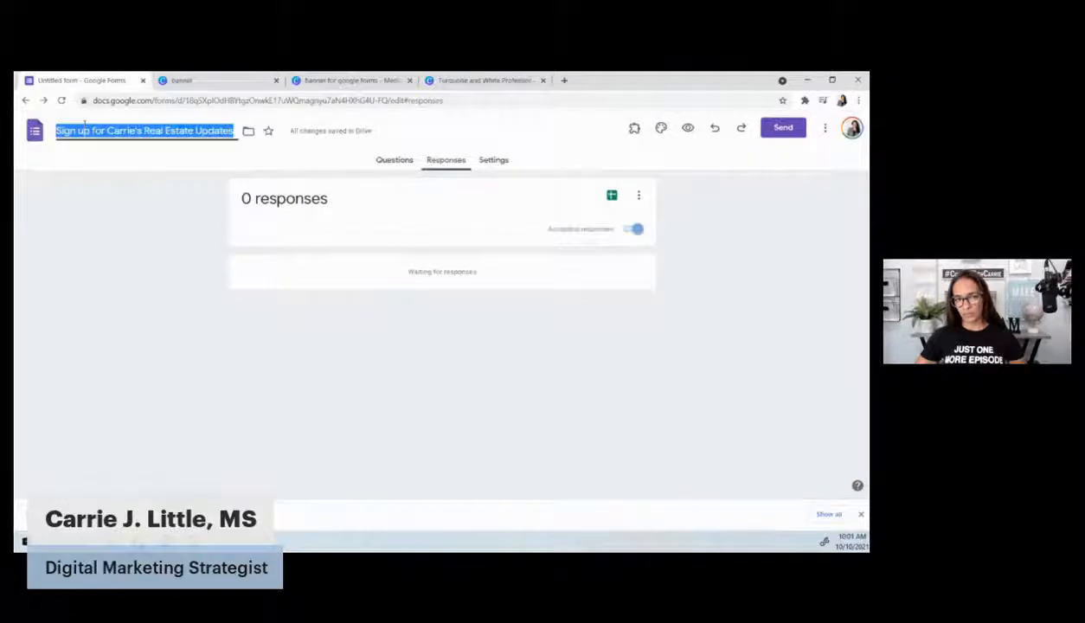
pyautogui.click(591, 340)
pyautogui.click(612, 197)
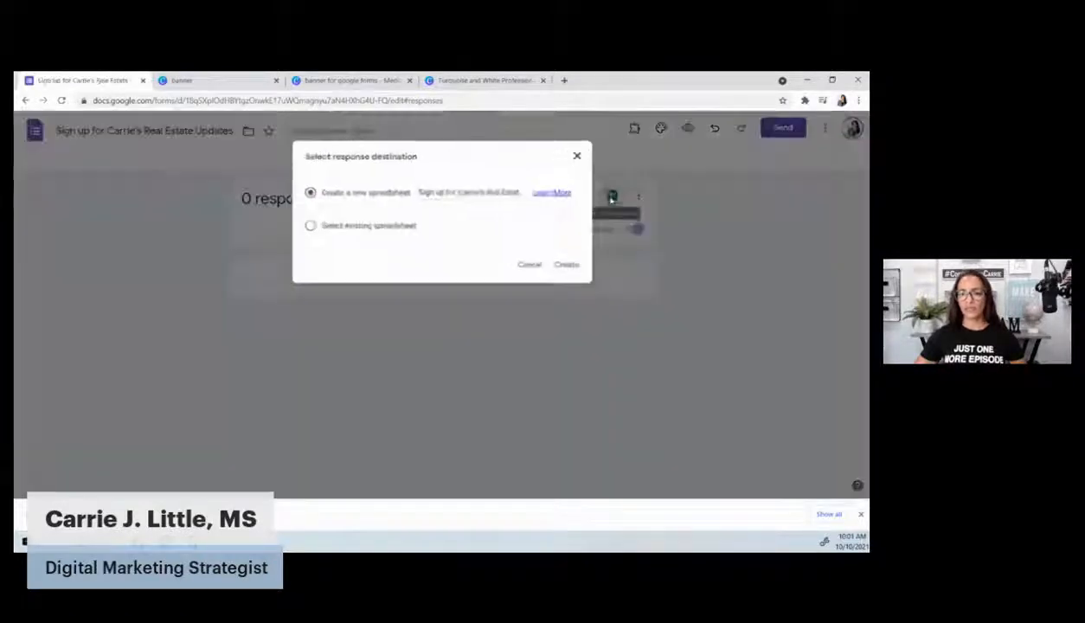
pyautogui.click(573, 268)
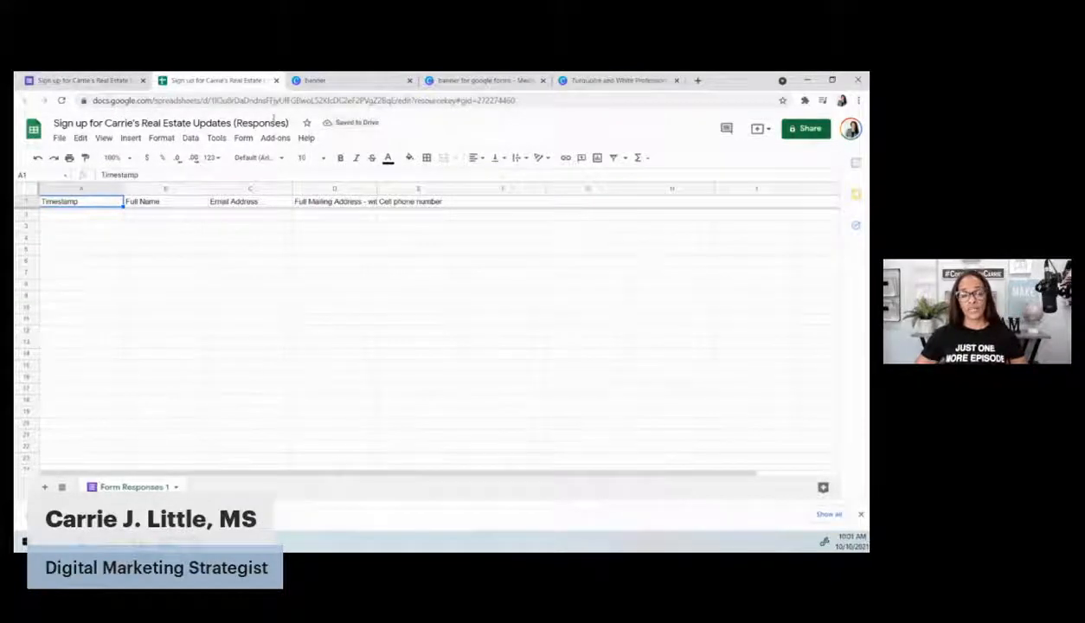
# After checking the Form Responses 1 columns, go to google.com
pyautogui.click(256, 100)
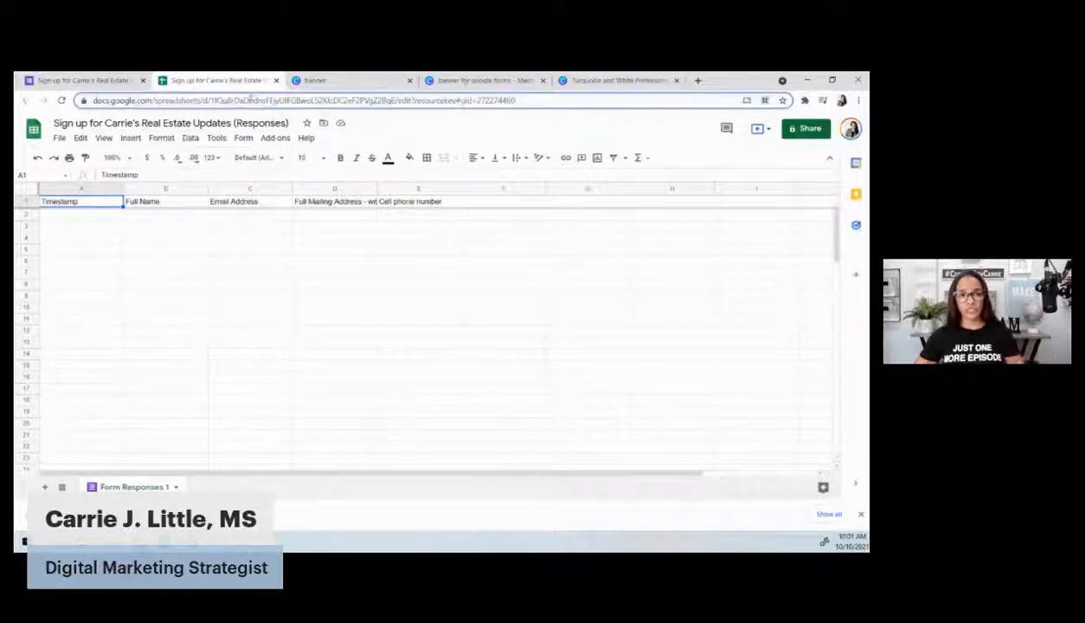
pyautogui.write('goo')
pyautogui.press('Return')
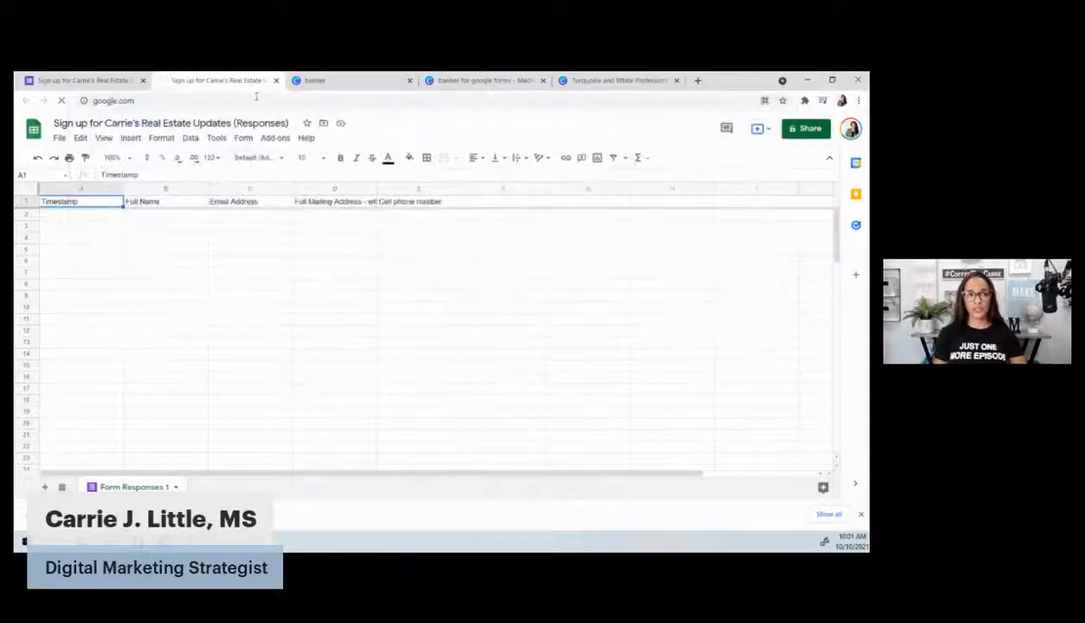
# Open Google Drive and browse My Drive's folder tree and files, including the new form and sheet
pyautogui.click(820, 129)
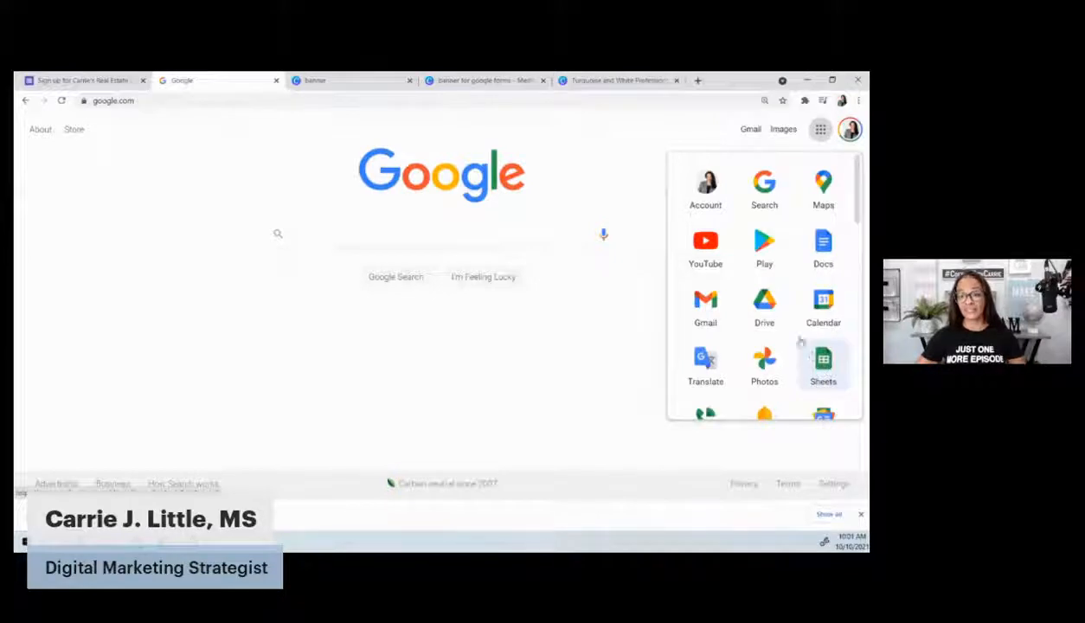
pyautogui.click(765, 305)
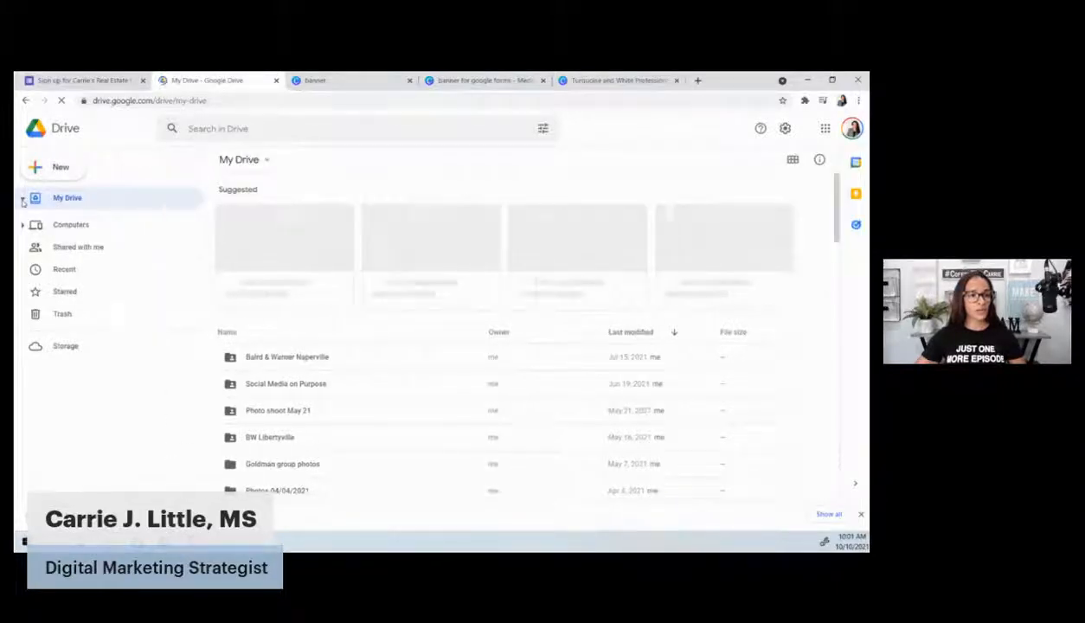
pyautogui.click(23, 201)
pyautogui.click(24, 199)
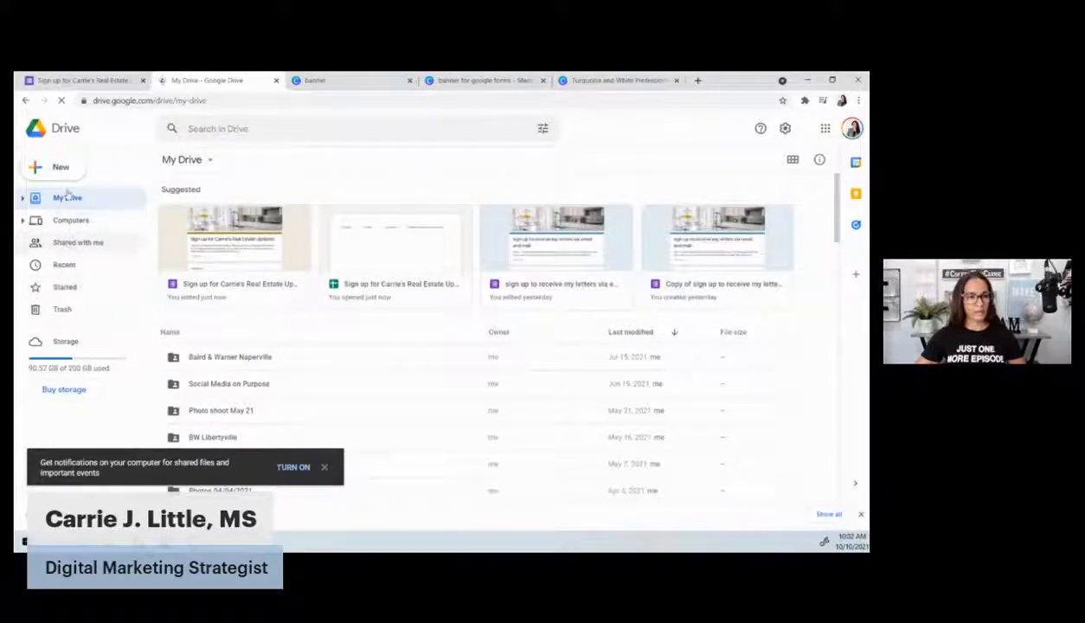
pyautogui.click(192, 166)
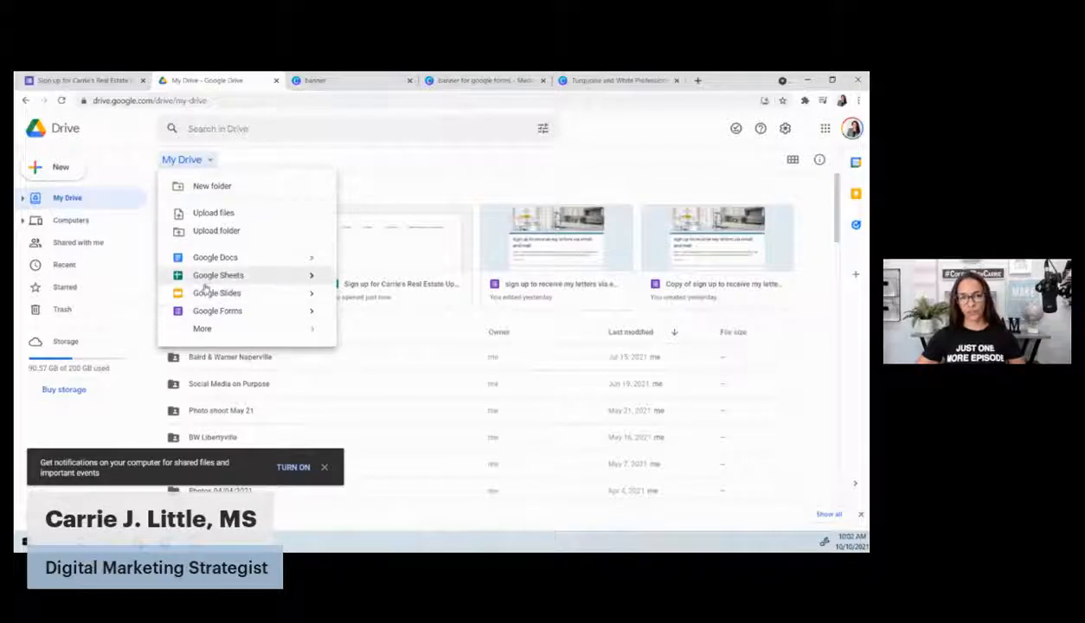
pyautogui.click(89, 81)
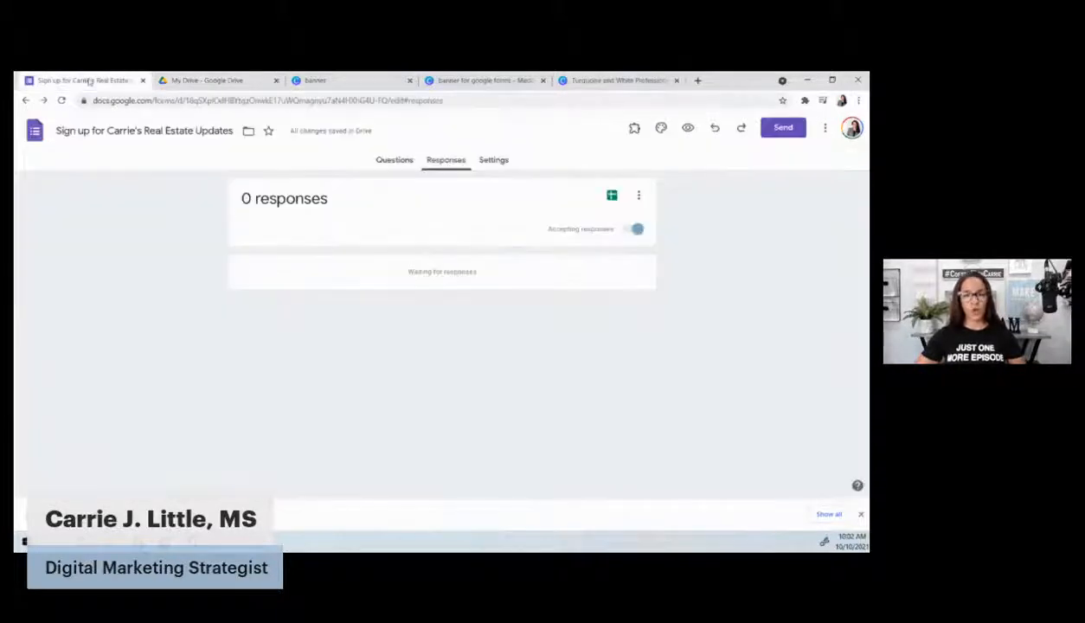
# In Send form, choose the link option and tick Shorten URL for a forms.gle link
pyautogui.click(786, 130)
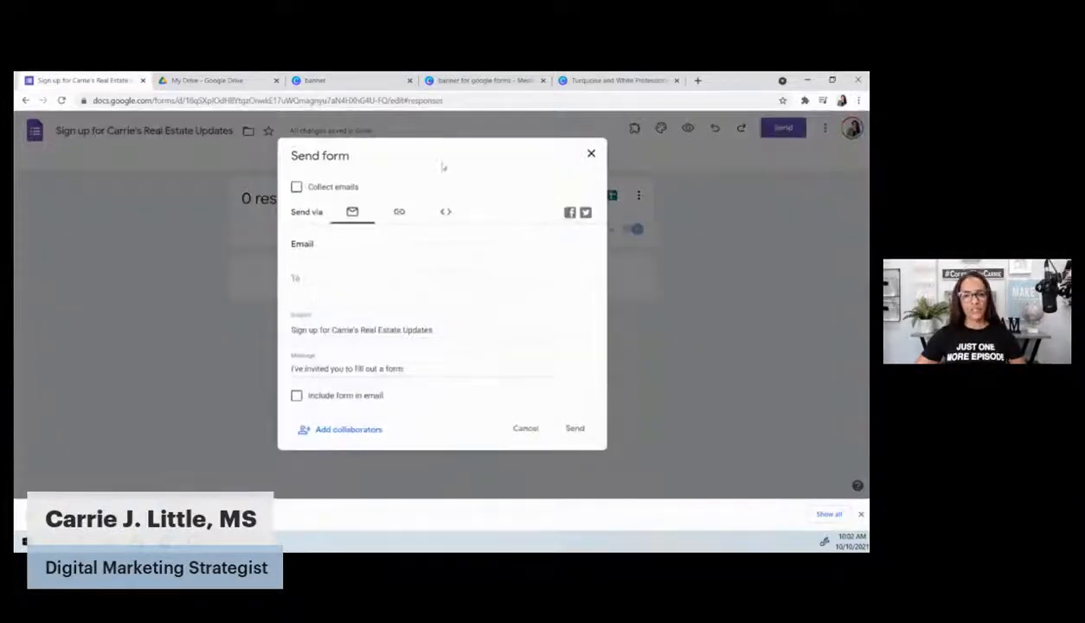
pyautogui.click(398, 216)
pyautogui.click(345, 284)
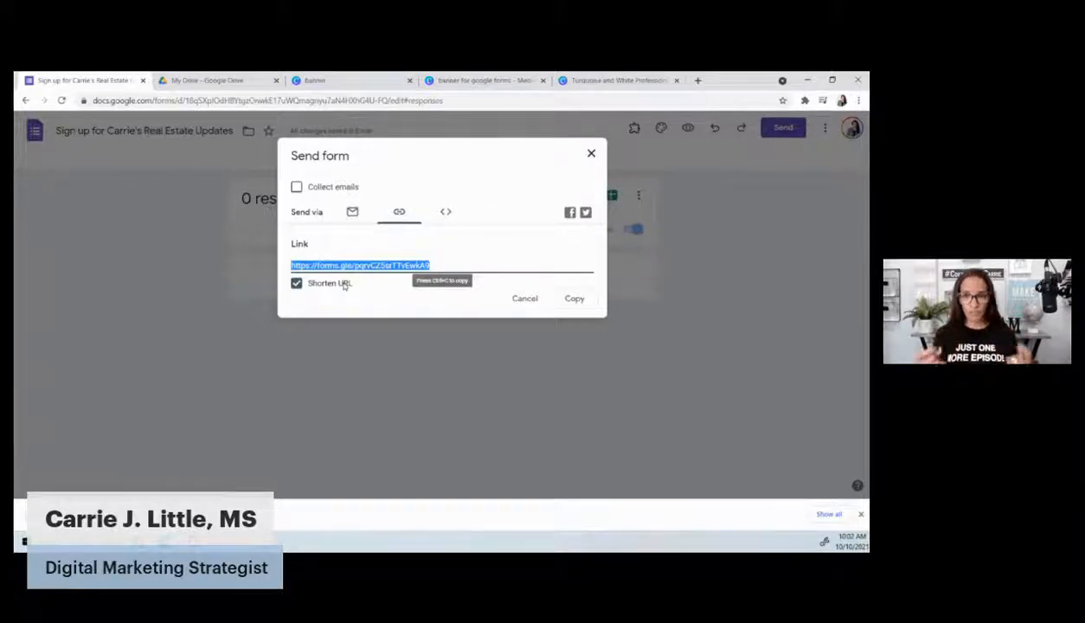
# Go to facebook.com and open the realtor business page you manage
pyautogui.click(697, 80)
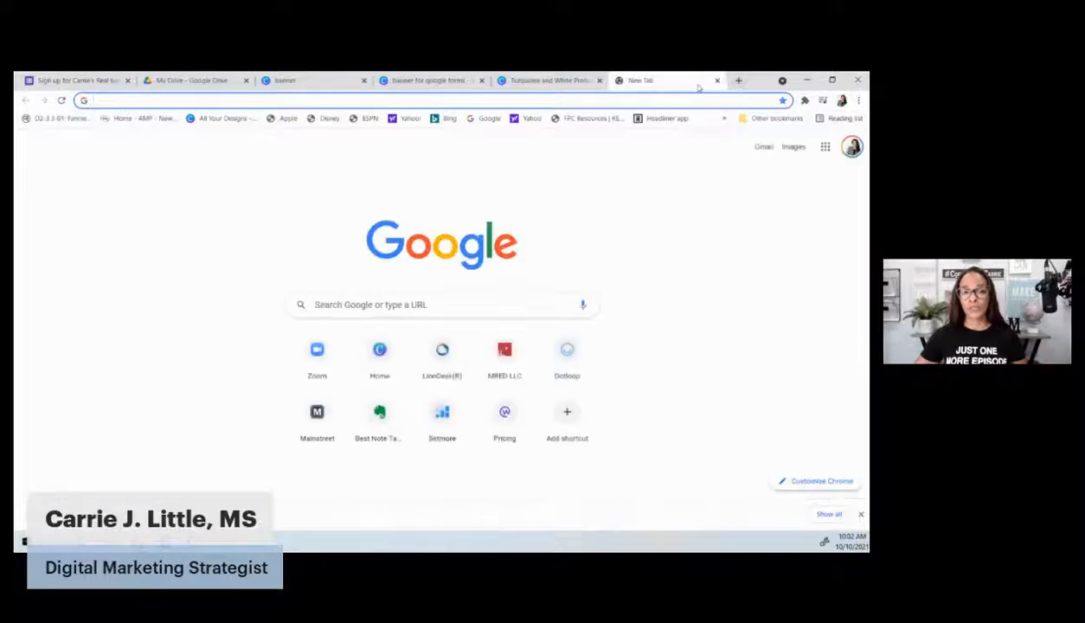
pyautogui.write('facebook.com')
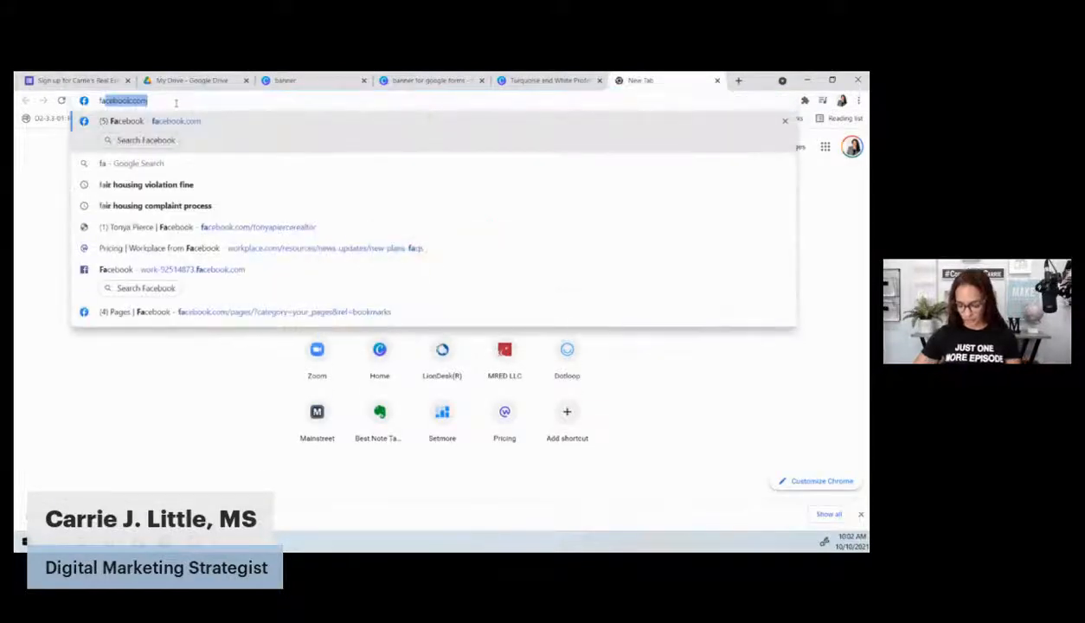
pyautogui.press('Return')
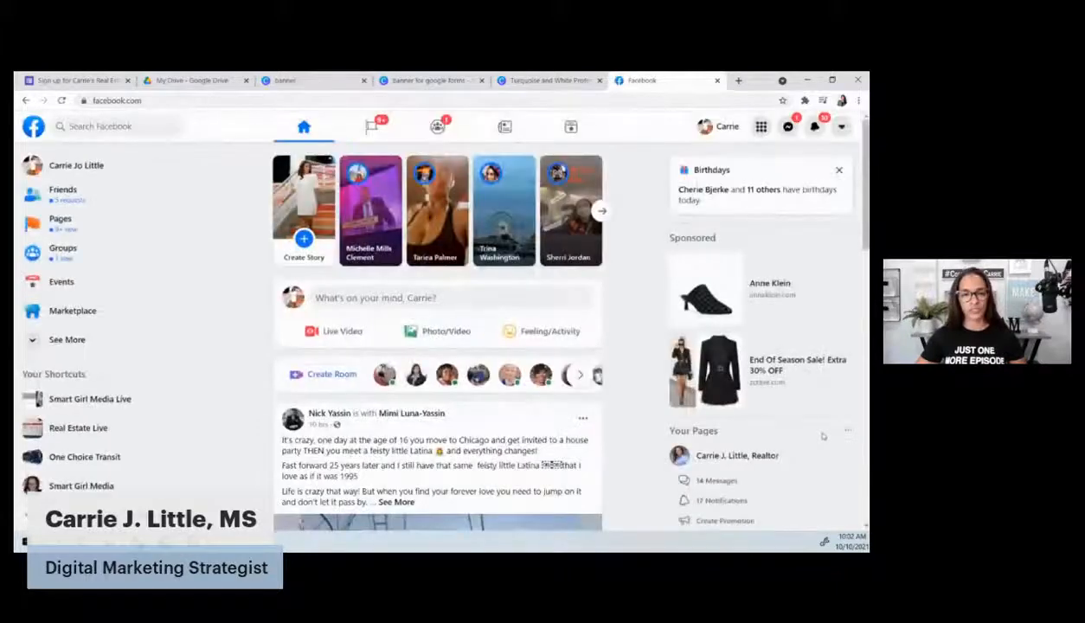
pyautogui.click(61, 224)
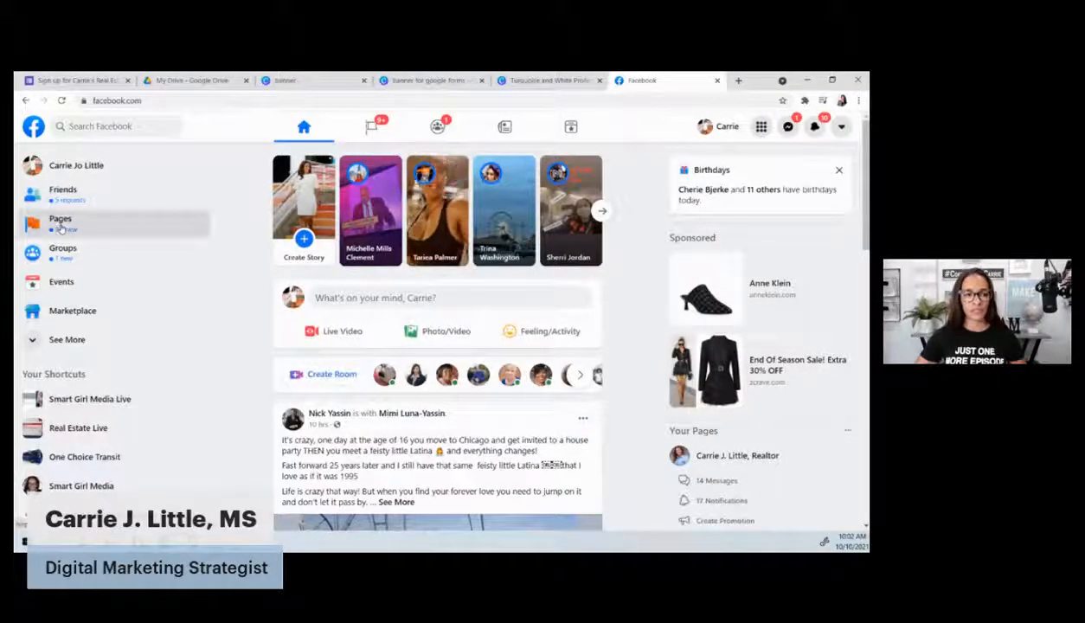
pyautogui.rightClick(61, 226)
pyautogui.click(302, 222)
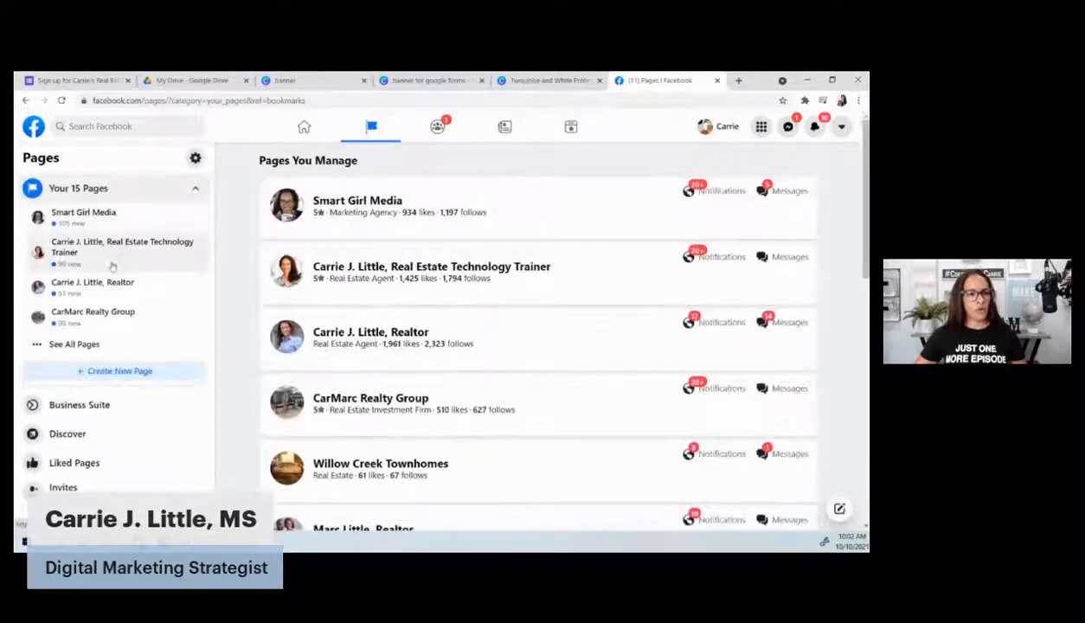
pyautogui.click(105, 288)
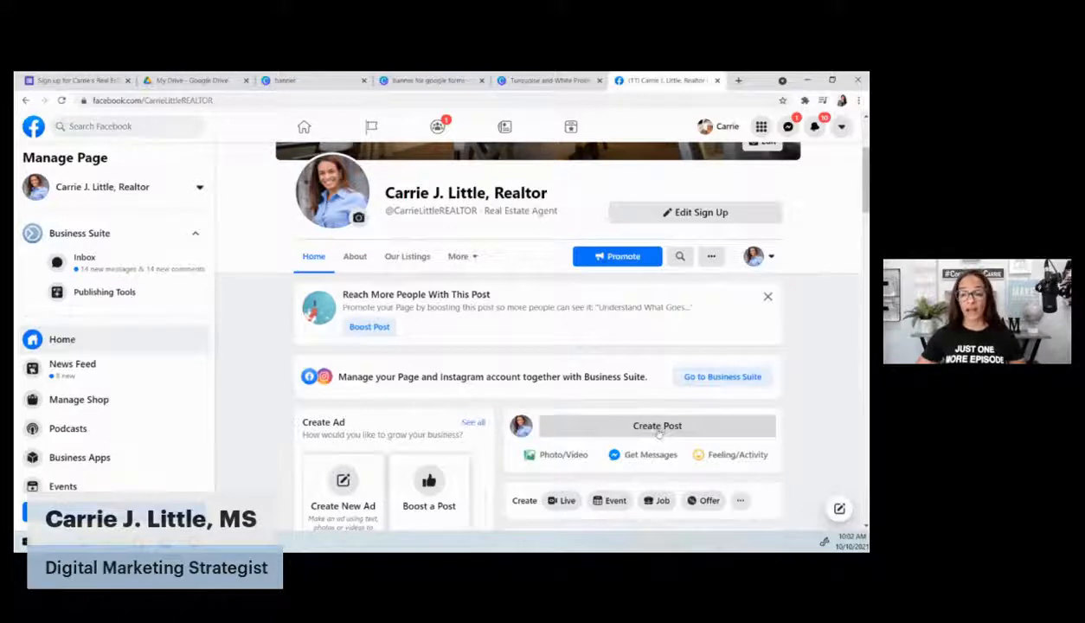
# Start a page post: 'Click the link to make sure you never miss out on my monthly mailer, my e-blast...'
pyautogui.click(658, 430)
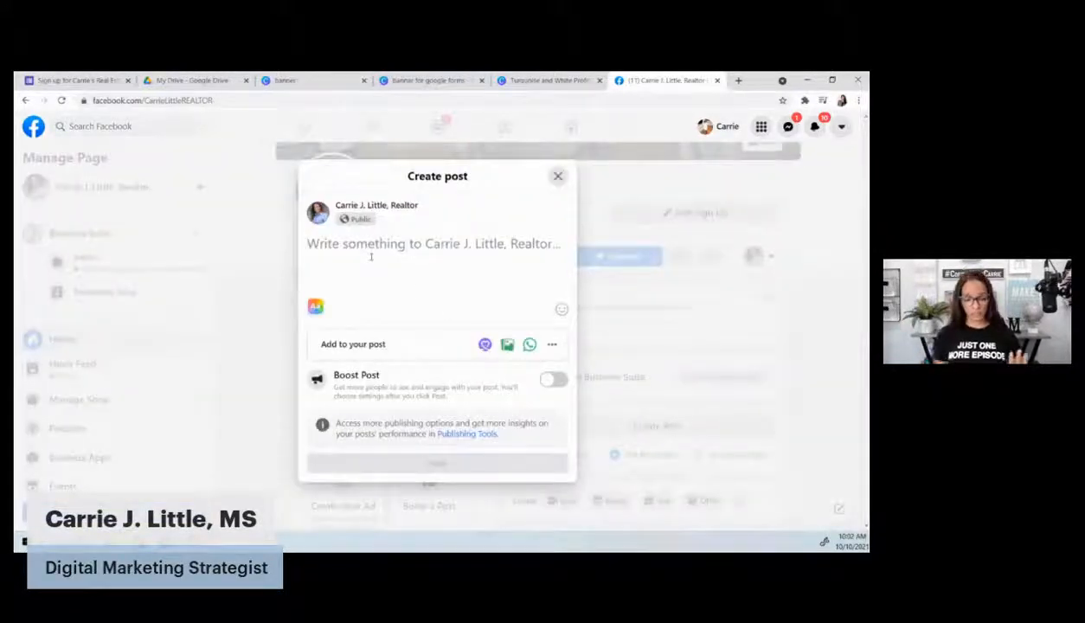
pyautogui.click(371, 257)
pyautogui.write('Click the ')
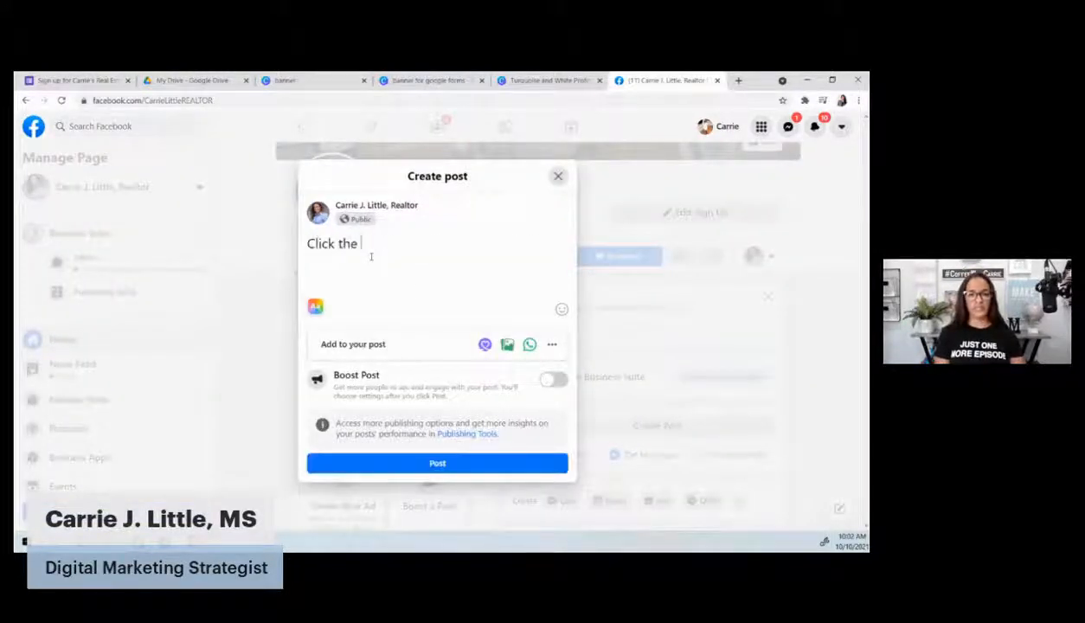
pyautogui.write('link to make sur')
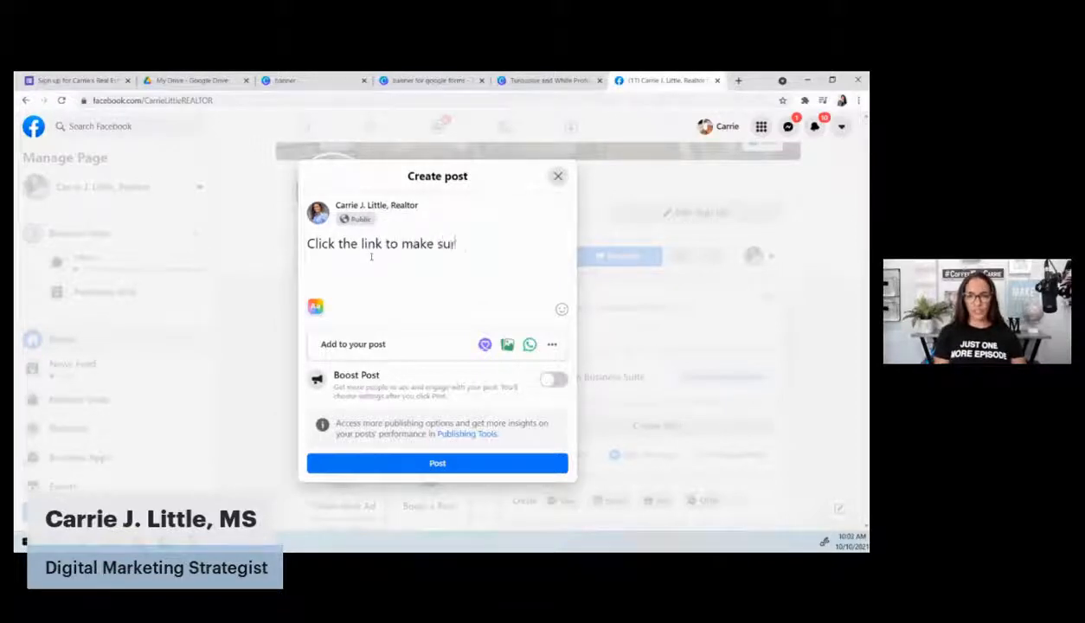
pyautogui.write('e you never mis')
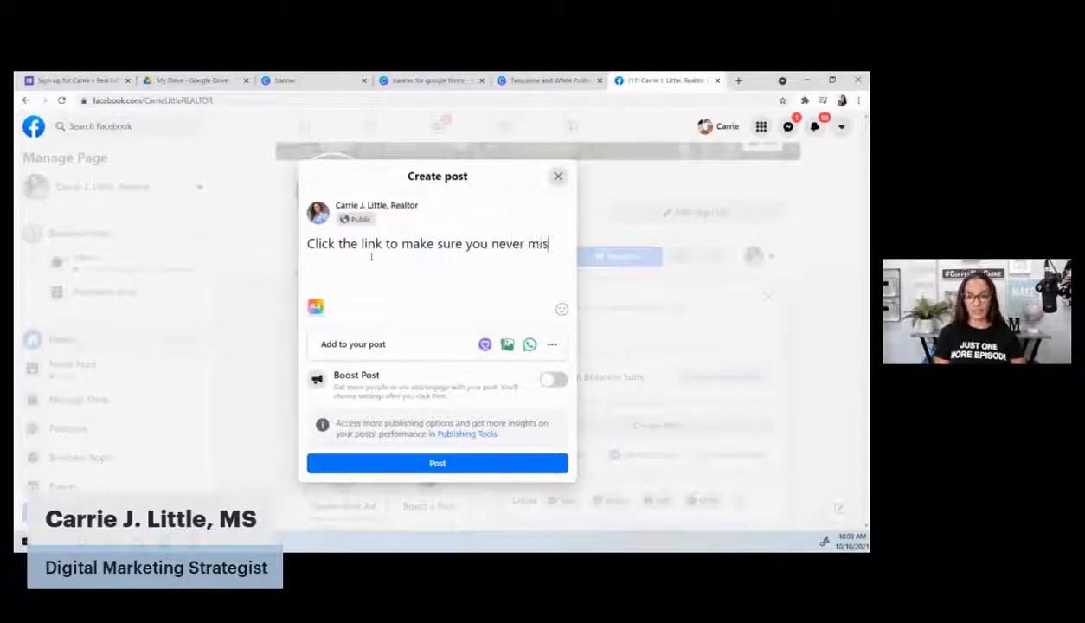
pyautogui.write('s out on my monthly ')
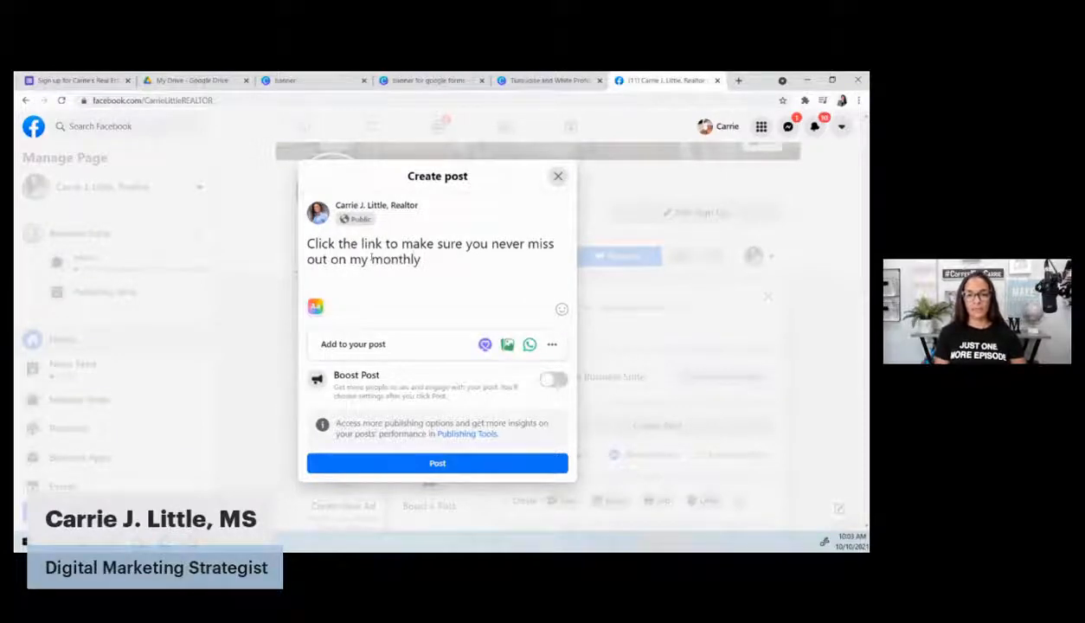
pyautogui.write('mailer, my e')
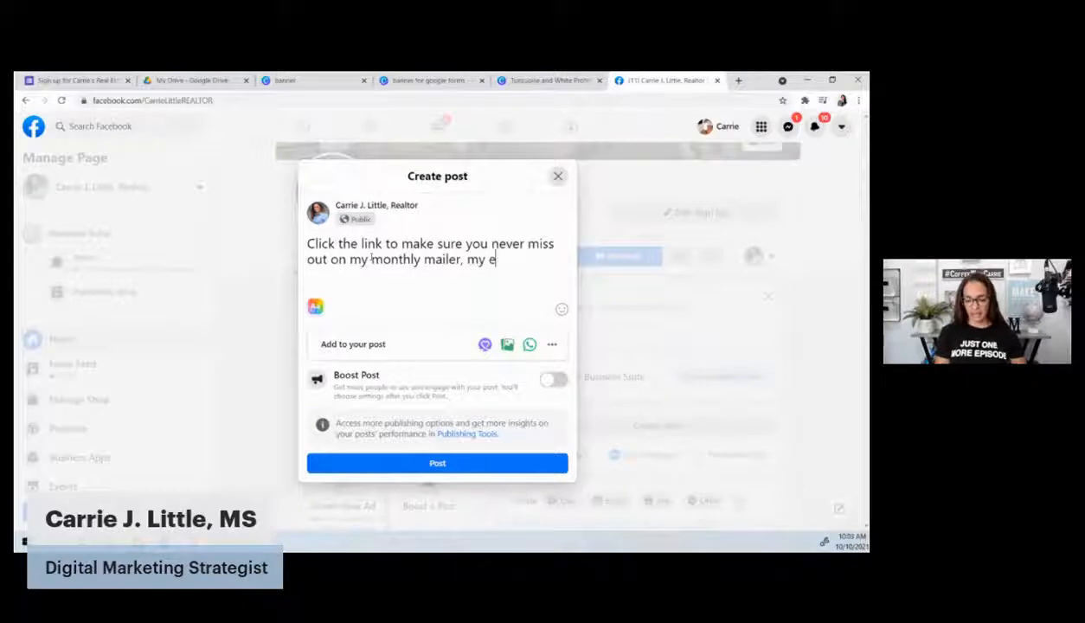
pyautogui.write('-blast')
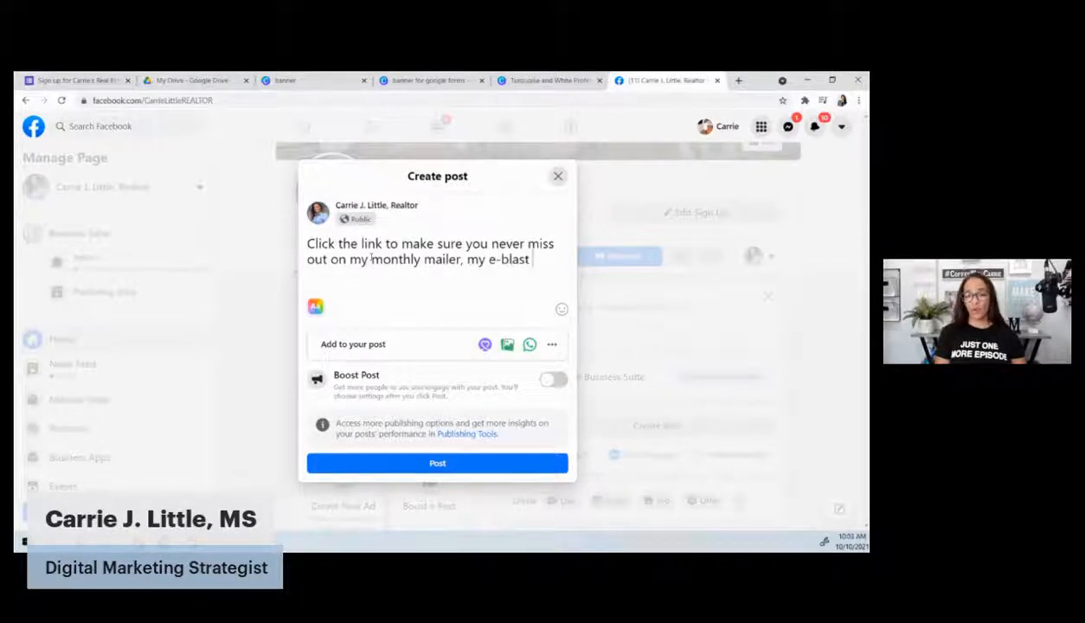
pyautogui.write(' or my tex')
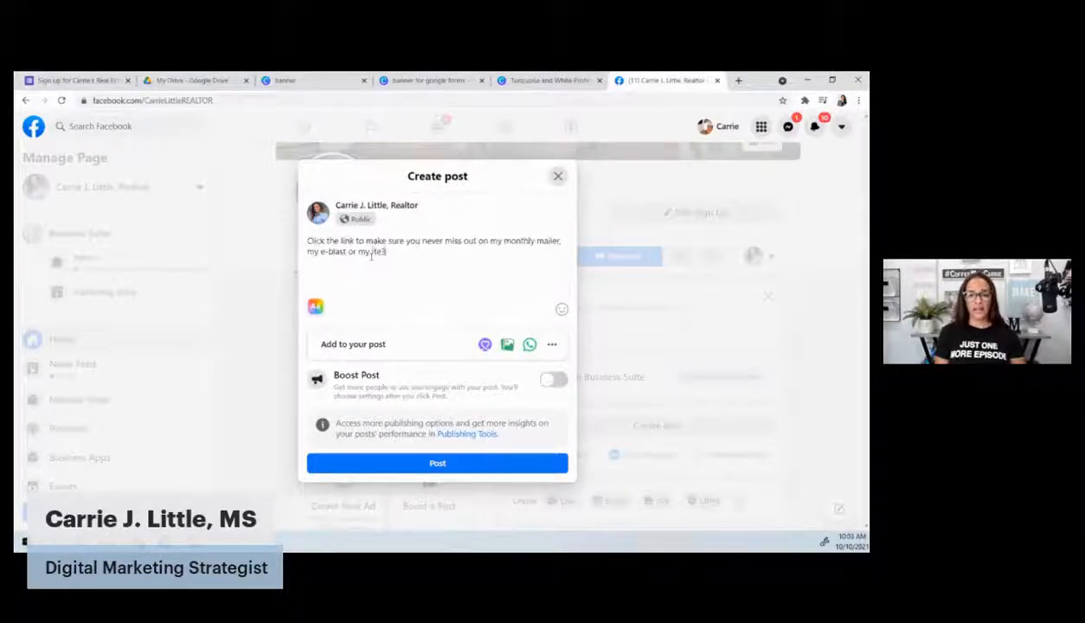
pyautogui.write('mp')
pyautogui.press('BackSpace')
pyautogui.press('BackSpace')
pyautogui.press('BackSpace')
# Finish the caption, add #CarMarcRealty and #designatedmanagingbroker, and paste a link below
pyautogui.write('m')
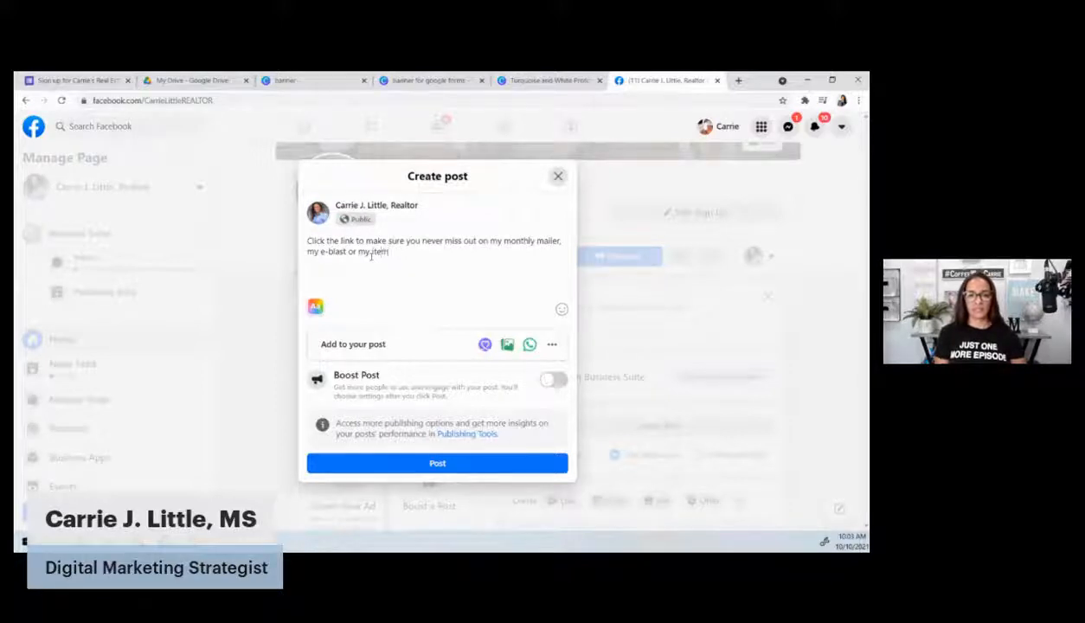
pyautogui.write('s of value')
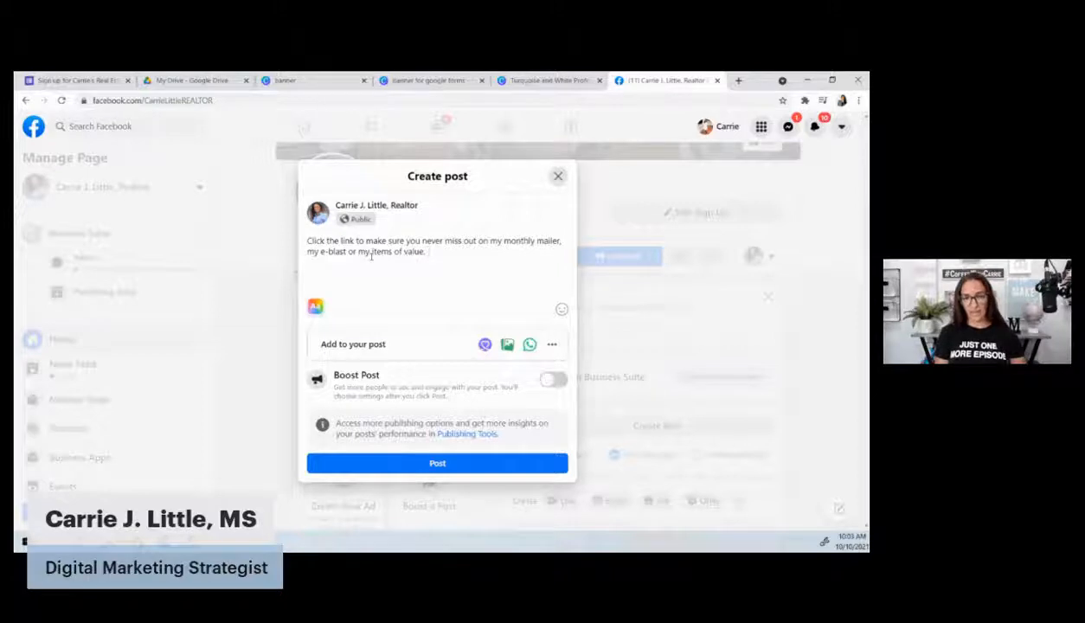
pyautogui.write('. #carm')
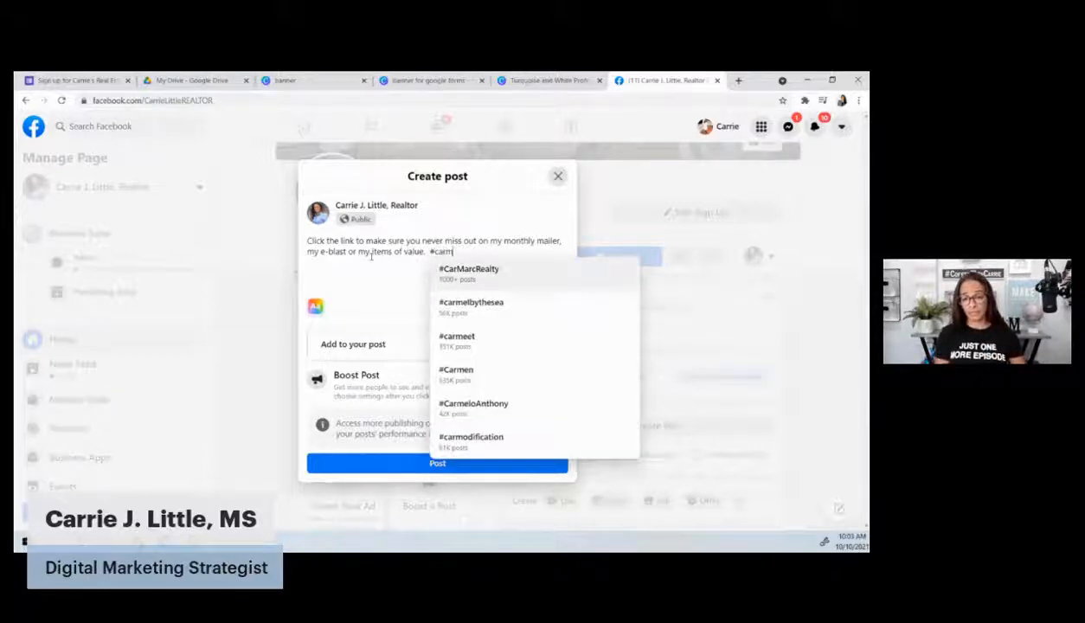
pyautogui.press('Return')
pyautogui.write('#')
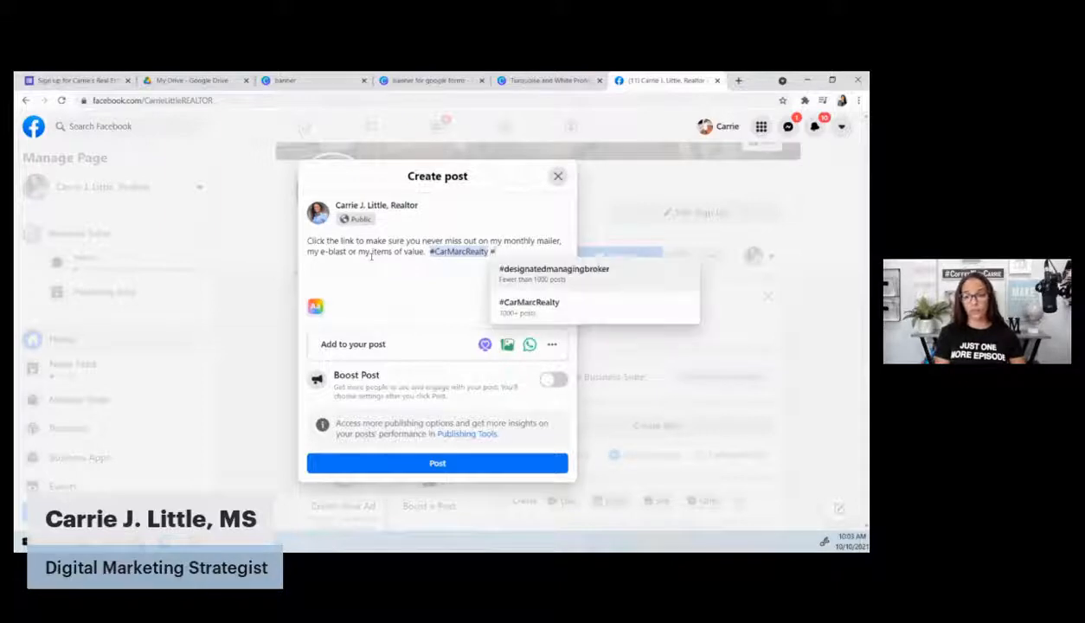
pyautogui.press('Return')
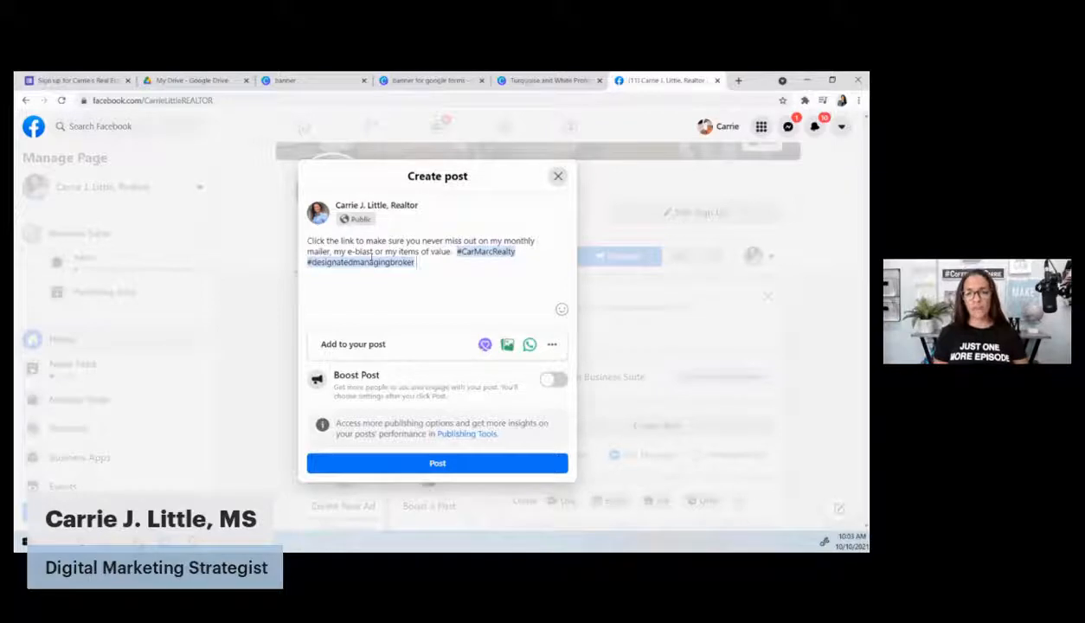
pyautogui.press('Return')
pyautogui.write('https://www.youtube.com/c/CarrieLittle')
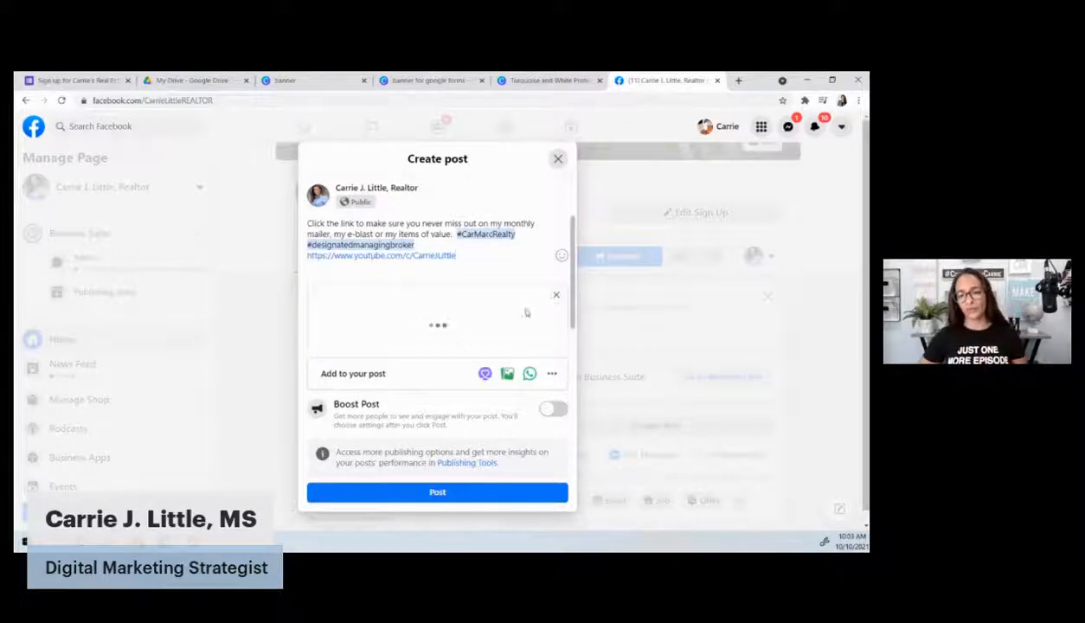
# Close the link preview and delete the stray YouTube link from the post
pyautogui.click(555, 295)
pyautogui.hotkey('ctrl', 'a')
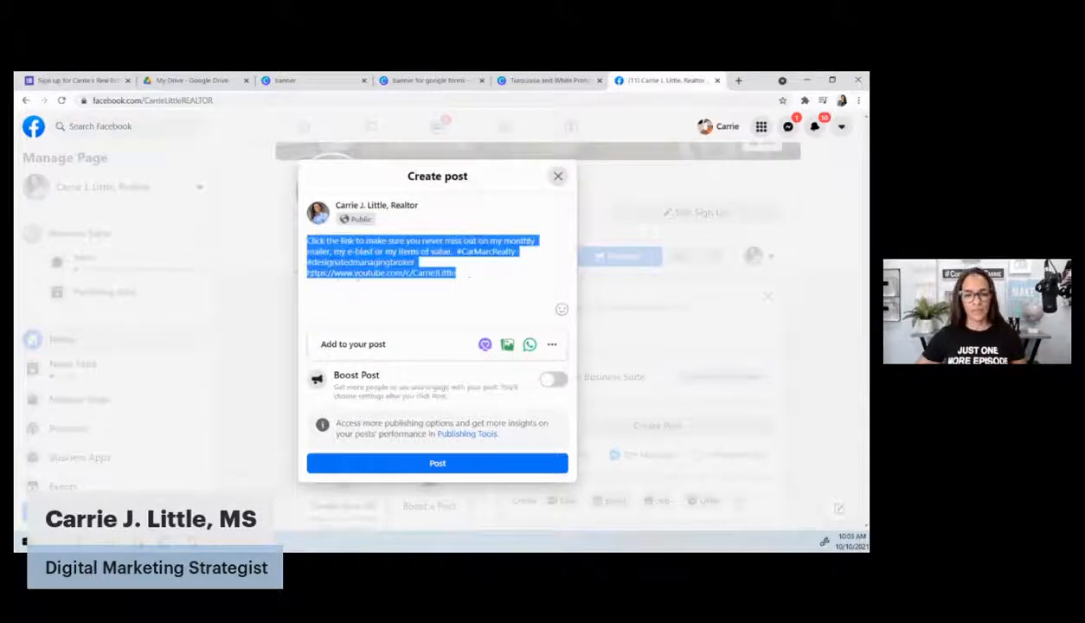
pyautogui.click(489, 274)
pyautogui.moveTo(489, 274); pyautogui.dragTo(302, 281)
pyautogui.press('BackSpace')
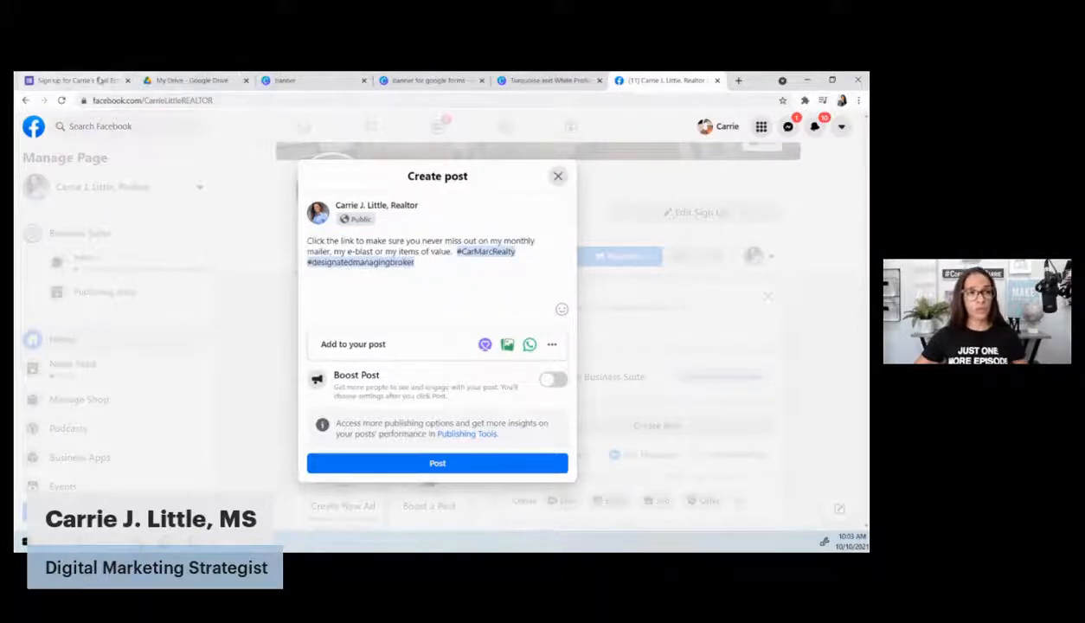
# Copy the form's forms.gle short link and paste it after the hashtags
pyautogui.click(76, 79)
pyautogui.hotkey('ctrl', 'c')
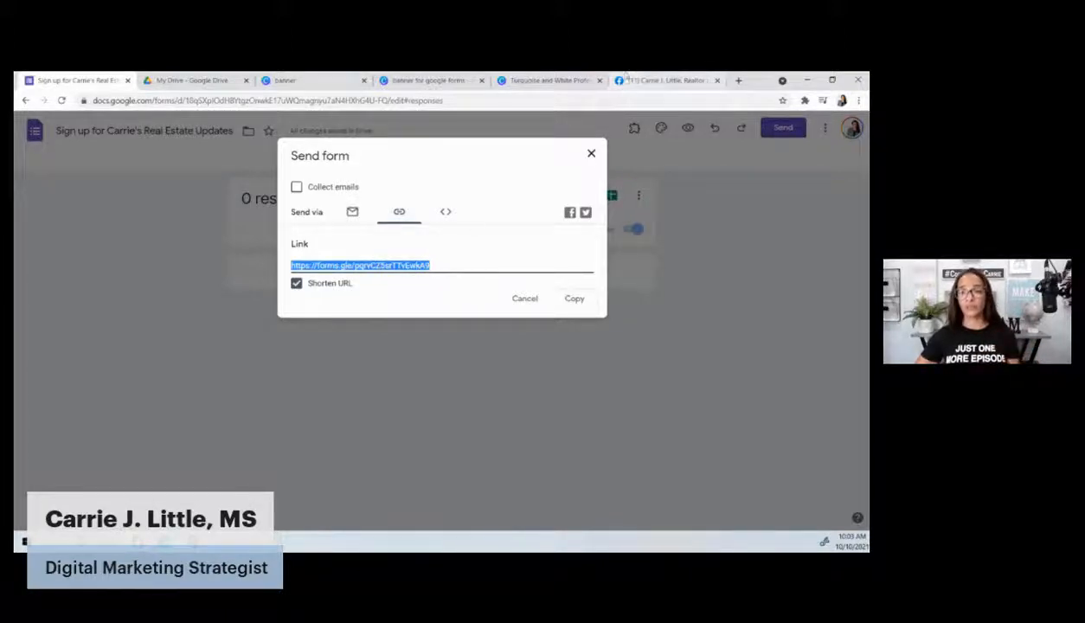
pyautogui.click(622, 81)
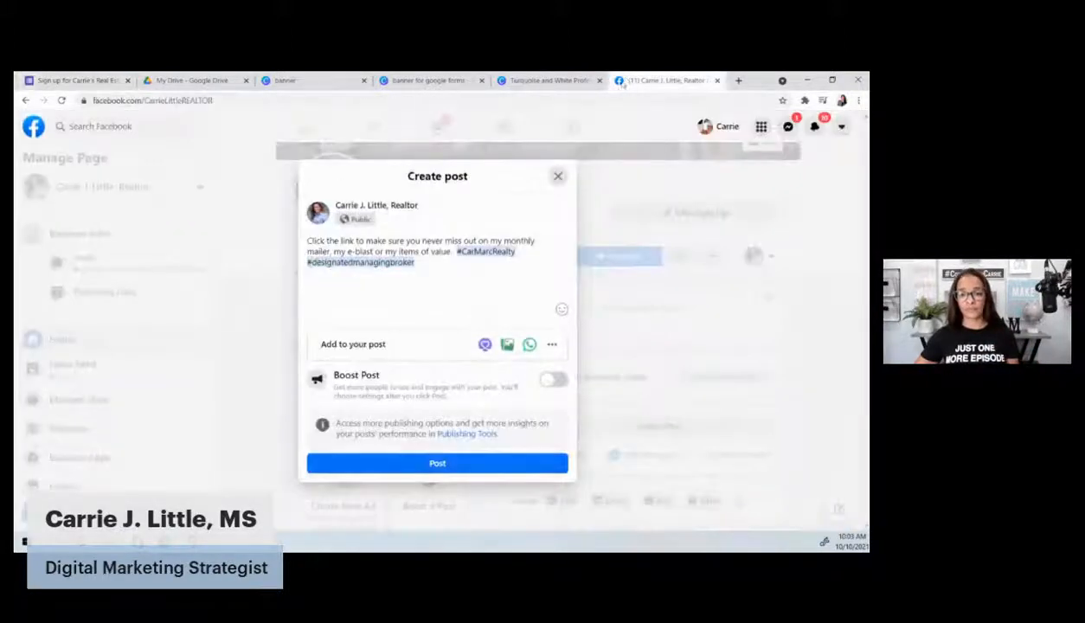
pyautogui.click(435, 267)
pyautogui.hotkey('ctrl', 'v')
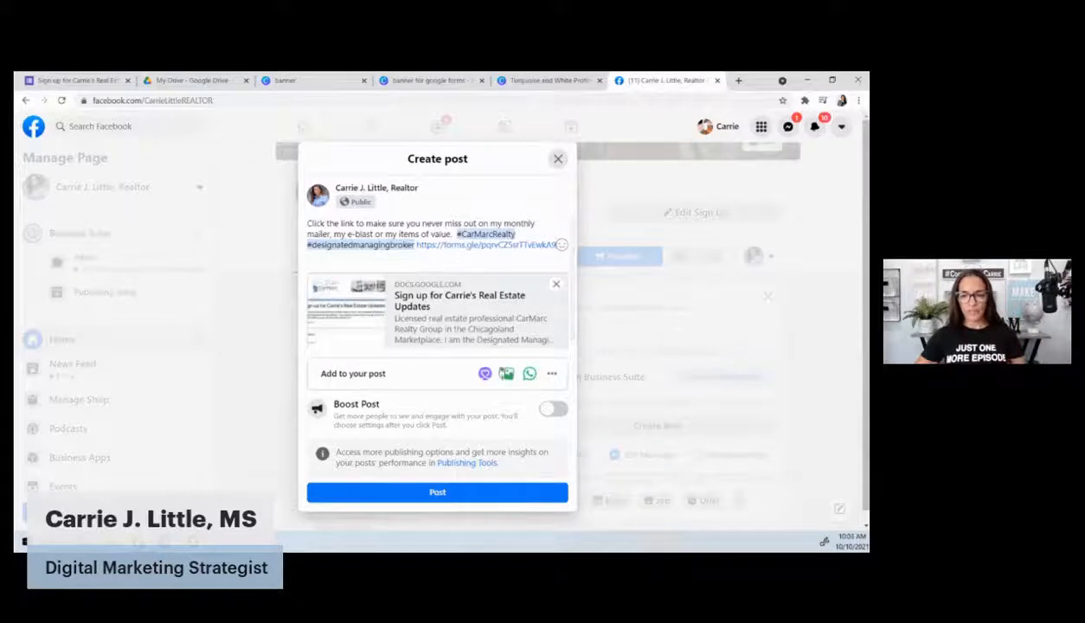
# Attach the kitchen photo pexels-mark-mccammon-1080721, select the caption for reuse, and publish the page post
pyautogui.click(508, 373)
pyautogui.click(206, 230)
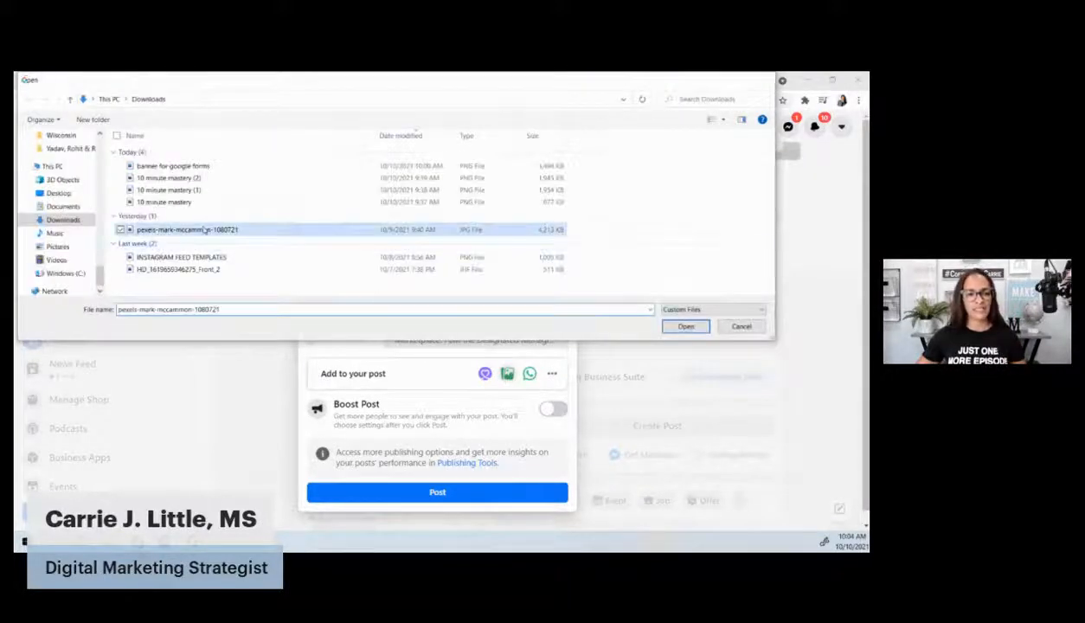
pyautogui.doubleClick(206, 230)
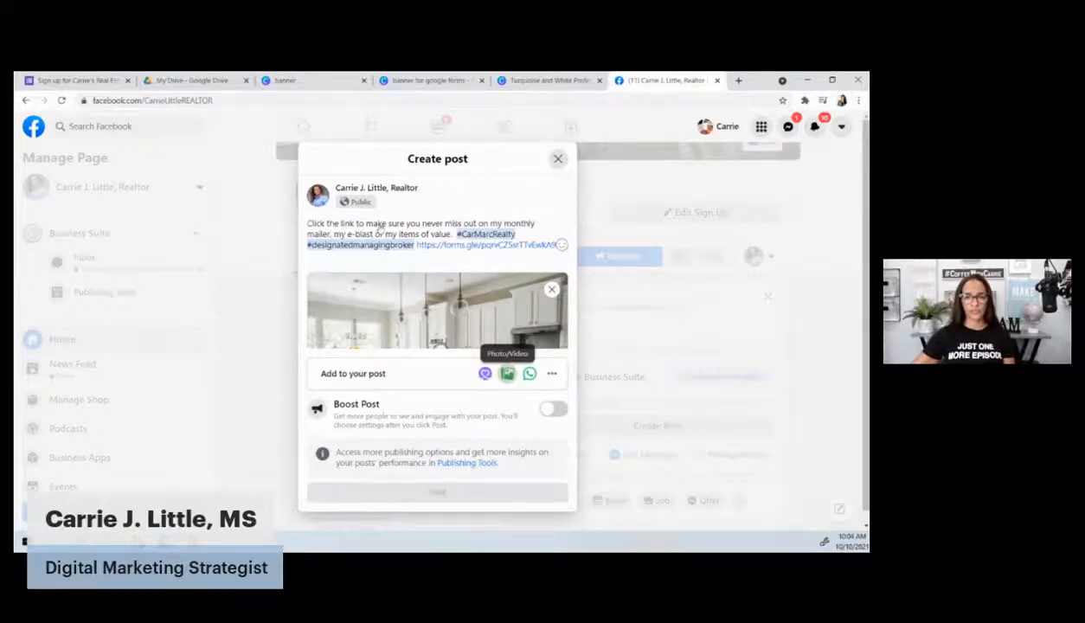
pyautogui.scroll(-1, 439, 183)
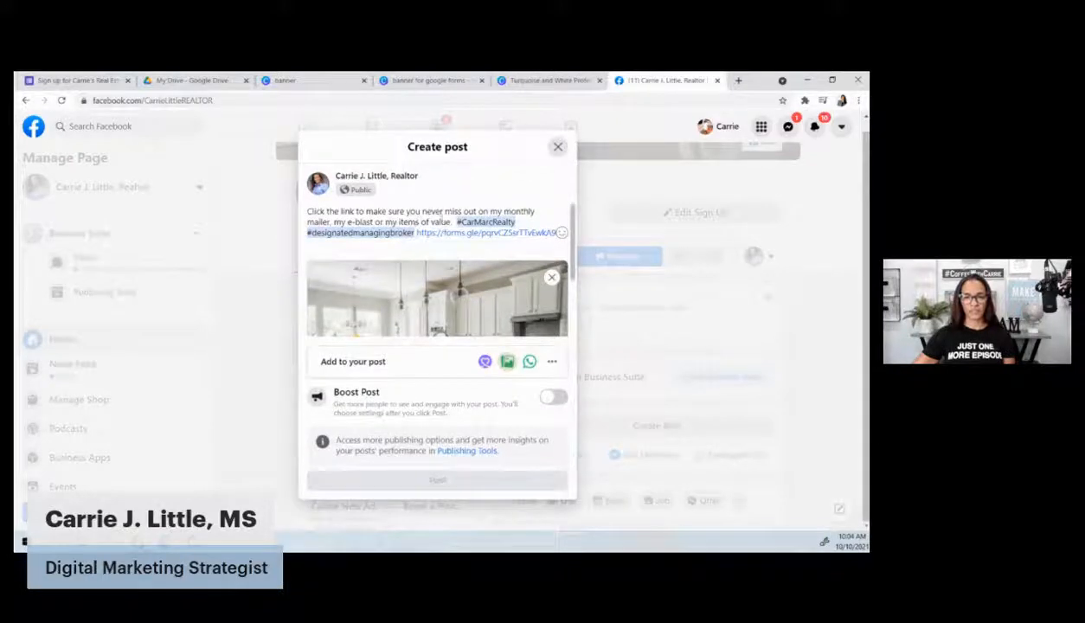
pyautogui.moveTo(306, 211); pyautogui.dragTo(558, 232)
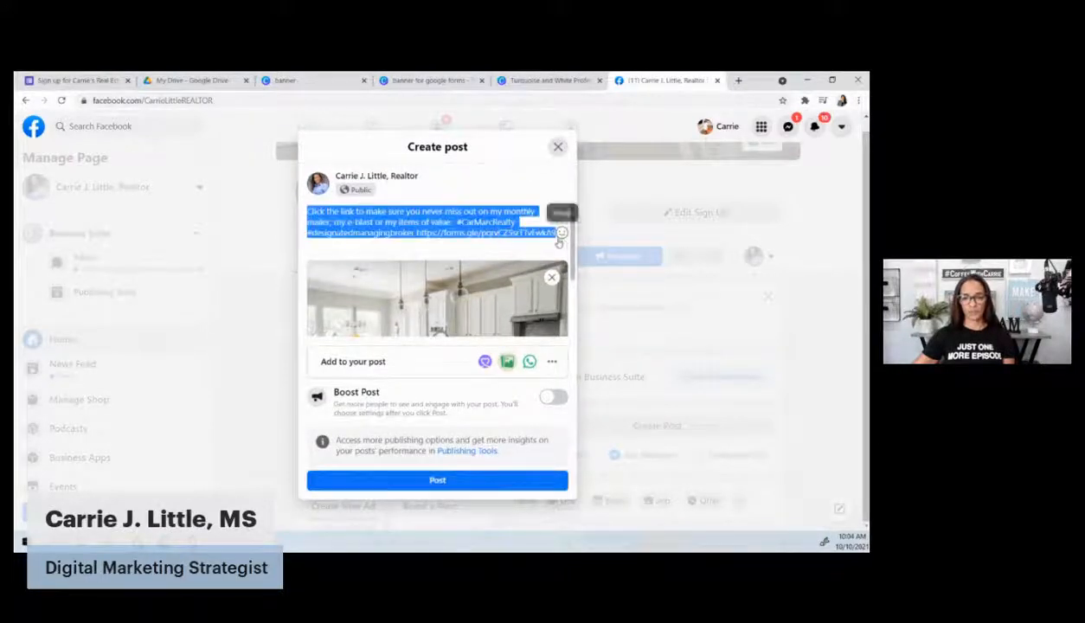
pyautogui.click(438, 481)
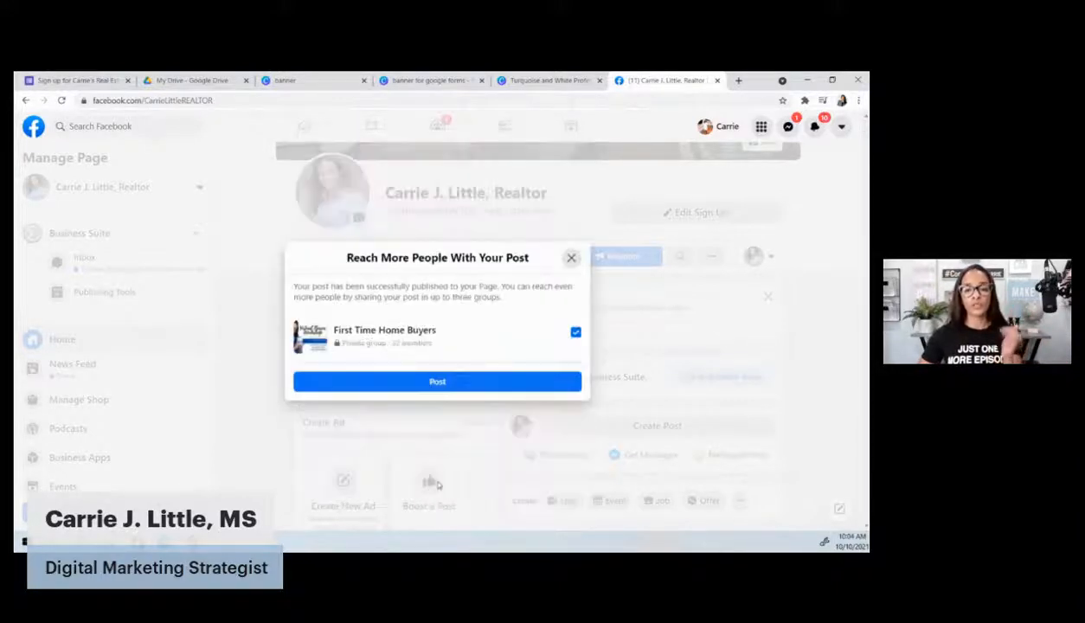
# Also post it to the First Time Home Buyers group, closing the extra sharing options
pyautogui.click(440, 387)
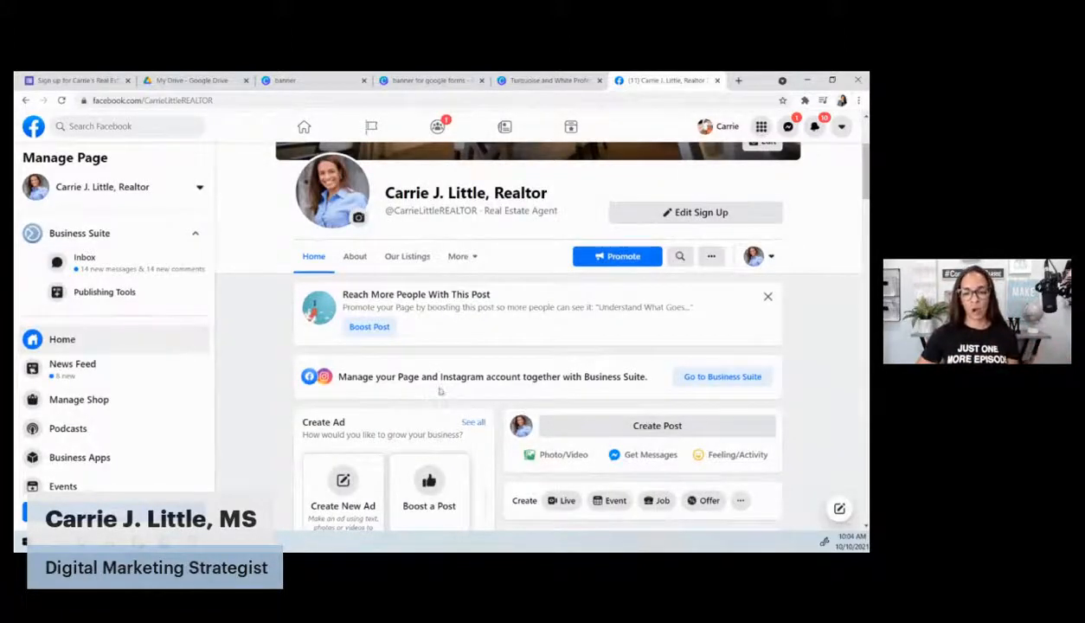
pyautogui.scroll(-5, 813, 390)
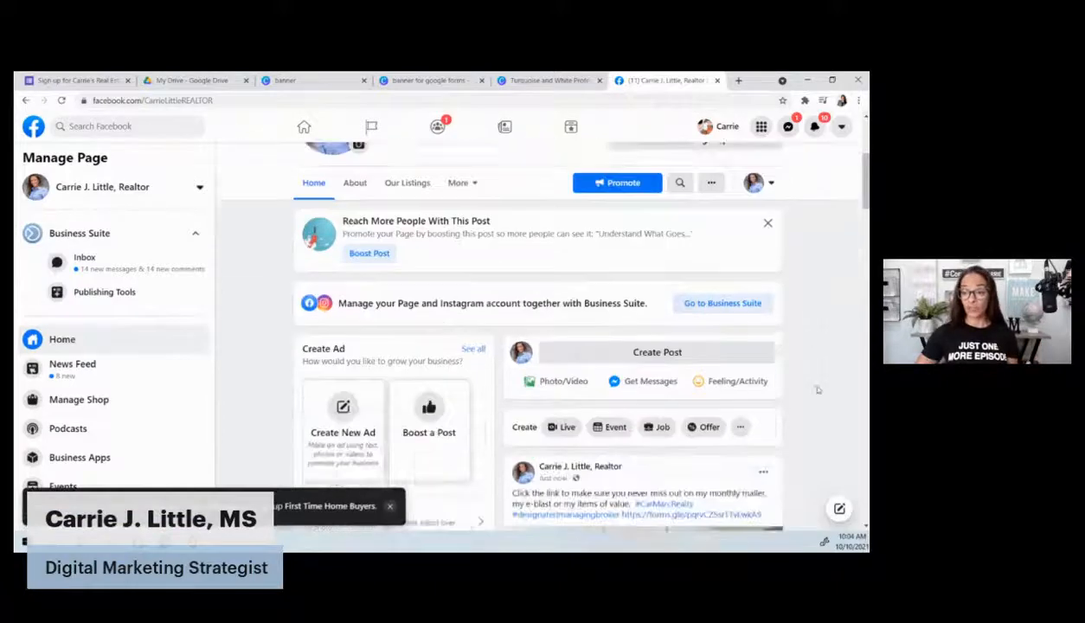
pyautogui.scroll(-2, 784, 367)
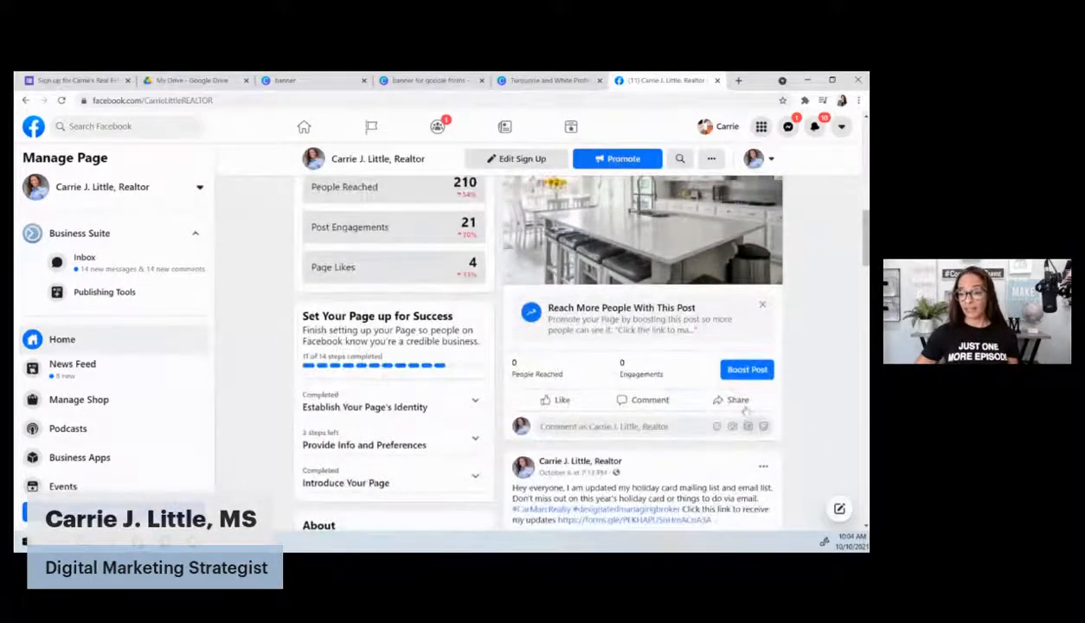
pyautogui.click(728, 400)
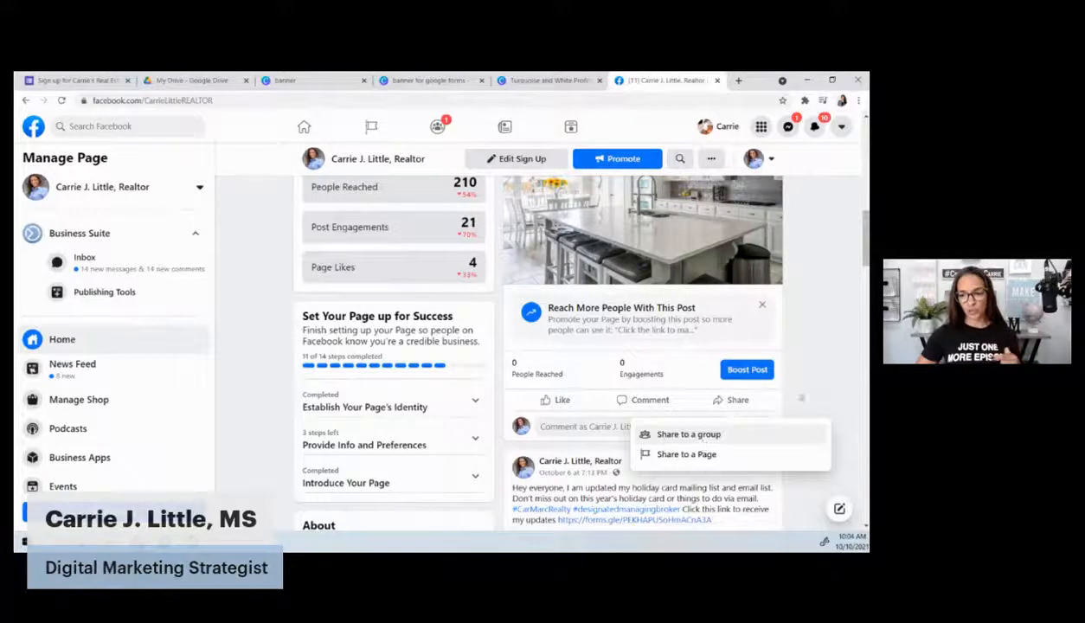
pyautogui.click(836, 366)
# Switch the acting identity from the page to the personal profile
pyautogui.scroll(7, 835, 368)
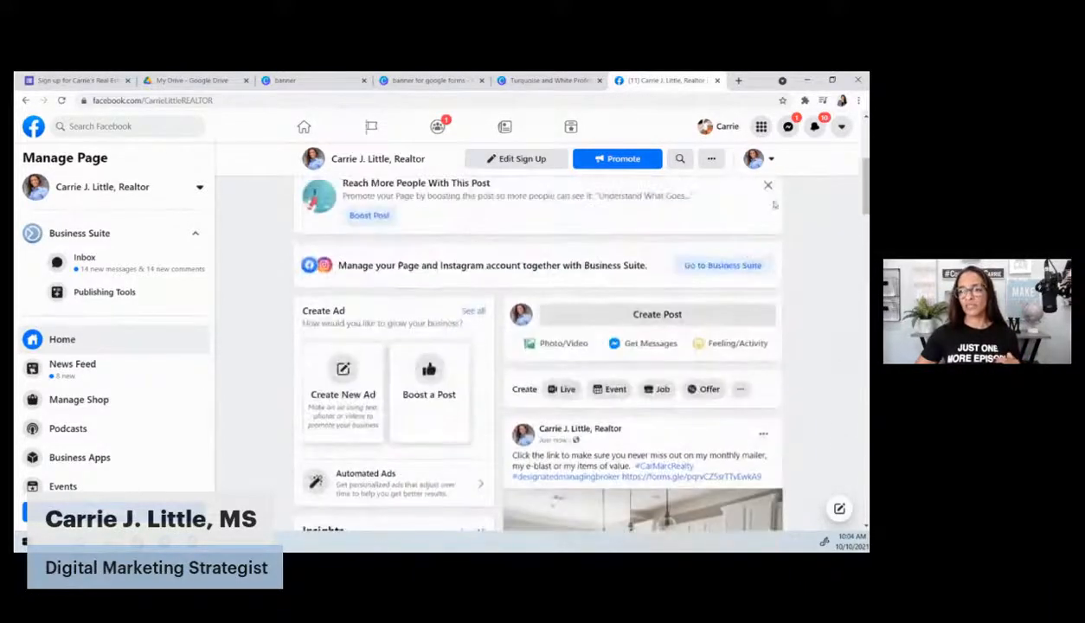
pyautogui.click(753, 158)
pyautogui.click(680, 261)
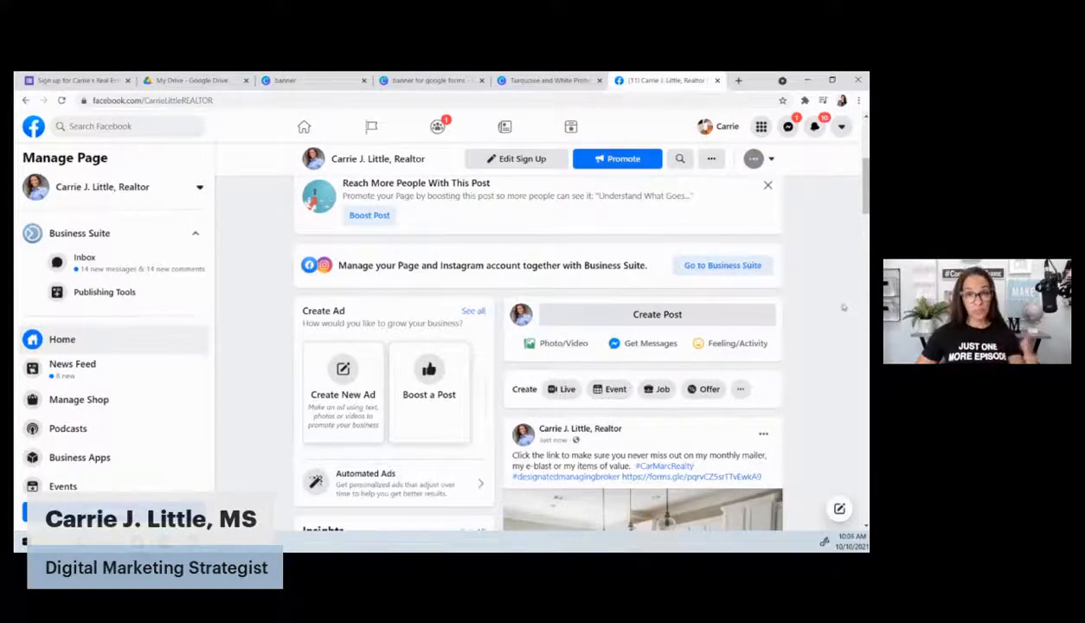
# Share the kitchen post to the News Feed with the pasted caption, hashtags and form link
pyautogui.scroll(-5, 763, 342)
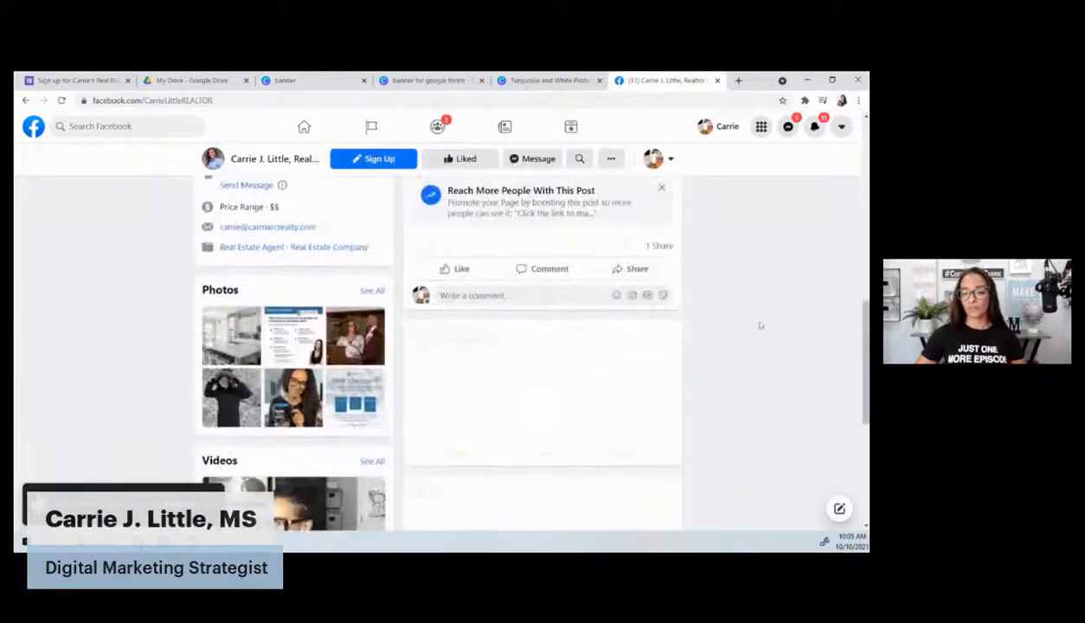
pyautogui.scroll(-3, 748, 384)
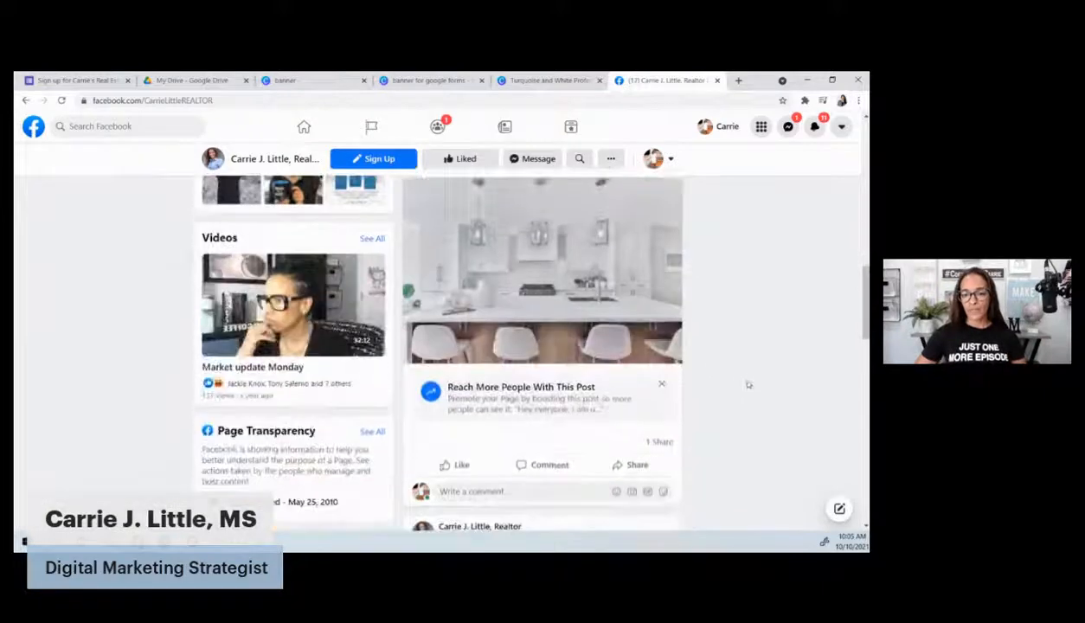
pyautogui.scroll(-1, 748, 384)
pyautogui.click(639, 410)
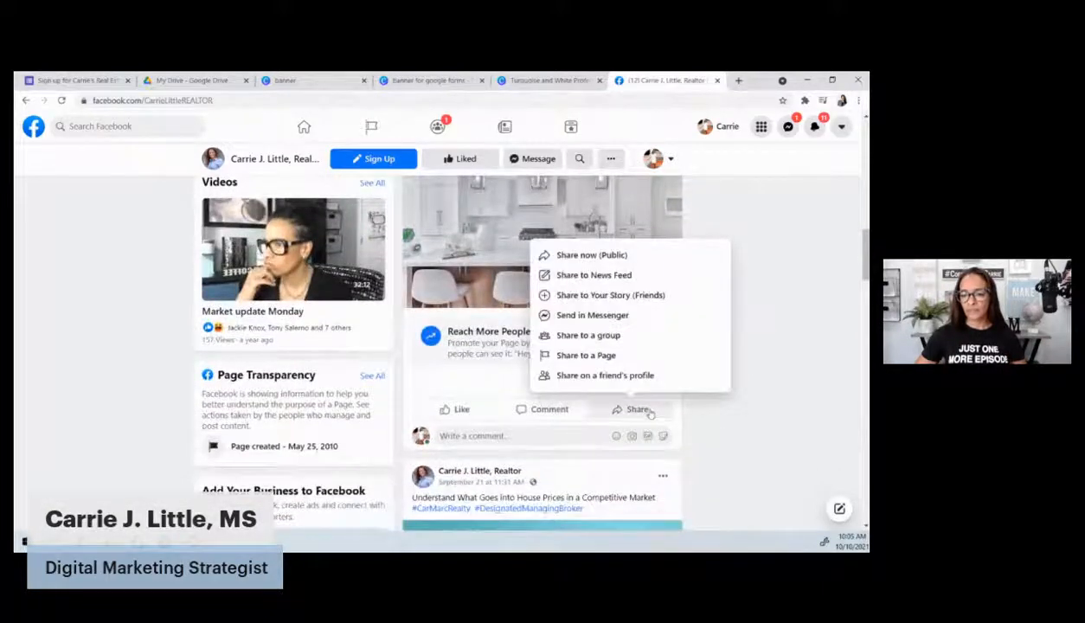
pyautogui.click(601, 276)
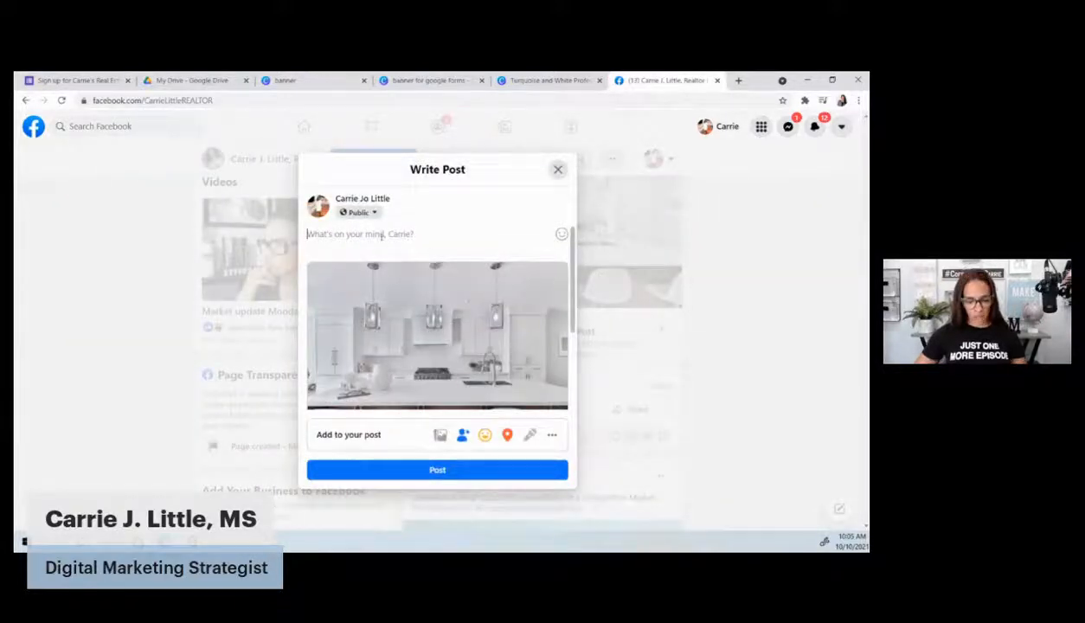
pyautogui.hotkey('ctrl', 'v')
pyautogui.scroll(-3, 436, 329)
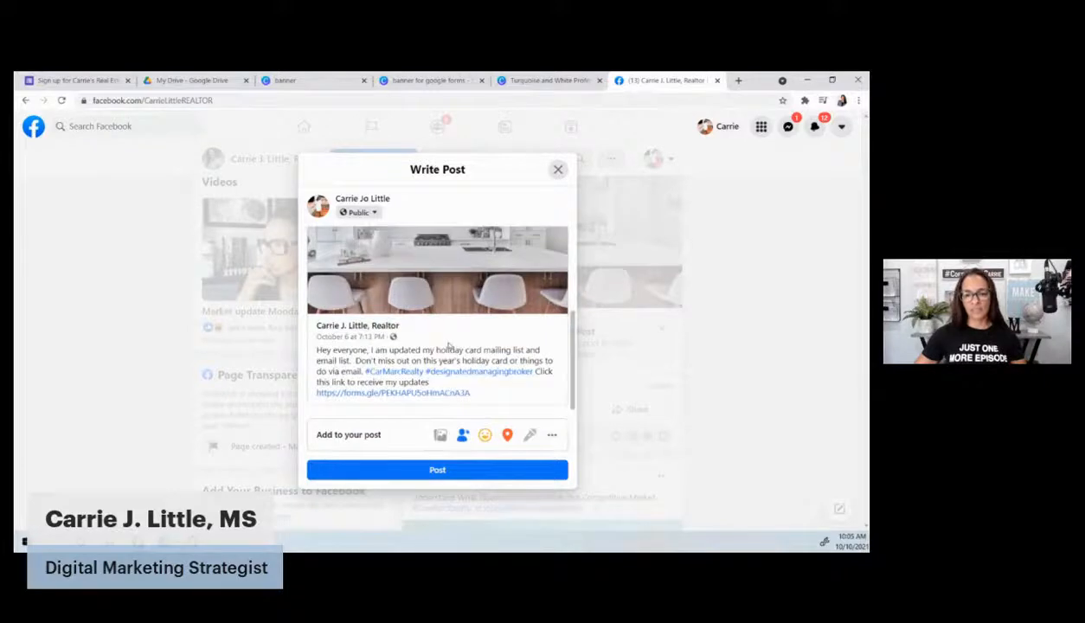
pyautogui.scroll(3, 441, 354)
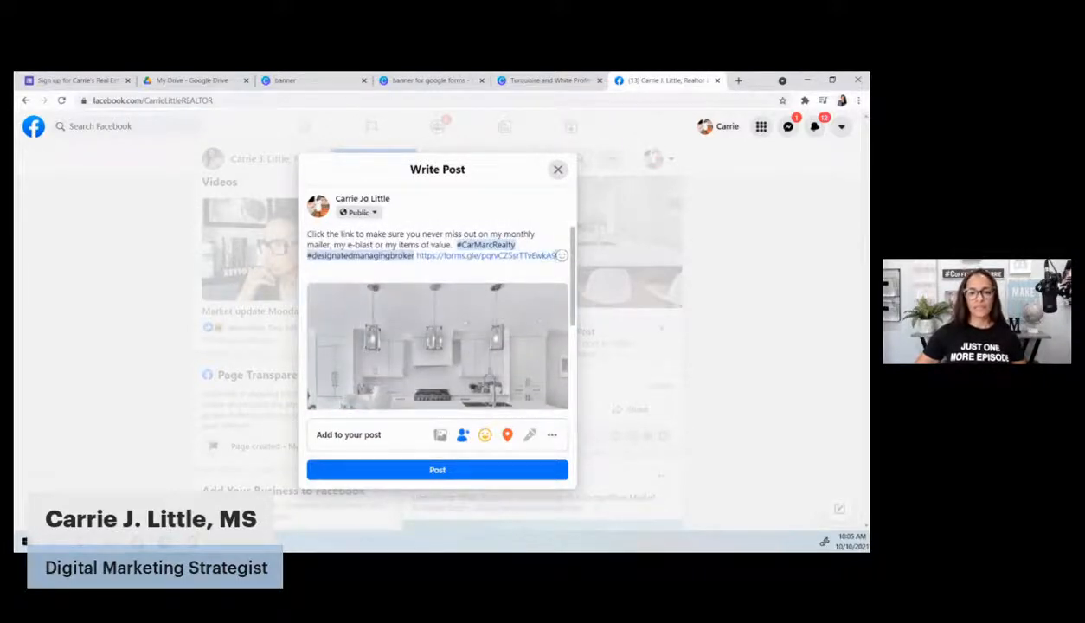
pyautogui.click(437, 469)
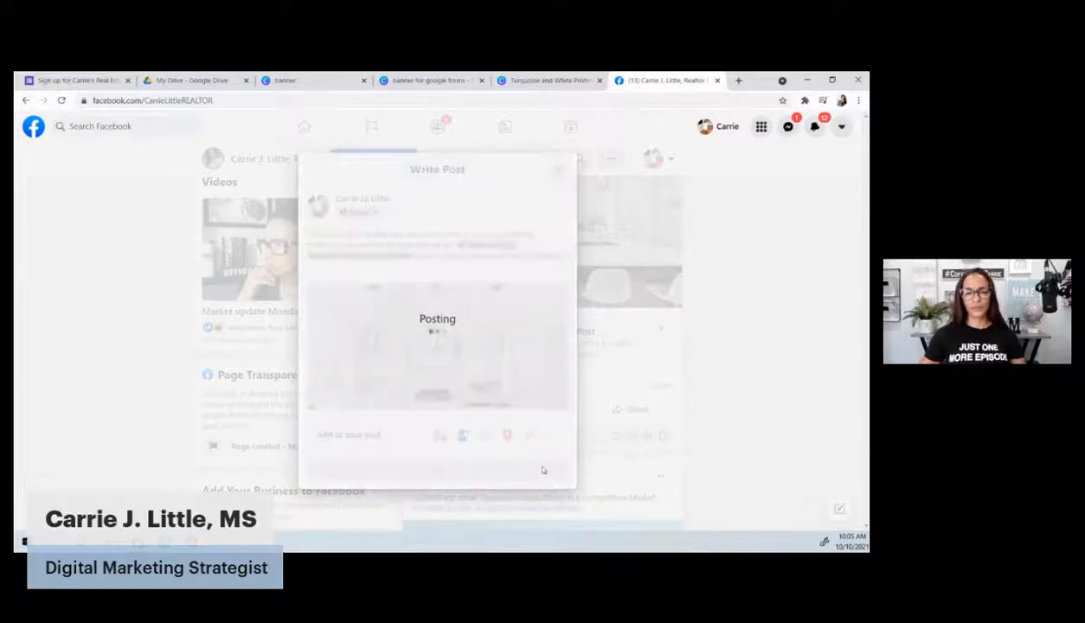